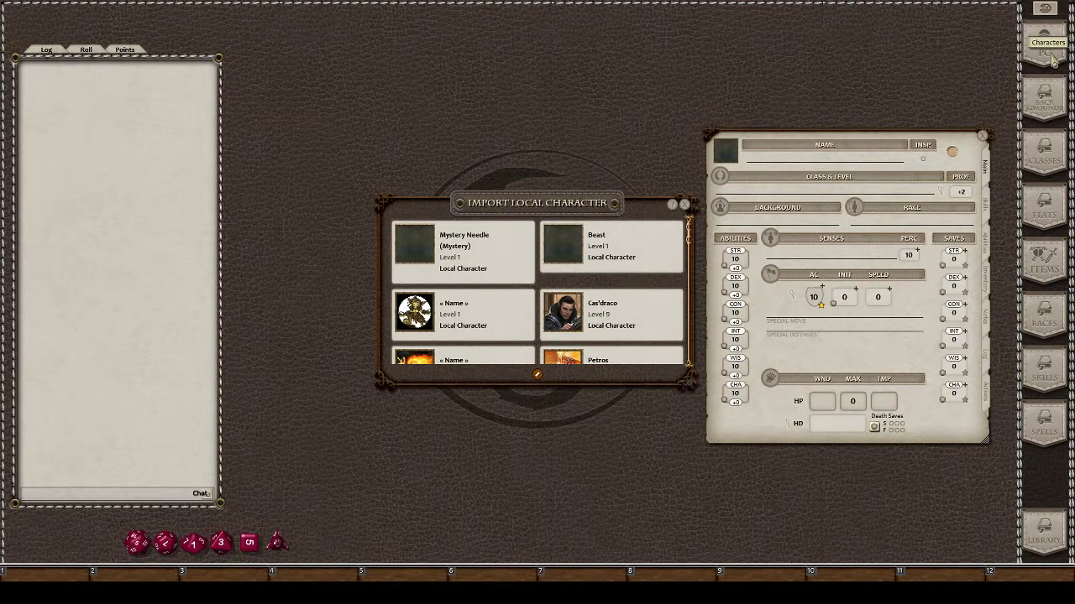
Close the local character import list and move the blank character sheet to the middle of the desktop
{"action": "left_click", "coordinate": [538, 374]}
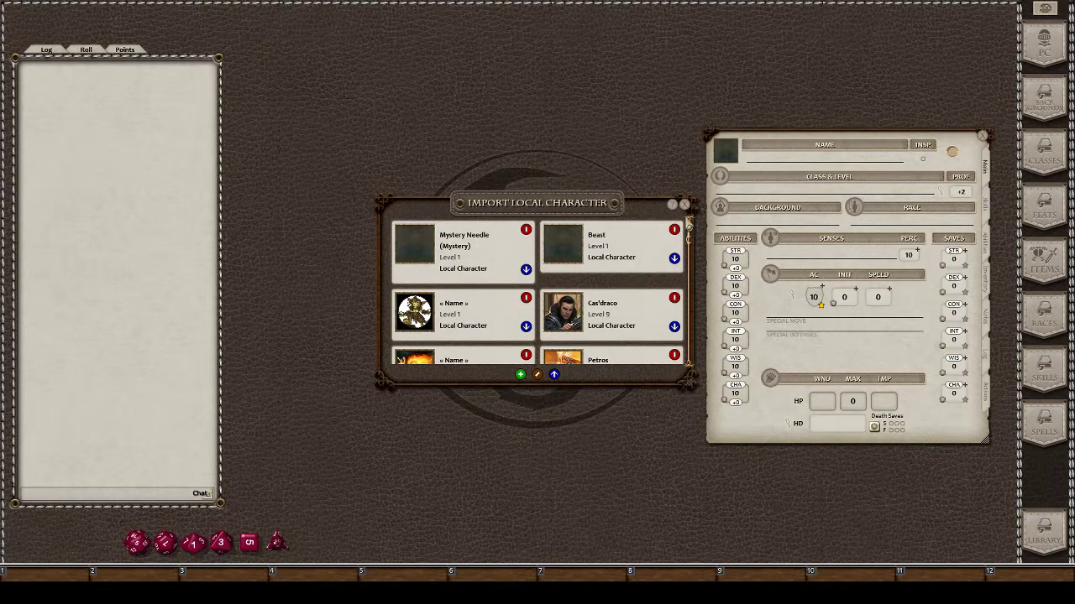
{"action": "left_click", "coordinate": [684, 204]}
{"action": "left_click_drag", "start_coordinate": [884, 149], "coordinate": [534, 74]}
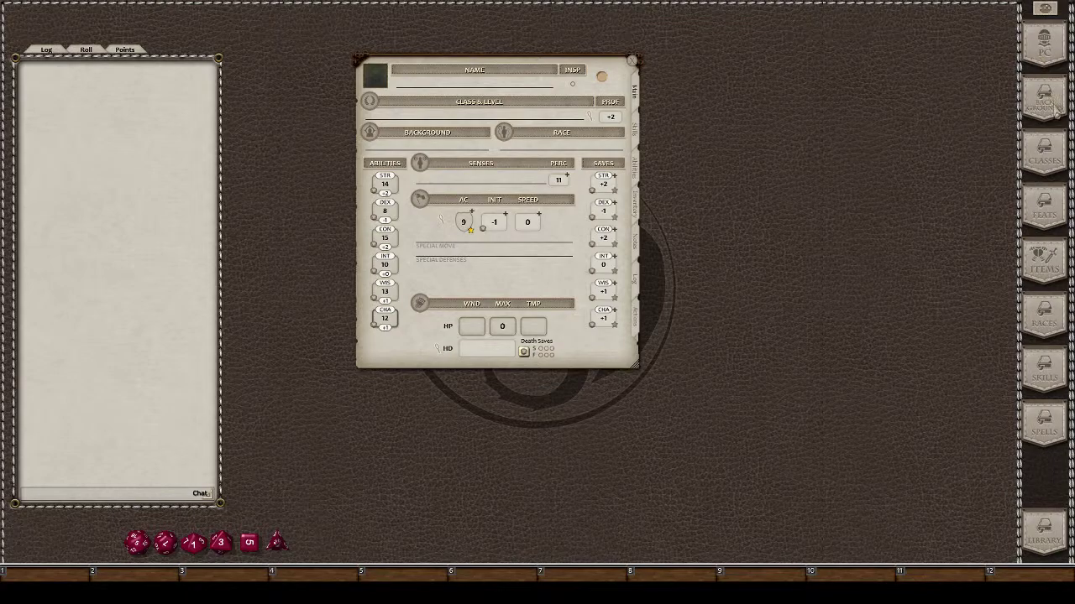
Open the library's data module activation list beside the library and look through the available modules
{"action": "left_click", "coordinate": [1060, 554]}
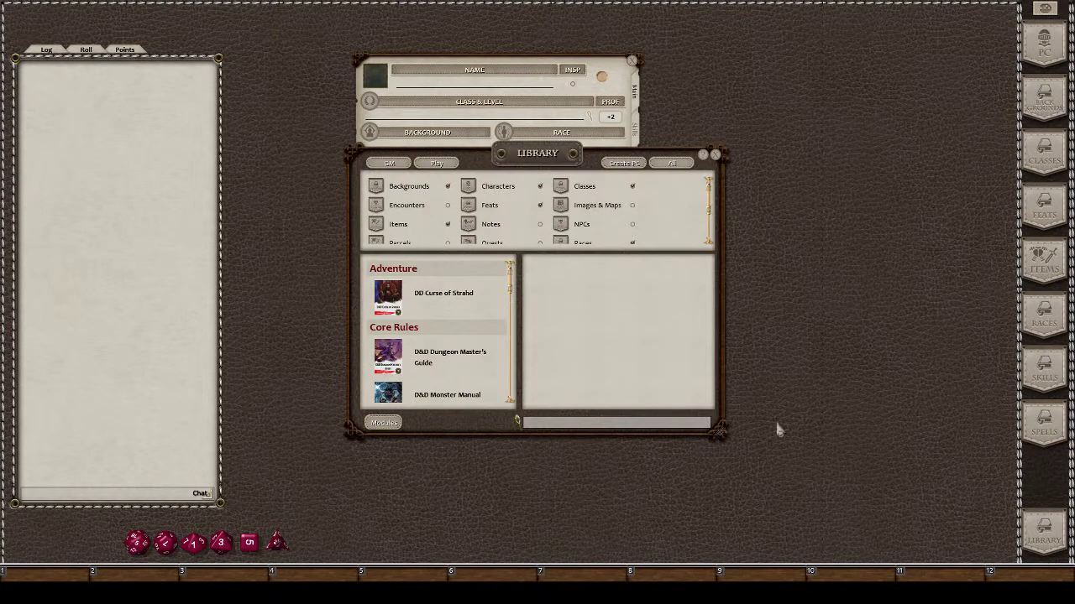
{"action": "left_click", "coordinate": [385, 432]}
{"action": "left_click_drag", "start_coordinate": [675, 172], "coordinate": [946, 132]}
{"action": "left_click_drag", "start_coordinate": [540, 167], "coordinate": [453, 163]}
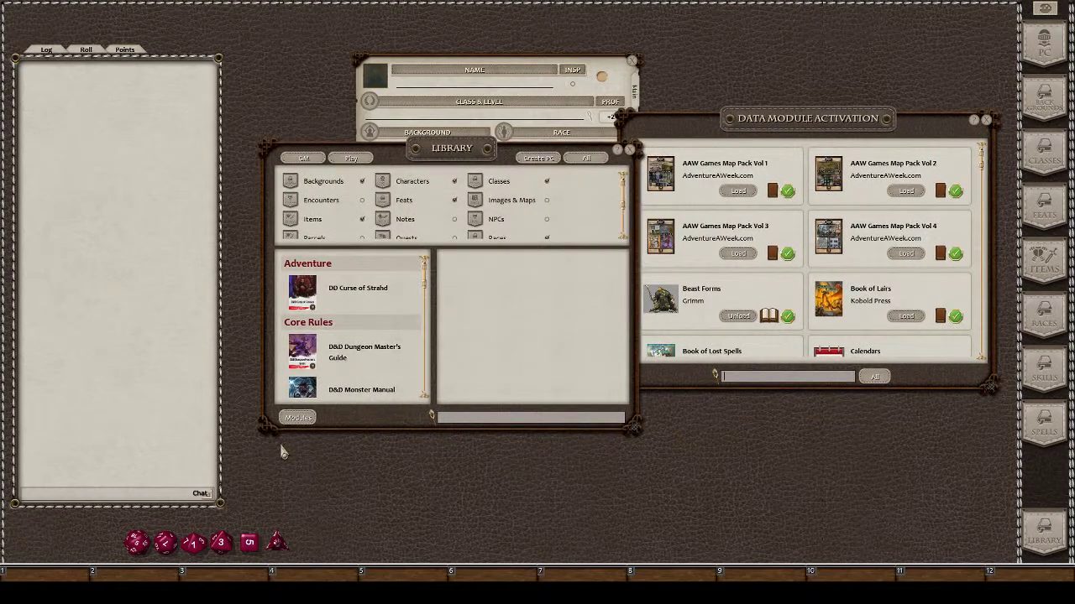
{"action": "left_click", "coordinate": [765, 119]}
{"action": "scroll", "coordinate": [794, 292], "scroll_direction": "down", "scroll_amount": 1}
{"action": "scroll", "coordinate": [794, 294], "scroll_direction": "down", "scroll_amount": 11}
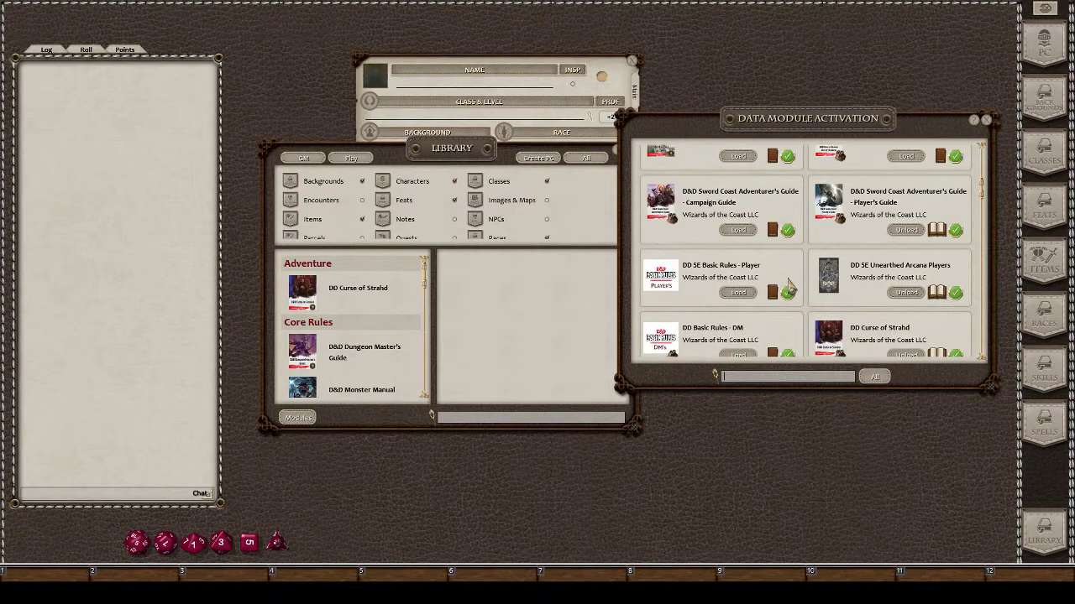
{"action": "scroll", "coordinate": [787, 312], "scroll_direction": "down", "scroll_amount": 2}
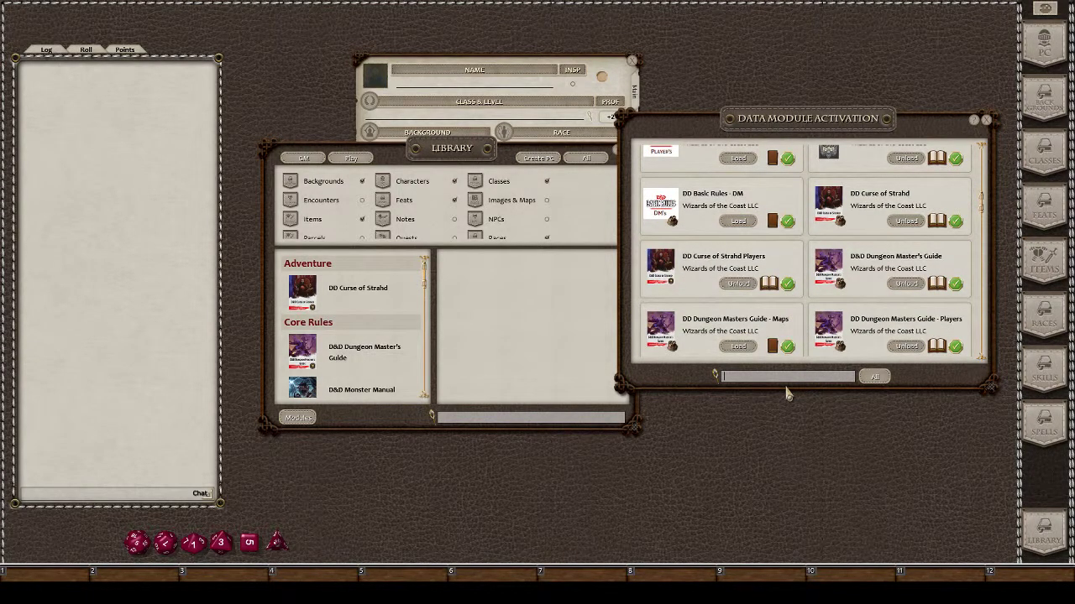
Filter the data modules by "player", check which player modules are loaded, and close the module list and library
{"action": "type", "text": "pl"}
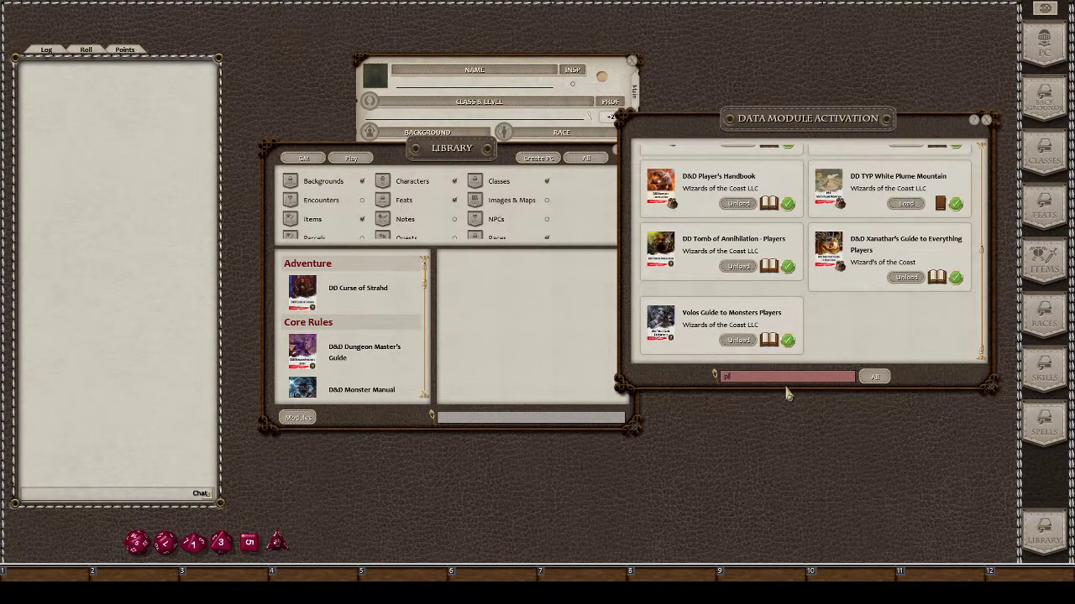
{"action": "type", "text": "ayer"}
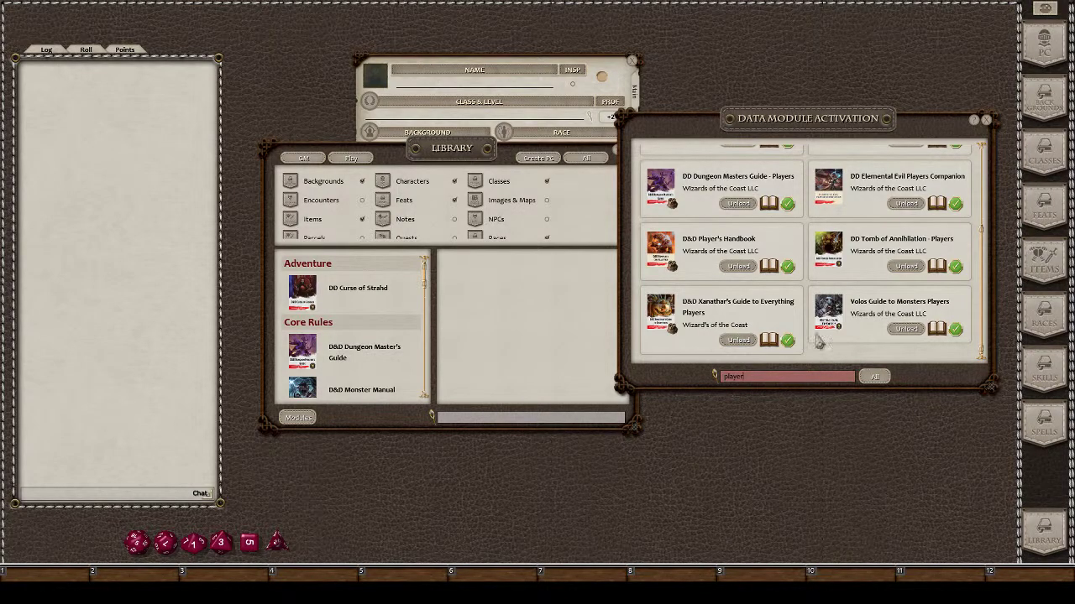
{"action": "scroll", "coordinate": [813, 285], "scroll_direction": "up", "scroll_amount": 4}
{"action": "scroll", "coordinate": [813, 285], "scroll_direction": "up", "scroll_amount": 2}
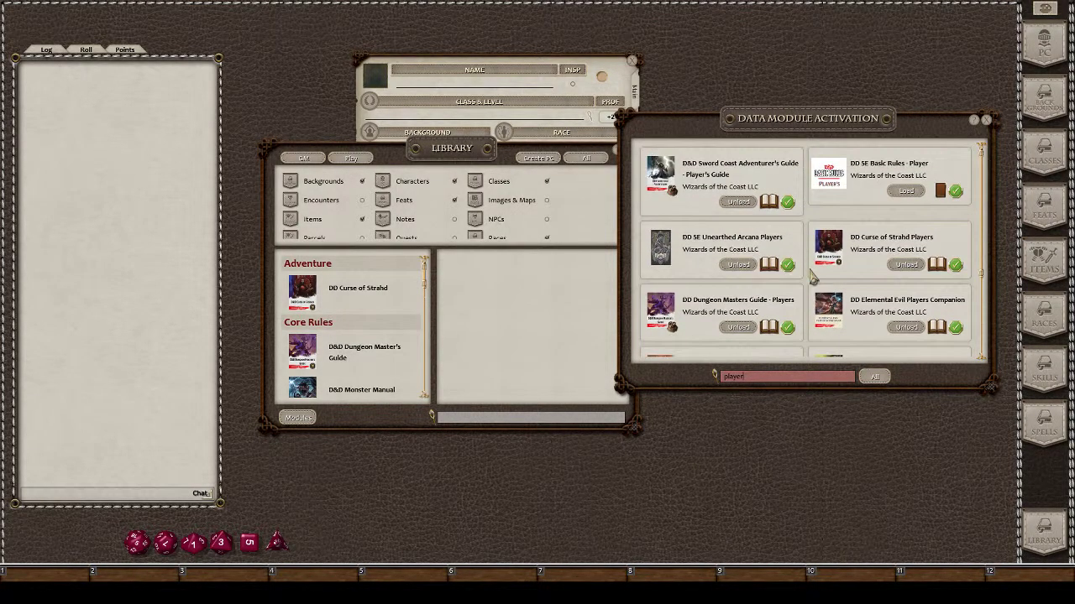
{"action": "scroll", "coordinate": [813, 285], "scroll_direction": "down", "scroll_amount": 4}
{"action": "scroll", "coordinate": [813, 285], "scroll_direction": "down", "scroll_amount": 1}
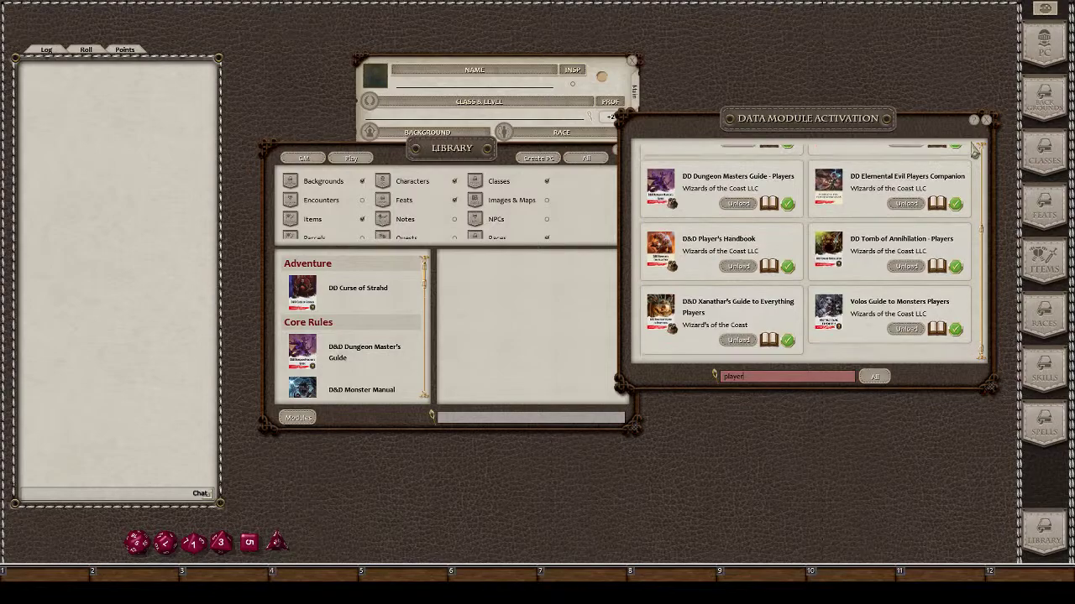
{"action": "left_click", "coordinate": [986, 120]}
{"action": "left_click", "coordinate": [630, 152]}
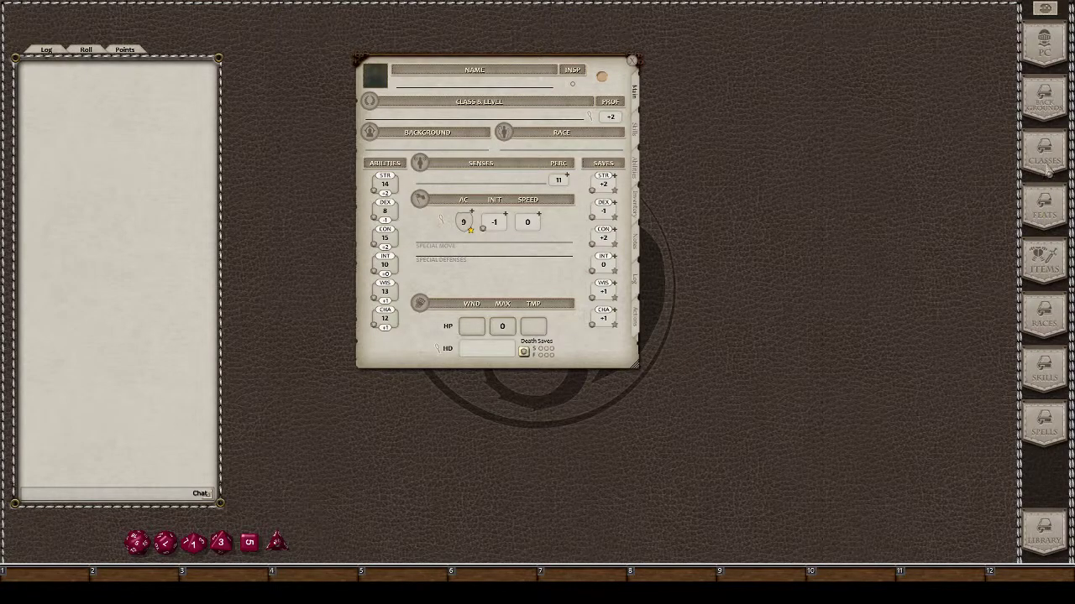
Find Half-Orc in the races list by filtering for "half", add it to the character, and check the sheet's abilities and notes pages
{"action": "left_click", "coordinate": [1050, 323]}
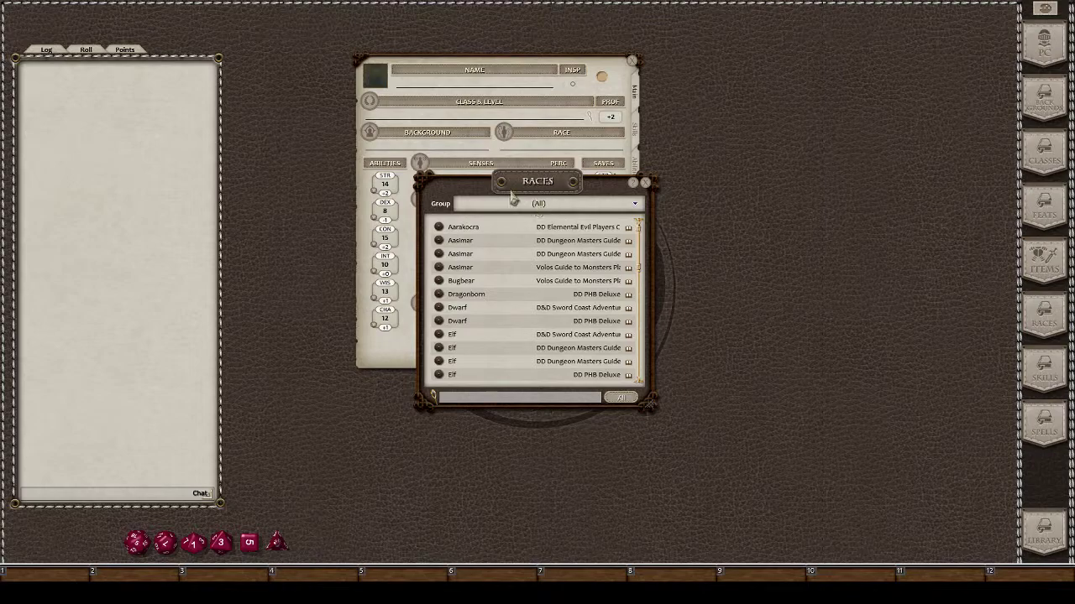
{"action": "left_click_drag", "start_coordinate": [514, 198], "coordinate": [765, 180]}
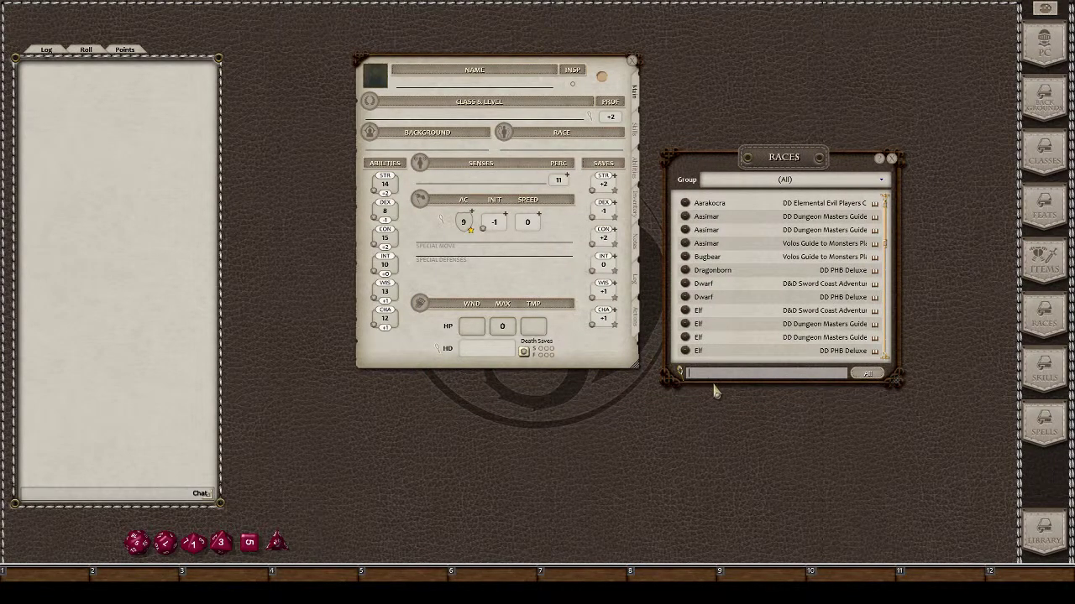
{"action": "type", "text": "half"}
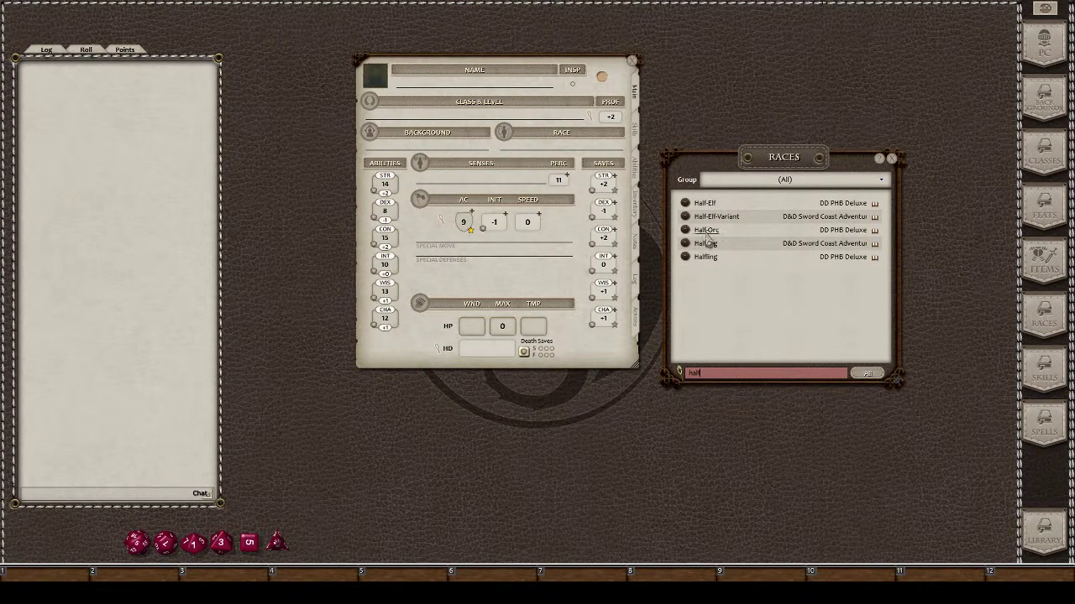
{"action": "left_click_drag", "start_coordinate": [684, 243], "coordinate": [527, 160]}
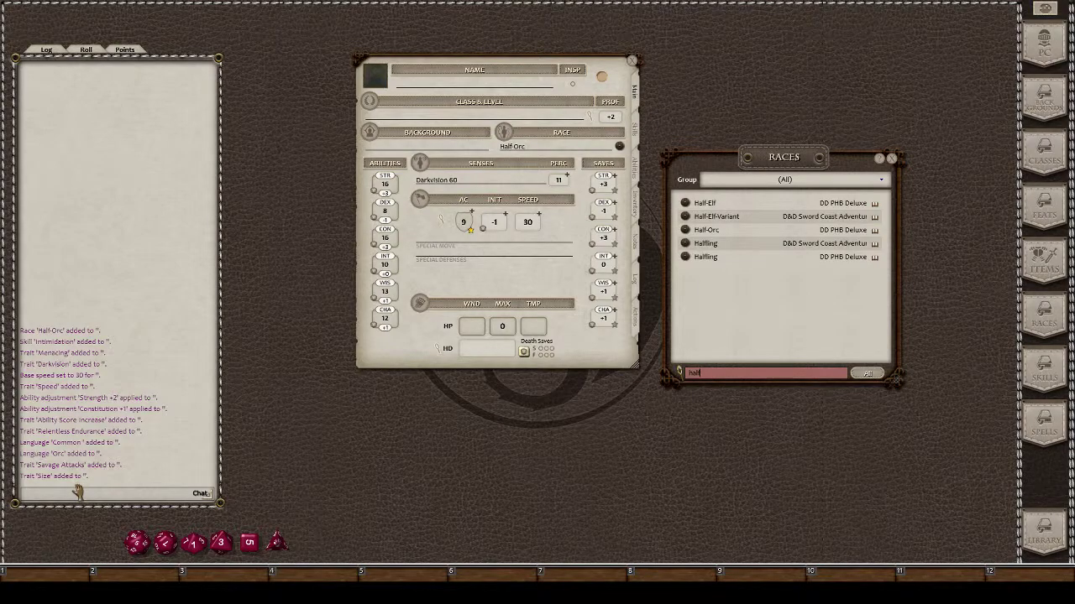
{"action": "left_click", "coordinate": [637, 179]}
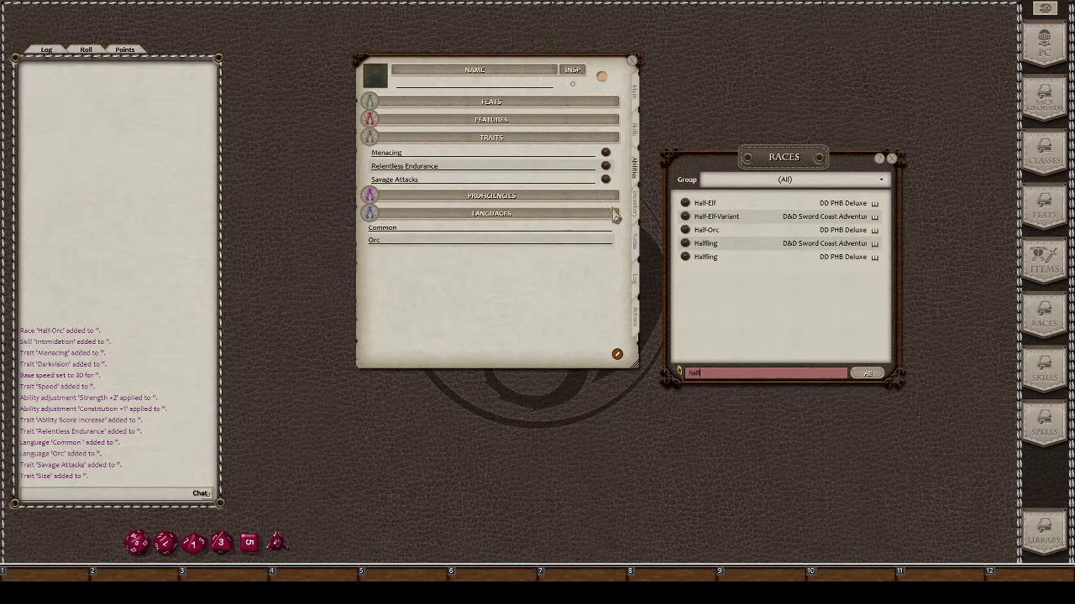
{"action": "left_click", "coordinate": [636, 259]}
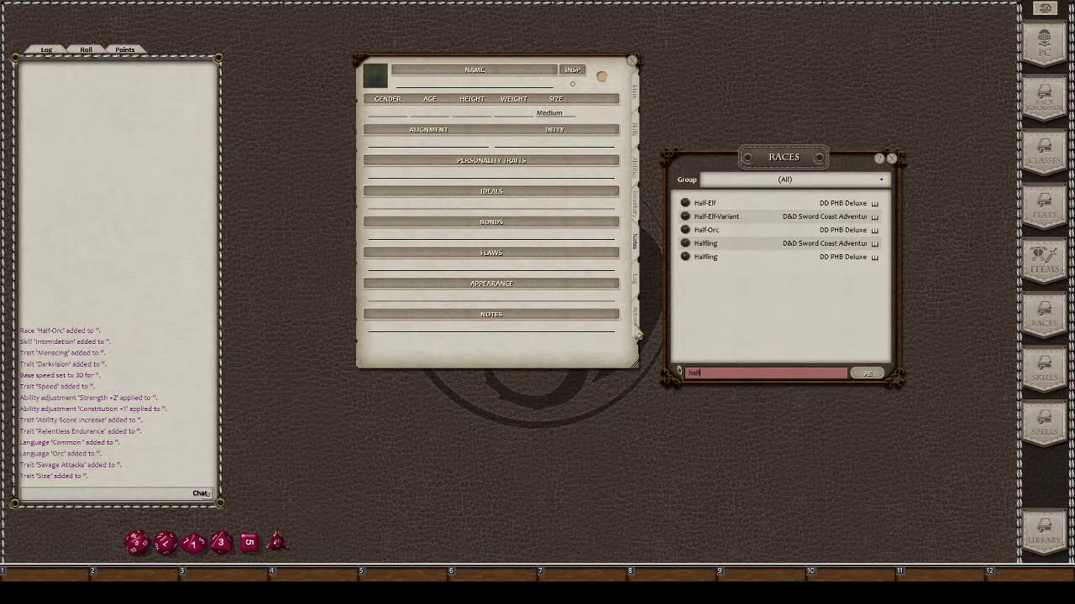
Set the melee extra crit dice to 1 in the character's weapon meta settings and return to the sheet's main page with the races list closed
{"action": "left_click", "coordinate": [635, 324]}
{"action": "left_click", "coordinate": [598, 102]}
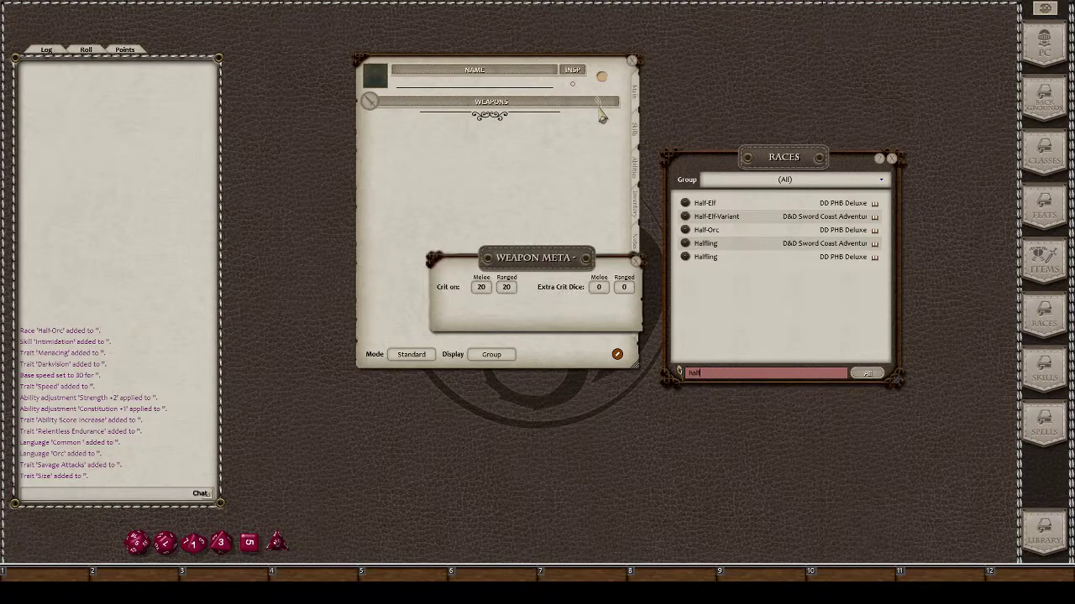
{"action": "left_click_drag", "start_coordinate": [561, 252], "coordinate": [747, 77]}
{"action": "left_click_drag", "start_coordinate": [527, 65], "coordinate": [479, 66]}
{"action": "left_click_drag", "start_coordinate": [688, 102], "coordinate": [690, 84]}
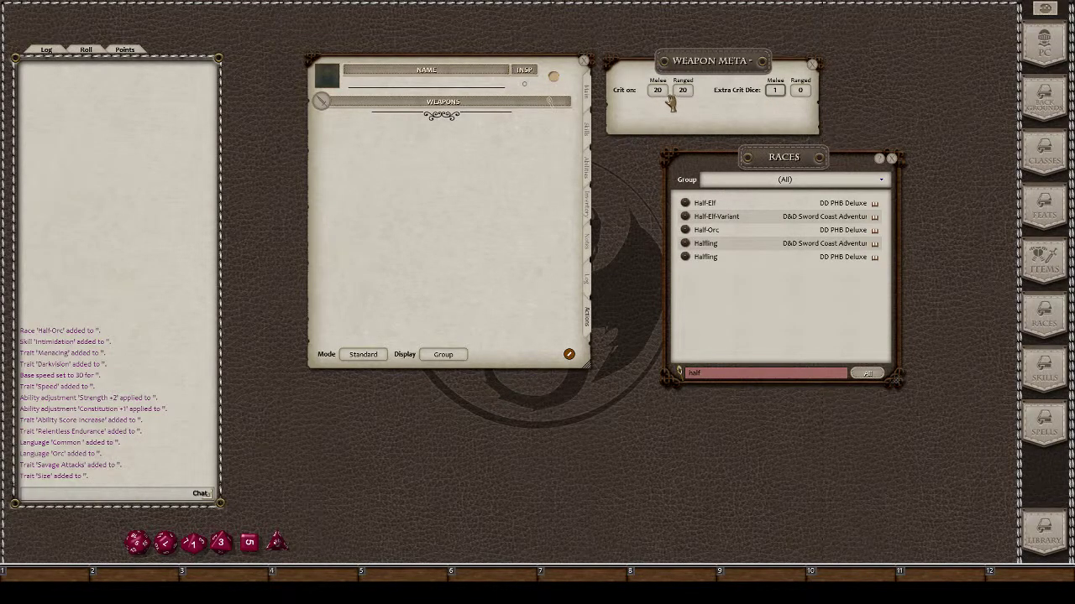
{"action": "left_click", "coordinate": [812, 65]}
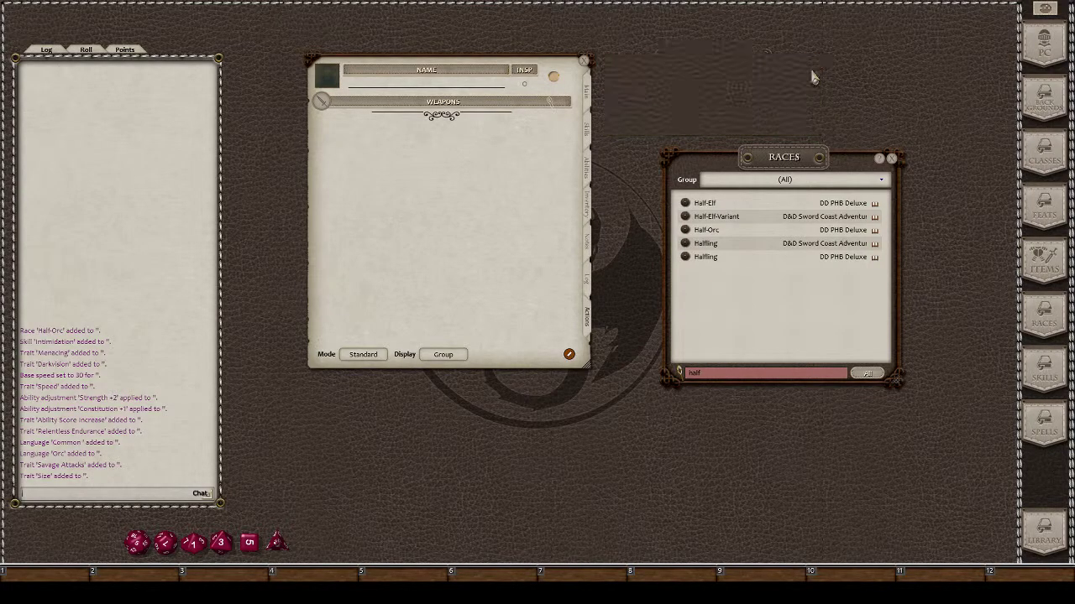
{"action": "left_click", "coordinate": [591, 103]}
{"action": "left_click", "coordinate": [891, 159]}
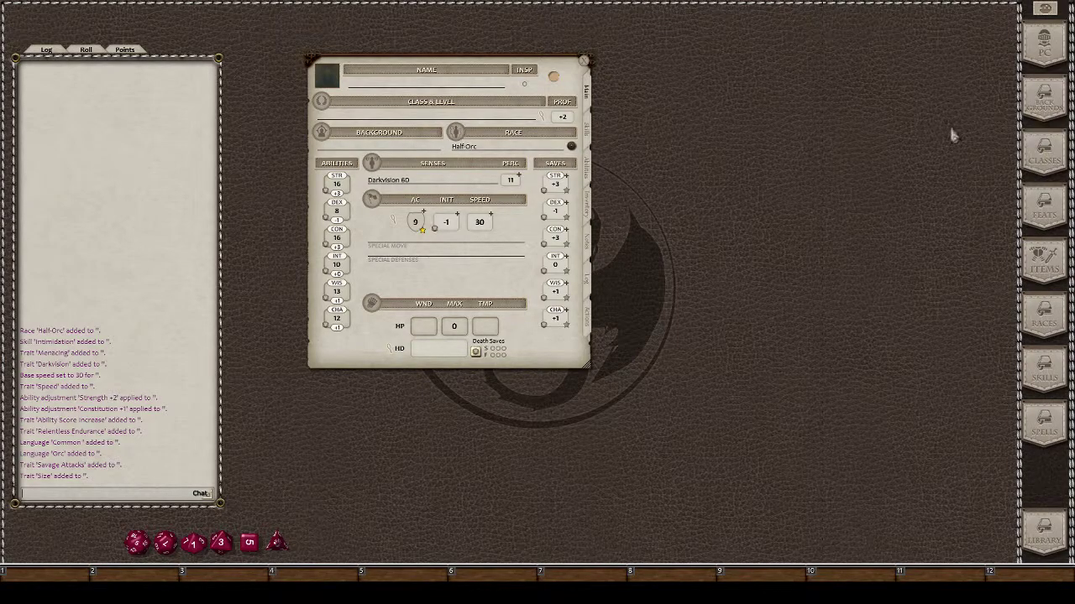
Browse the backgrounds list and read the Gladiator background's description, proficiencies and features
{"action": "left_click", "coordinate": [1043, 103]}
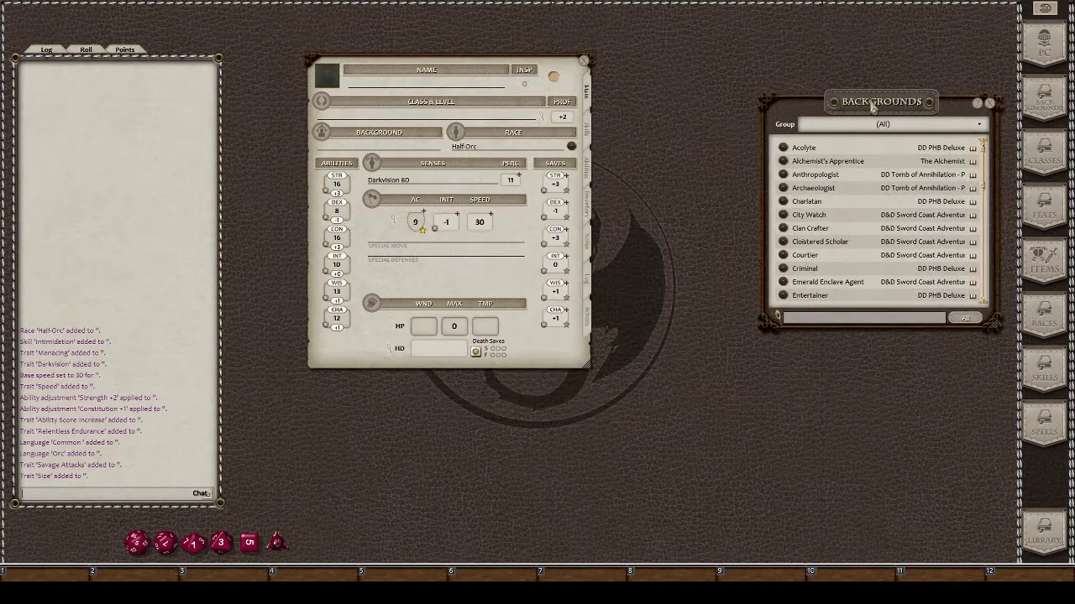
{"action": "scroll", "coordinate": [840, 247], "scroll_direction": "down", "scroll_amount": 5}
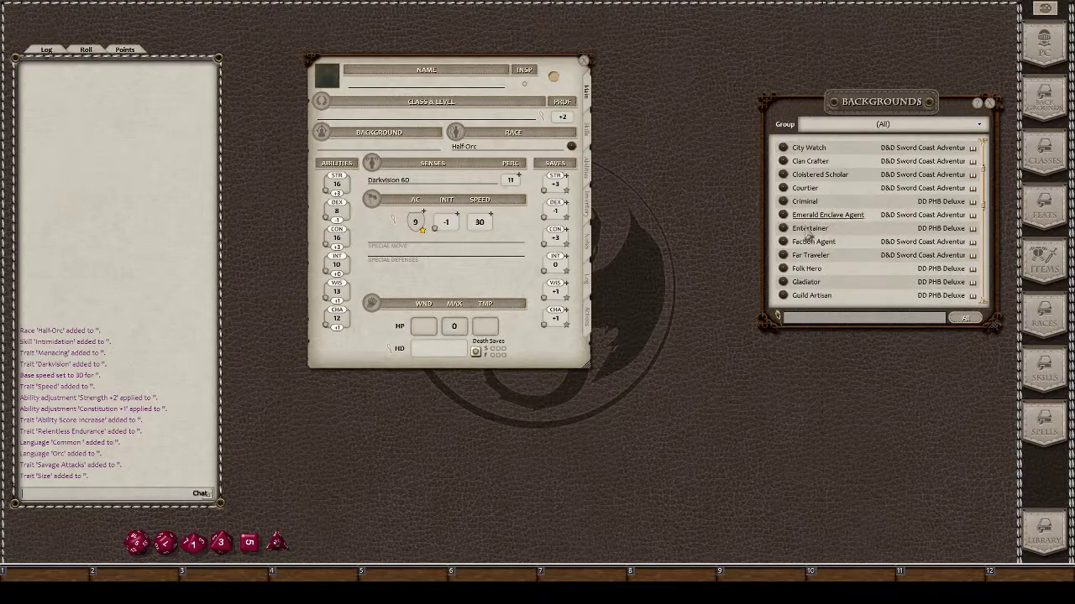
{"action": "scroll", "coordinate": [869, 246], "scroll_direction": "down", "scroll_amount": 1}
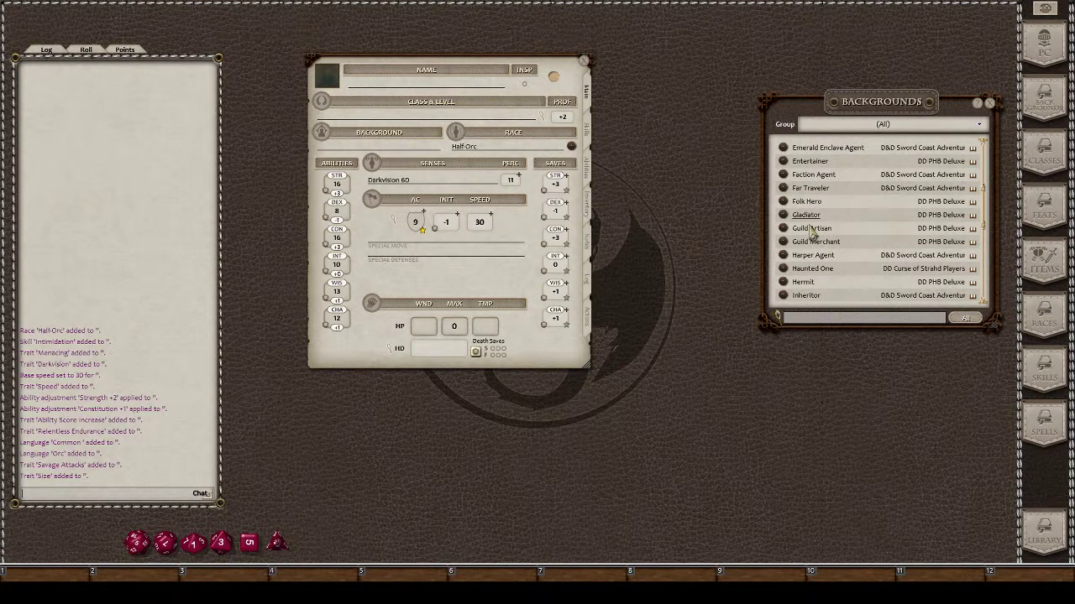
{"action": "scroll", "coordinate": [813, 233], "scroll_direction": "down", "scroll_amount": 1}
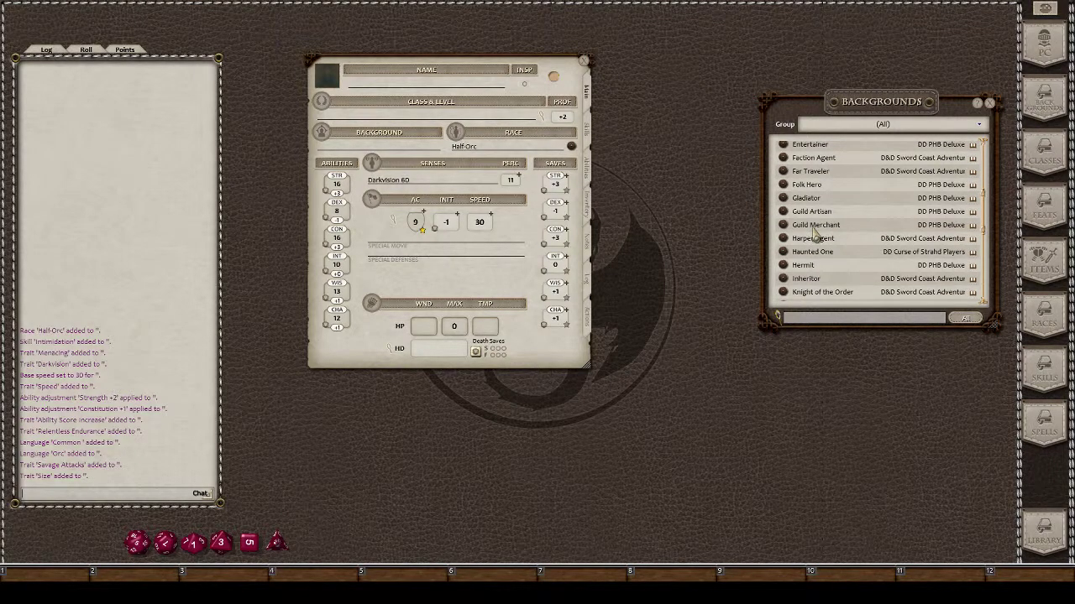
{"action": "left_click", "coordinate": [783, 199]}
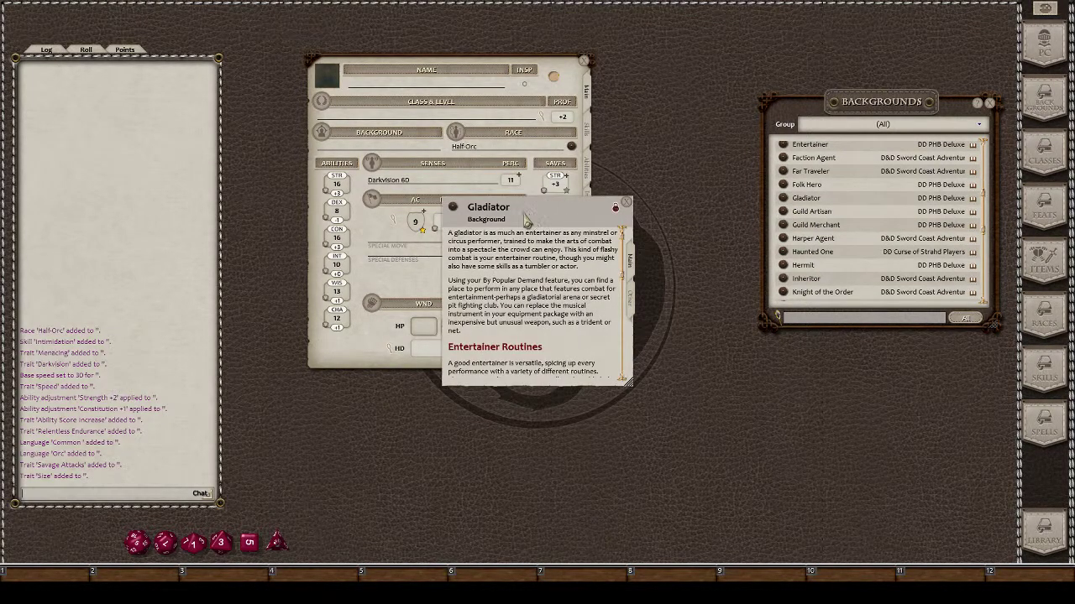
{"action": "left_click_drag", "start_coordinate": [526, 218], "coordinate": [690, 176]}
{"action": "scroll", "coordinate": [684, 235], "scroll_direction": "down", "scroll_amount": 3}
{"action": "scroll", "coordinate": [715, 262], "scroll_direction": "down", "scroll_amount": 1}
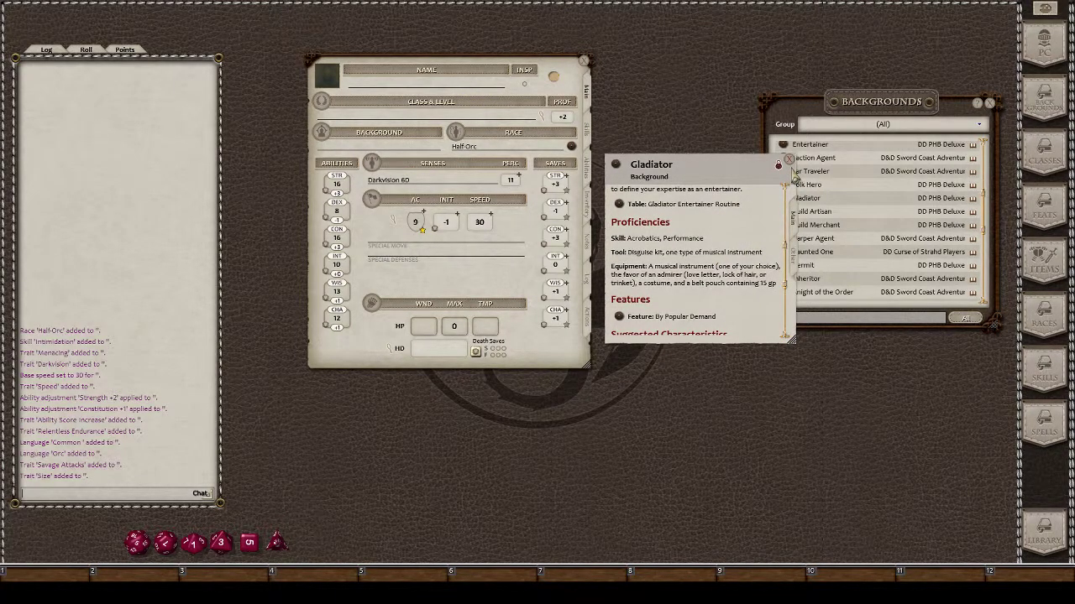
{"action": "left_click", "coordinate": [789, 159]}
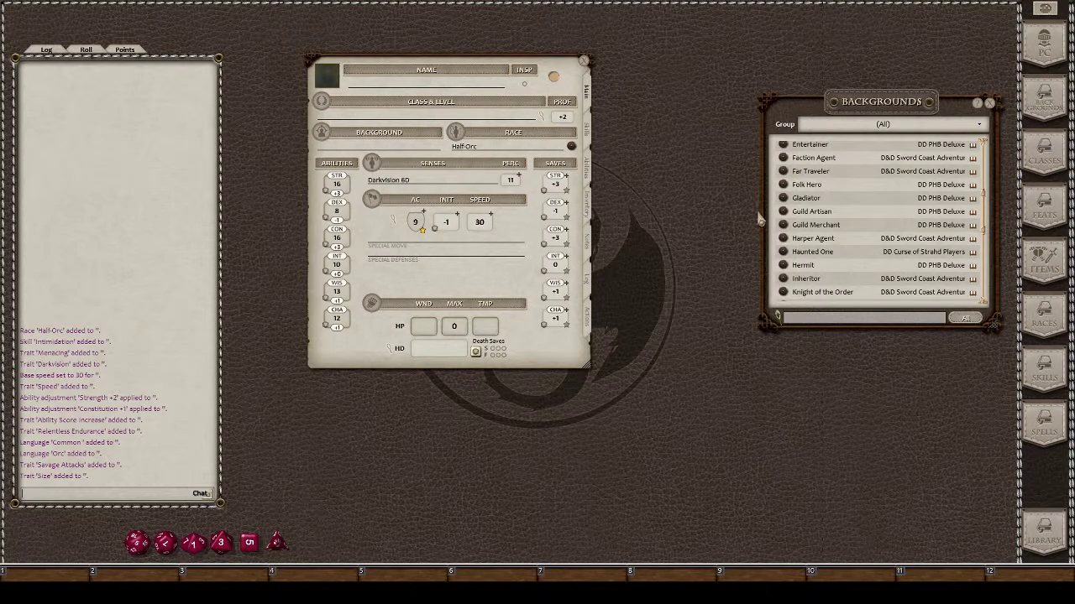
Add the Folk Hero background to the character and open its description alongside the sheet's skills page
{"action": "left_click_drag", "start_coordinate": [783, 188], "coordinate": [336, 148]}
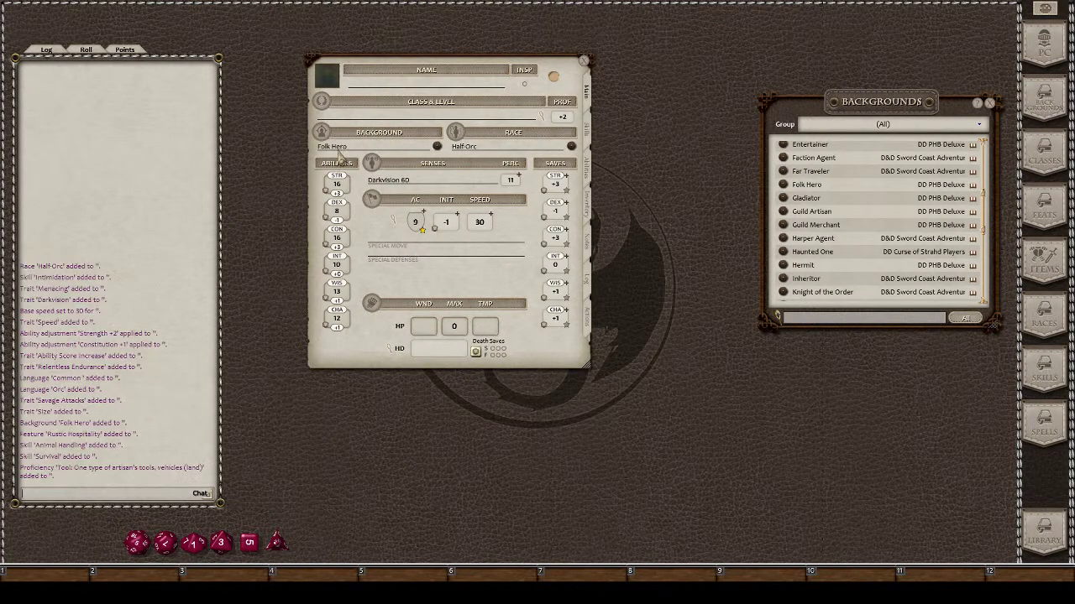
{"action": "left_click", "coordinate": [436, 146]}
{"action": "left_click_drag", "start_coordinate": [503, 220], "coordinate": [724, 200]}
{"action": "scroll", "coordinate": [663, 243], "scroll_direction": "down", "scroll_amount": 3}
{"action": "left_click", "coordinate": [588, 142]}
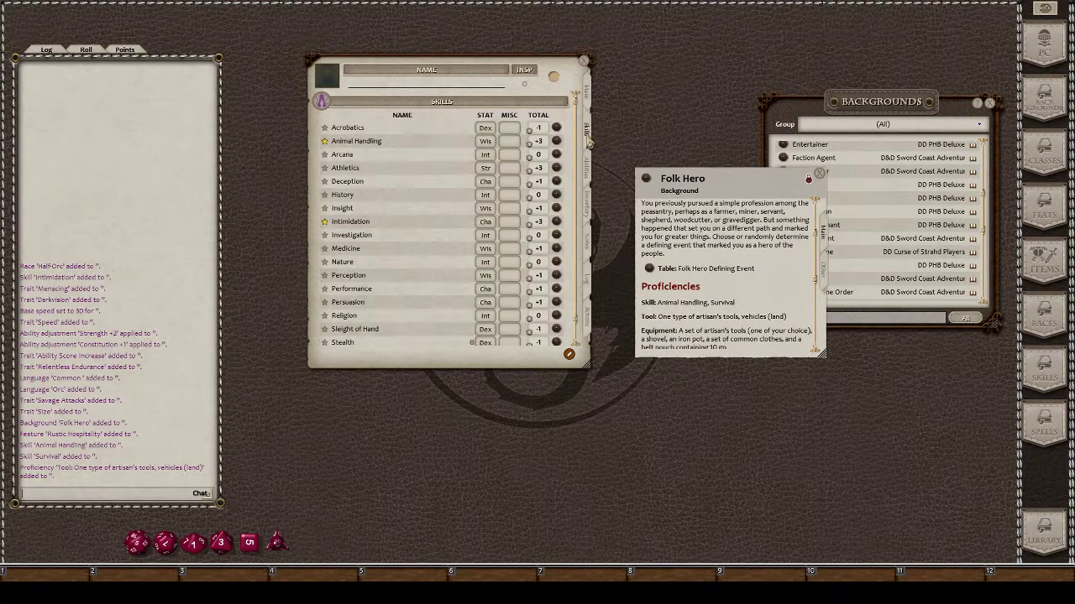
Compare the Folk Hero proficiencies and equipment with the skills page, and close the description and the backgrounds list
{"action": "scroll", "coordinate": [417, 214], "scroll_direction": "up", "scroll_amount": 1}
{"action": "left_click_drag", "start_coordinate": [763, 202], "coordinate": [737, 293]}
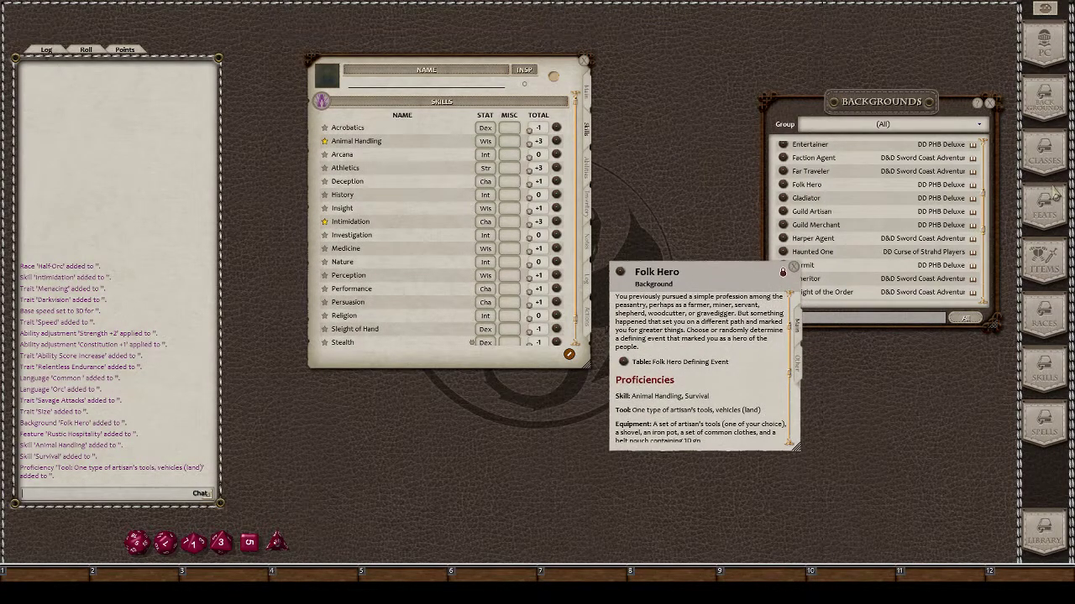
{"action": "left_click_drag", "start_coordinate": [952, 111], "coordinate": [944, 54]}
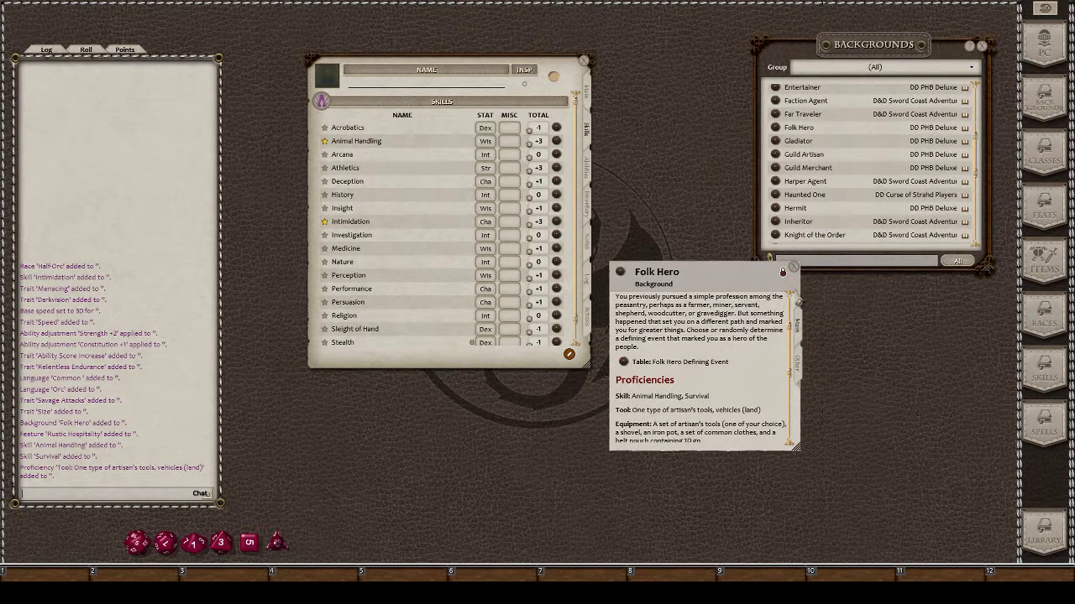
{"action": "scroll", "coordinate": [686, 416], "scroll_direction": "down", "scroll_amount": 2}
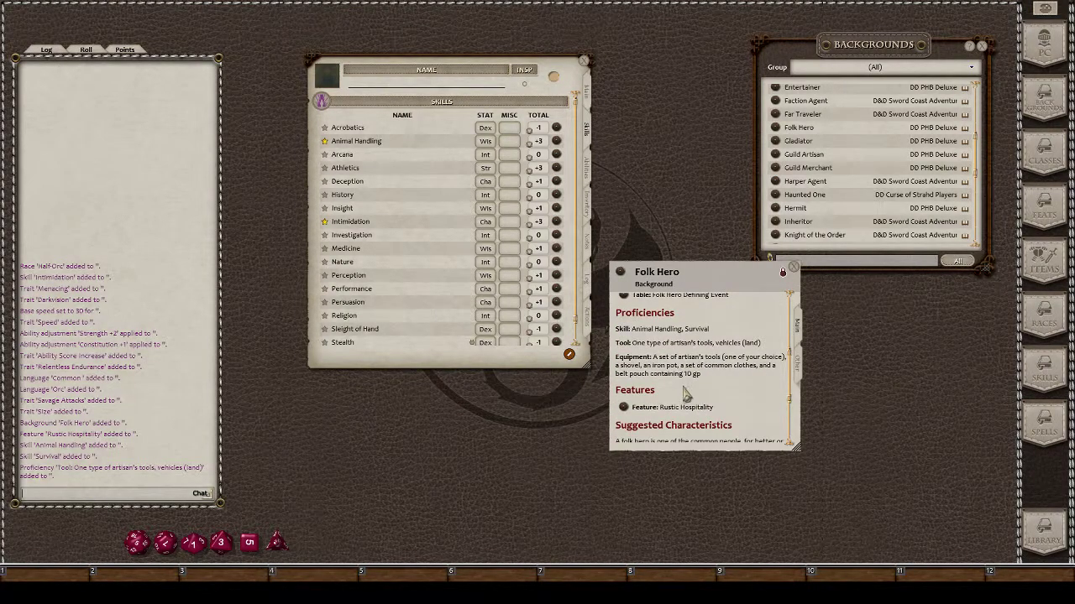
{"action": "left_click", "coordinate": [793, 268]}
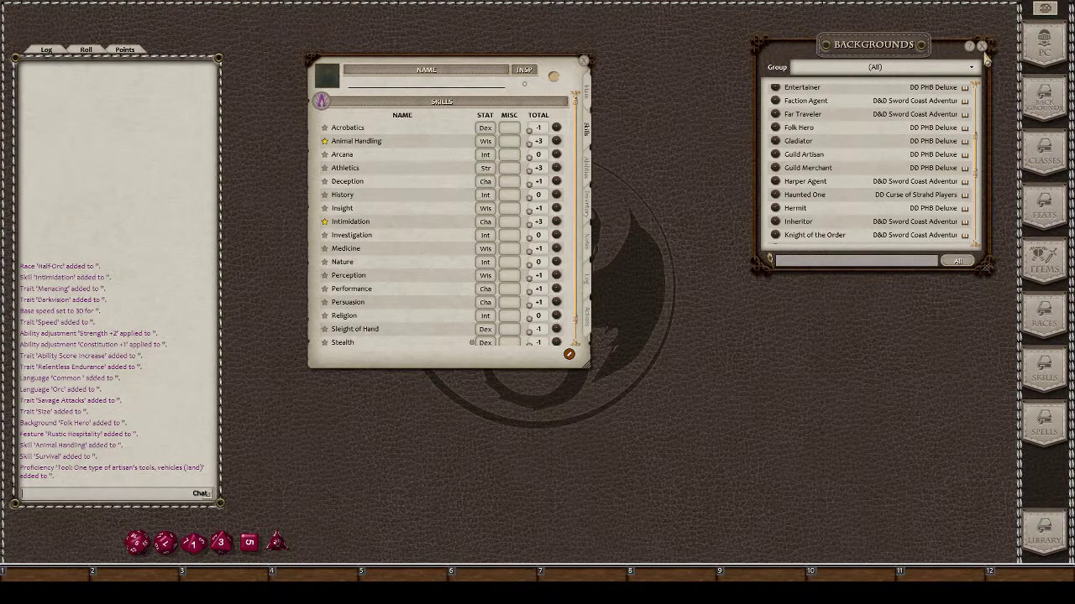
{"action": "left_click", "coordinate": [982, 47]}
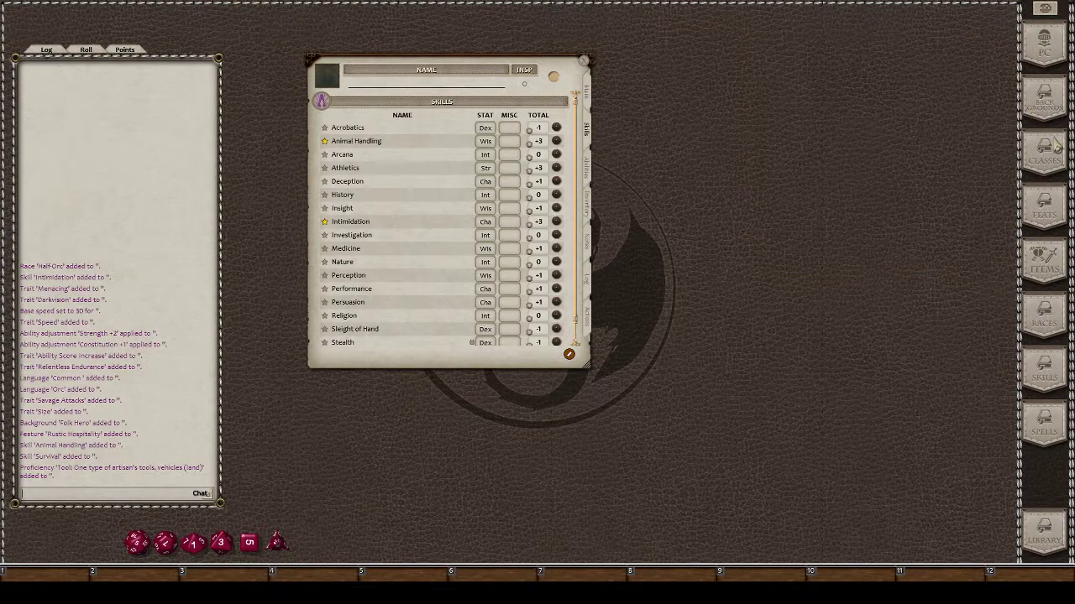
Add one level of the Fighter class to the character and place the skill selection window beside the sheet
{"action": "left_click", "coordinate": [1049, 151]}
{"action": "left_click", "coordinate": [591, 96]}
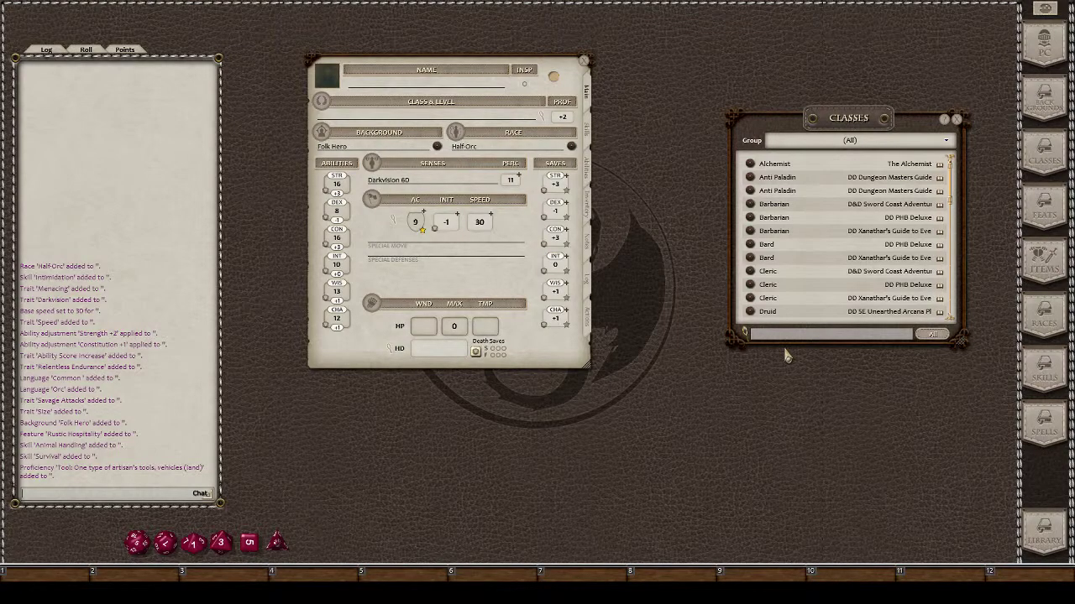
{"action": "scroll", "coordinate": [790, 302], "scroll_direction": "down", "scroll_amount": 3}
{"action": "scroll", "coordinate": [790, 308], "scroll_direction": "down", "scroll_amount": 1}
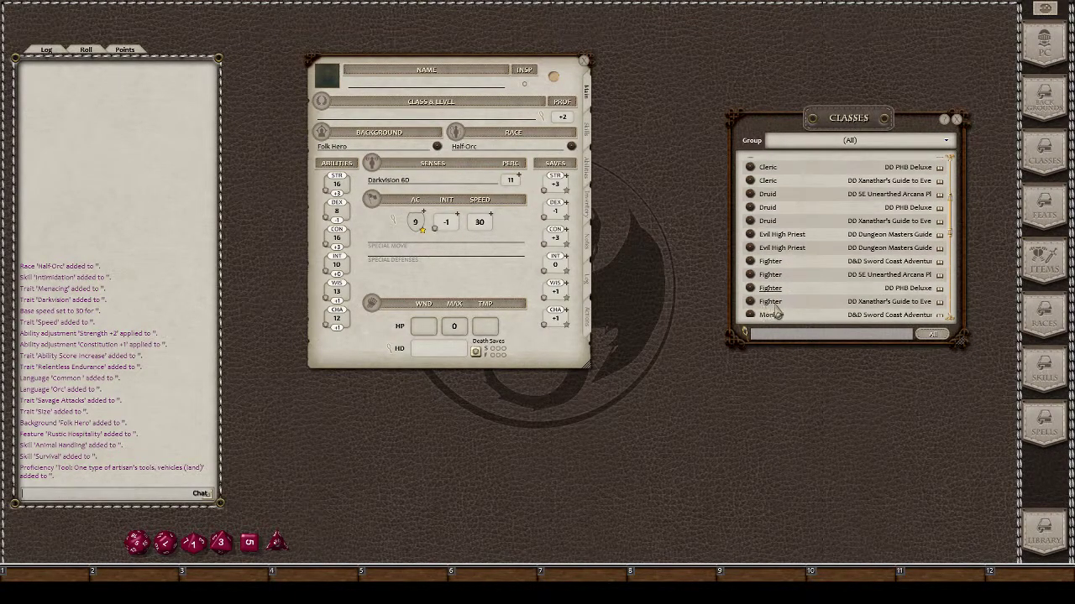
{"action": "left_click_drag", "start_coordinate": [749, 304], "coordinate": [408, 118]}
{"action": "left_click_drag", "start_coordinate": [510, 198], "coordinate": [716, 95]}
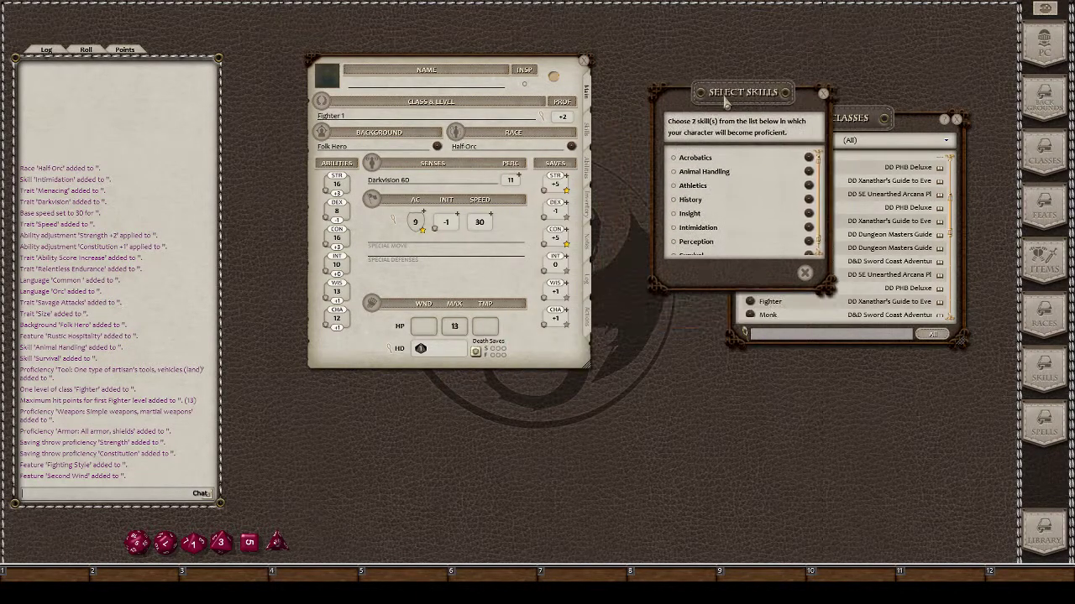
Compare the Fighter skill choices with the sheet's skills page and choose Athletics and Perception as the two proficiencies
{"action": "left_click", "coordinate": [590, 130]}
{"action": "scroll", "coordinate": [731, 221], "scroll_direction": "down", "scroll_amount": 1}
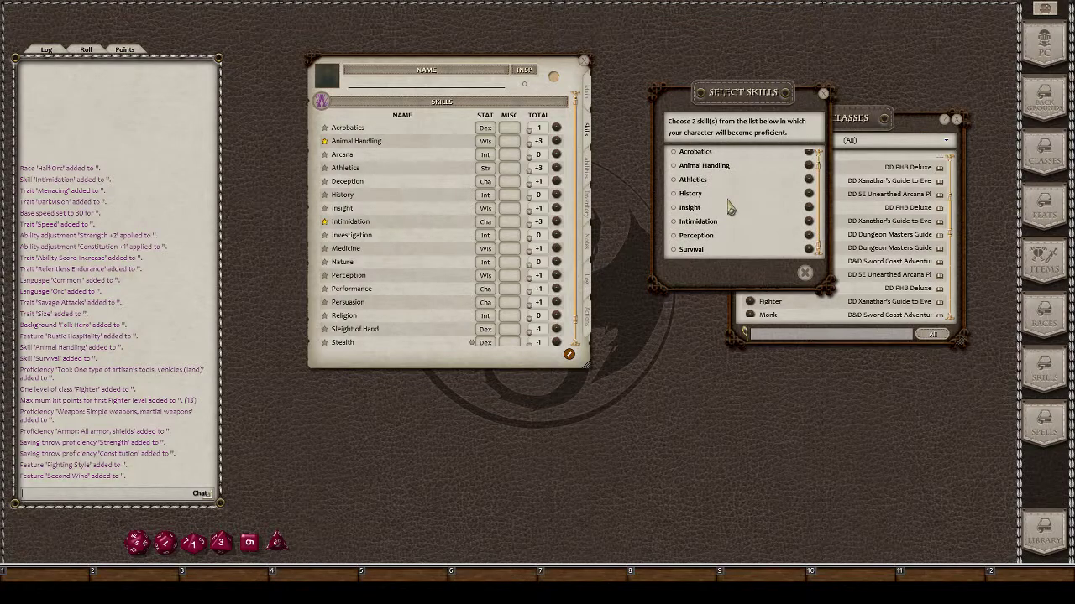
{"action": "scroll", "coordinate": [412, 240], "scroll_direction": "down", "scroll_amount": 1}
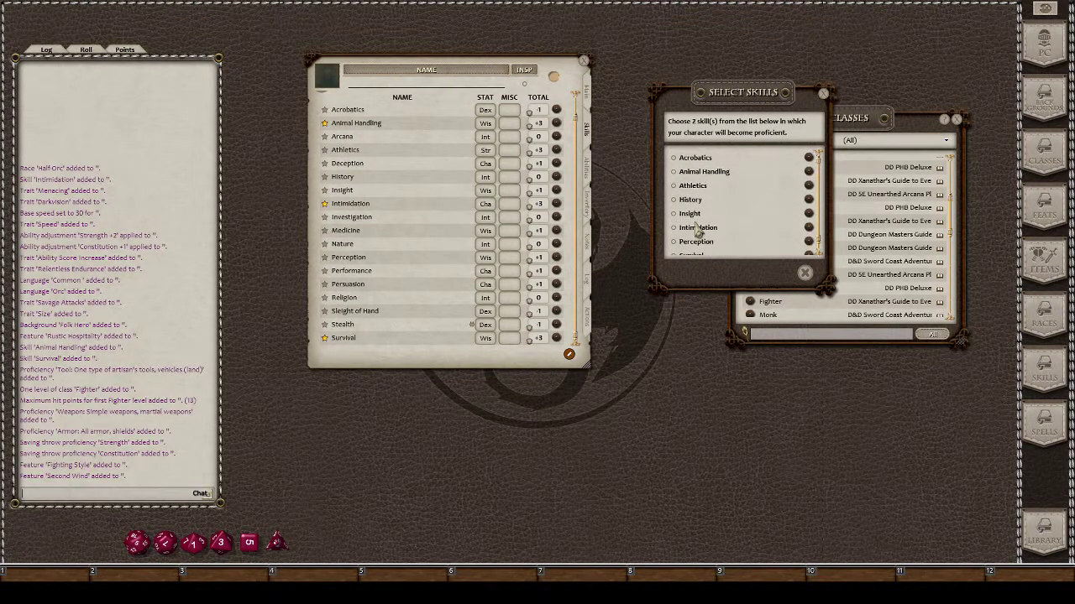
{"action": "scroll", "coordinate": [695, 235], "scroll_direction": "up", "scroll_amount": 1}
{"action": "left_click", "coordinate": [675, 188]}
{"action": "scroll", "coordinate": [702, 246], "scroll_direction": "down", "scroll_amount": 1}
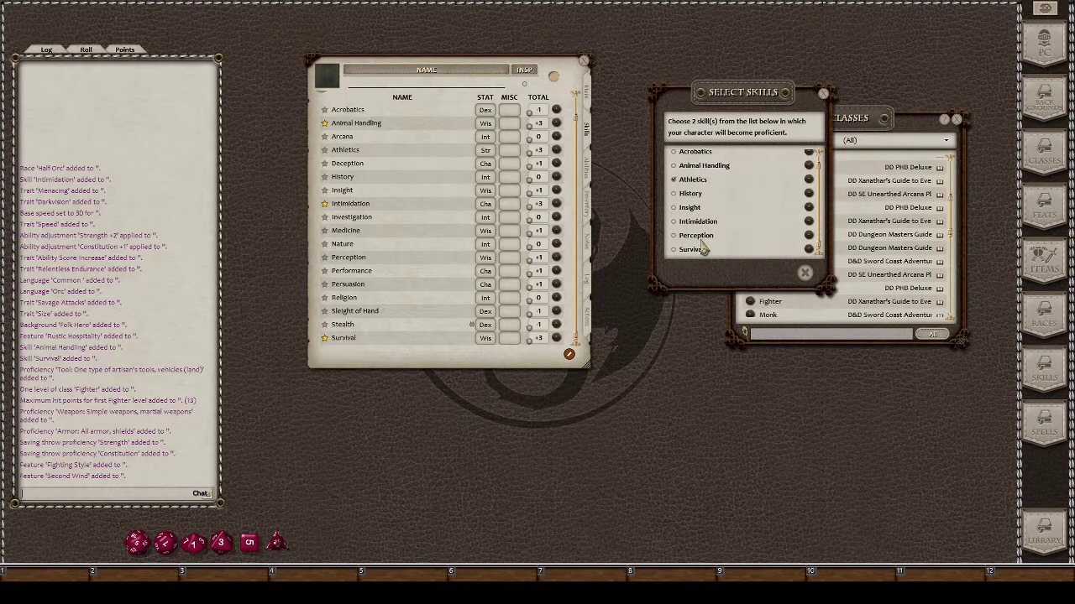
{"action": "scroll", "coordinate": [720, 256], "scroll_direction": "up", "scroll_amount": 1}
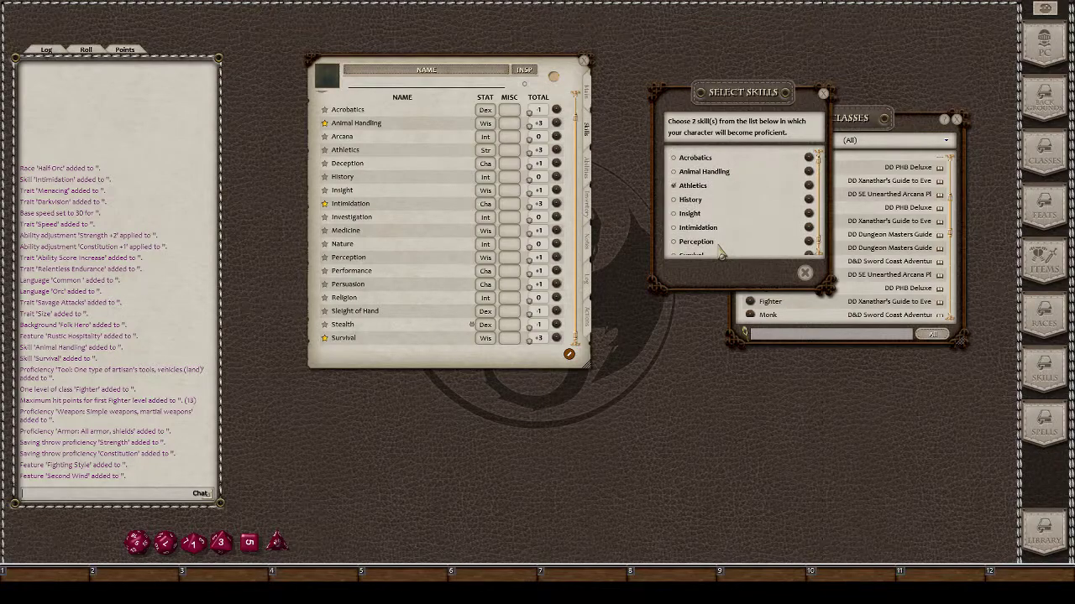
{"action": "scroll", "coordinate": [719, 256], "scroll_direction": "down", "scroll_amount": 1}
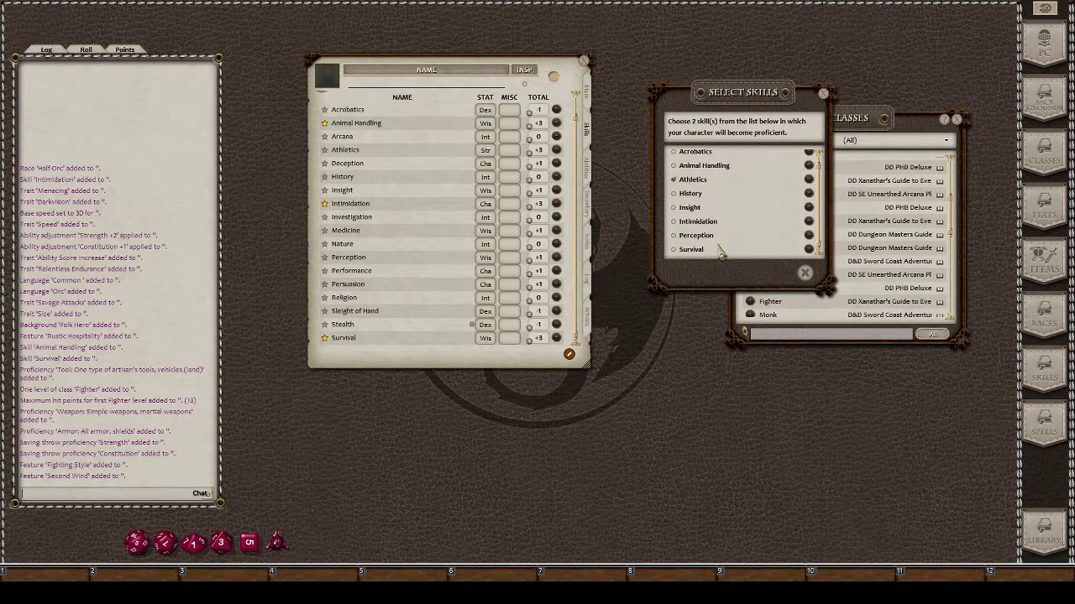
{"action": "left_click", "coordinate": [678, 238]}
{"action": "left_click", "coordinate": [785, 273]}
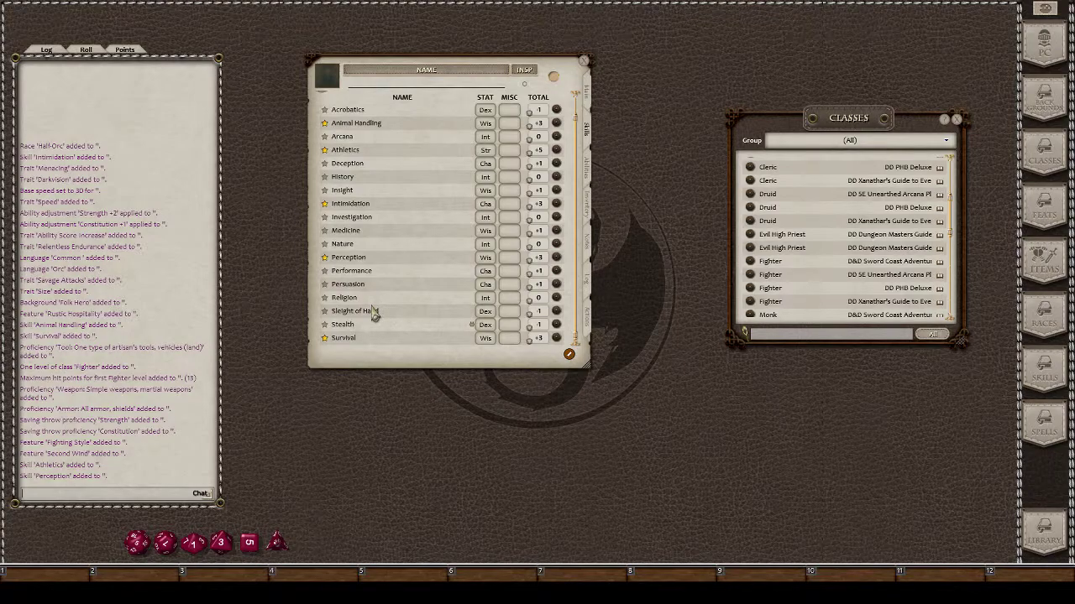
Cycle the Acrobatics skill through proficient, double and half proficiency bonus, and back to no proficiency
{"action": "left_click", "coordinate": [326, 116]}
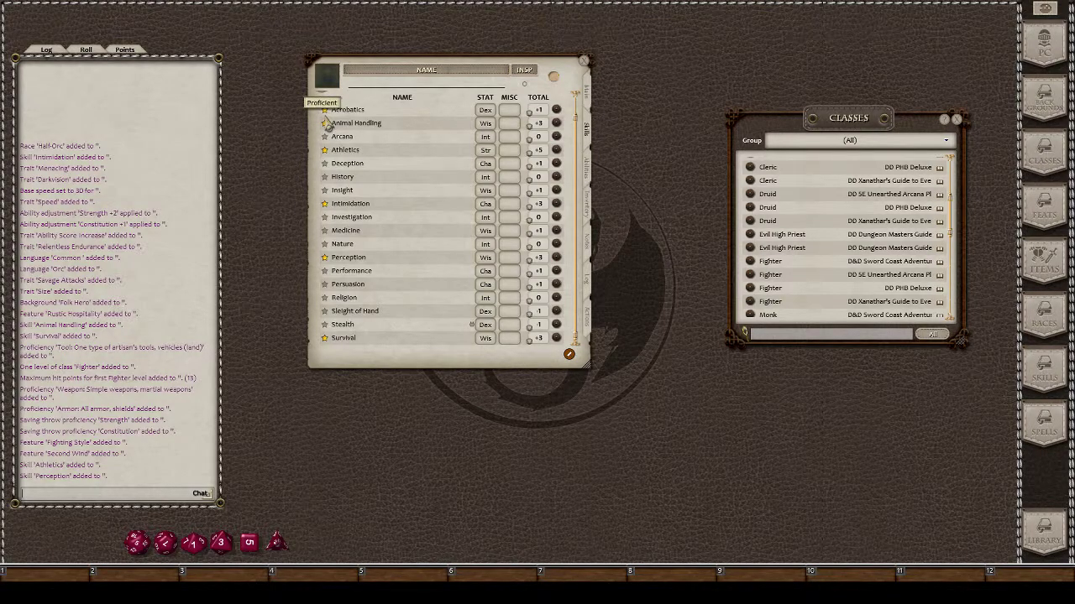
{"action": "left_click", "coordinate": [327, 116]}
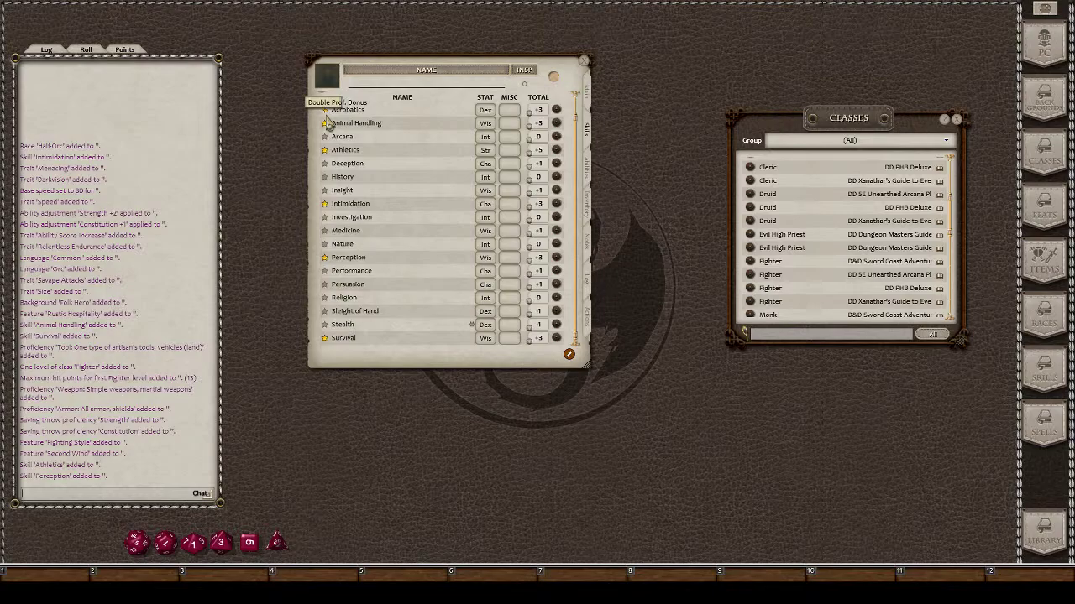
{"action": "left_click", "coordinate": [326, 116]}
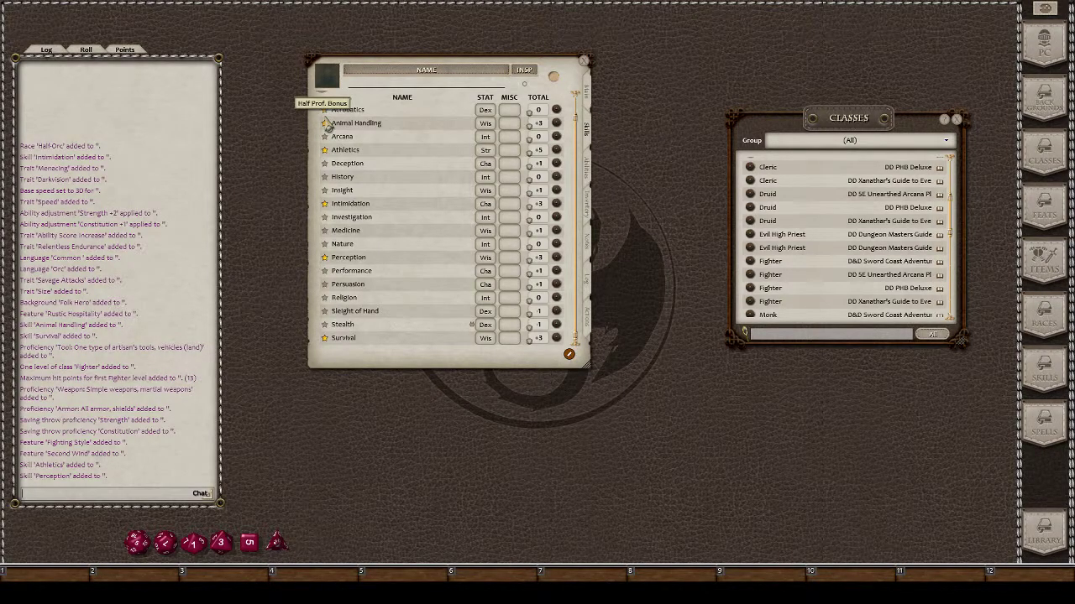
{"action": "left_click", "coordinate": [511, 112]}
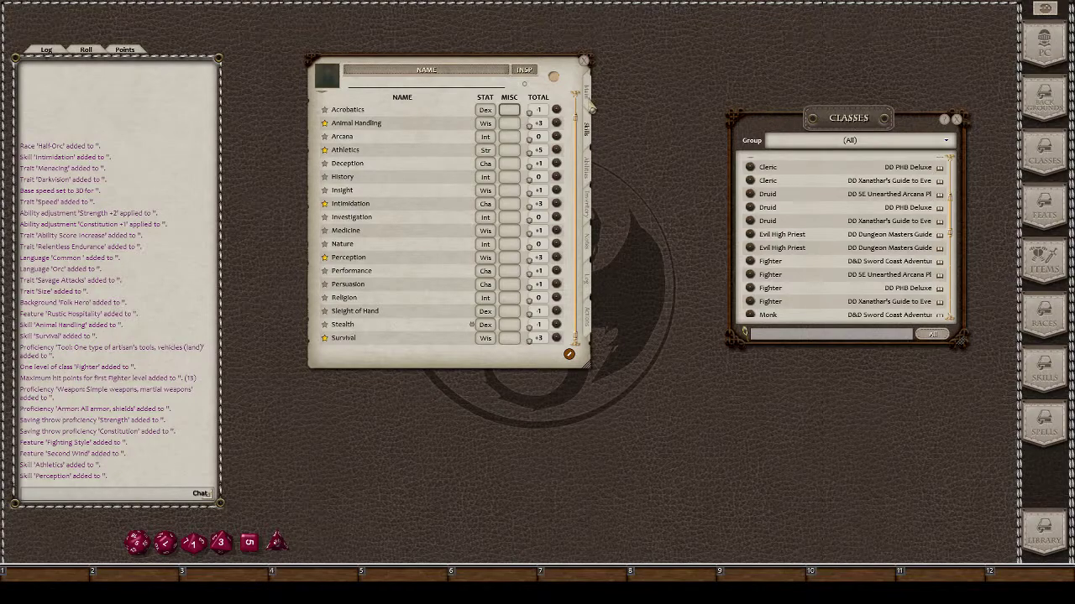
Review the sheet's main and abilities pages, and open the Second Wind feature's description beside the sheet
{"action": "left_click", "coordinate": [588, 104]}
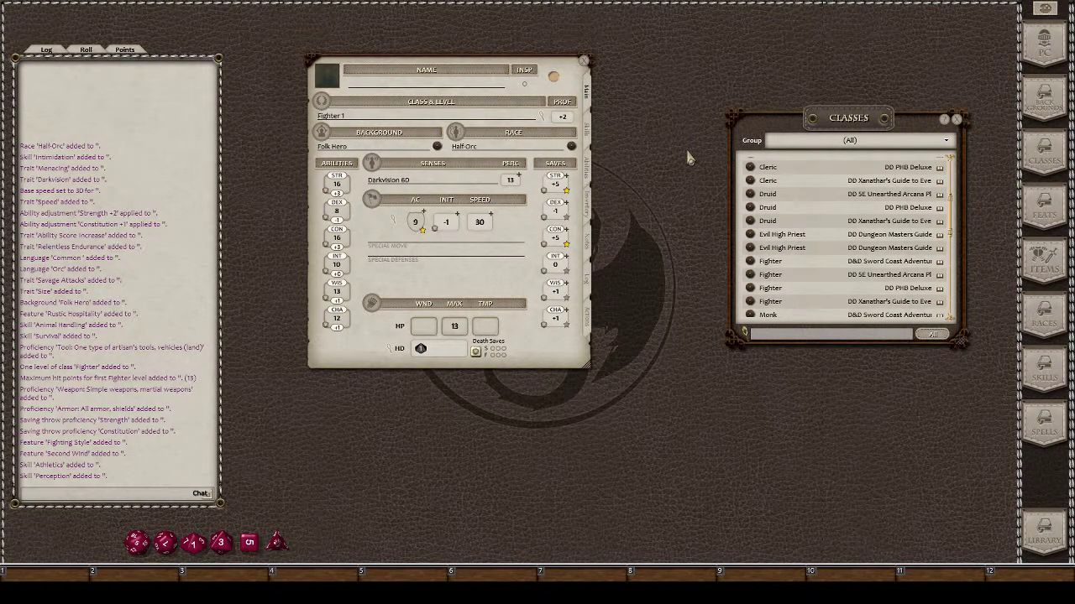
{"action": "left_click", "coordinate": [590, 176]}
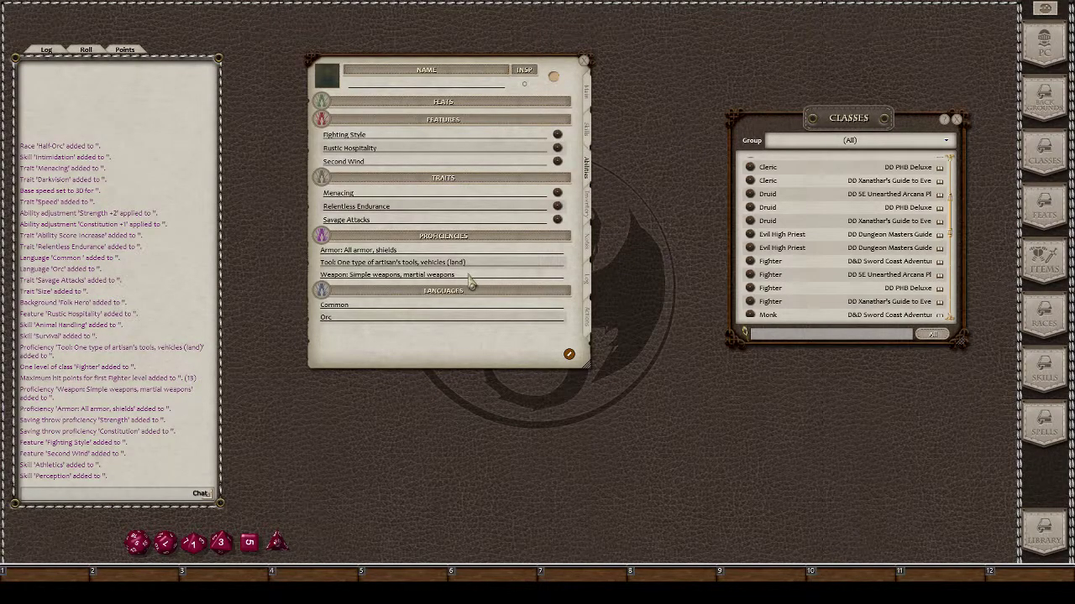
{"action": "left_click", "coordinate": [370, 265]}
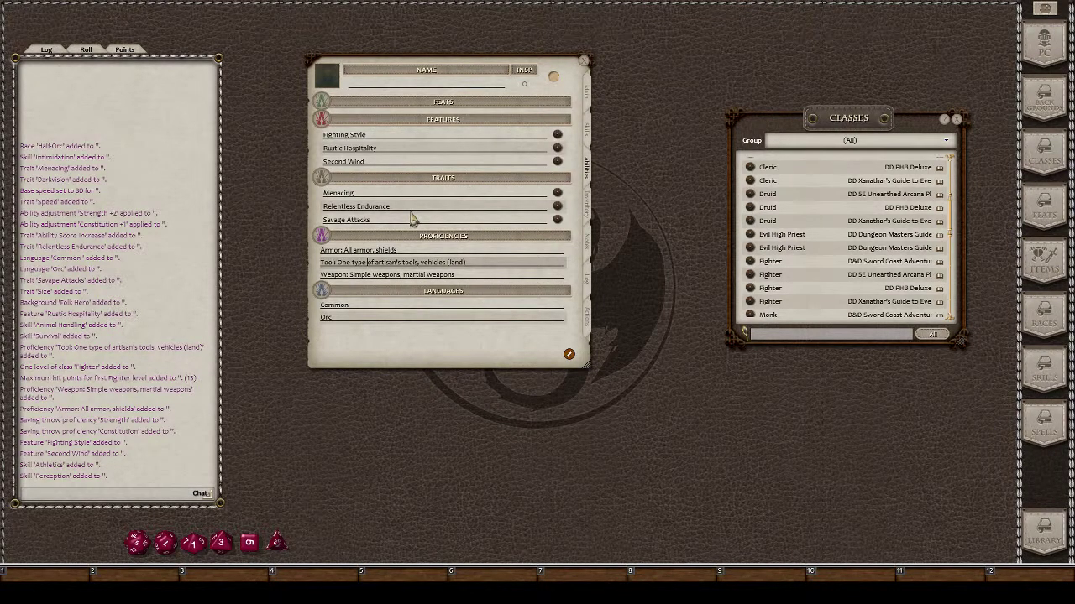
{"action": "left_click", "coordinate": [558, 162]}
{"action": "left_click_drag", "start_coordinate": [511, 300], "coordinate": [707, 159]}
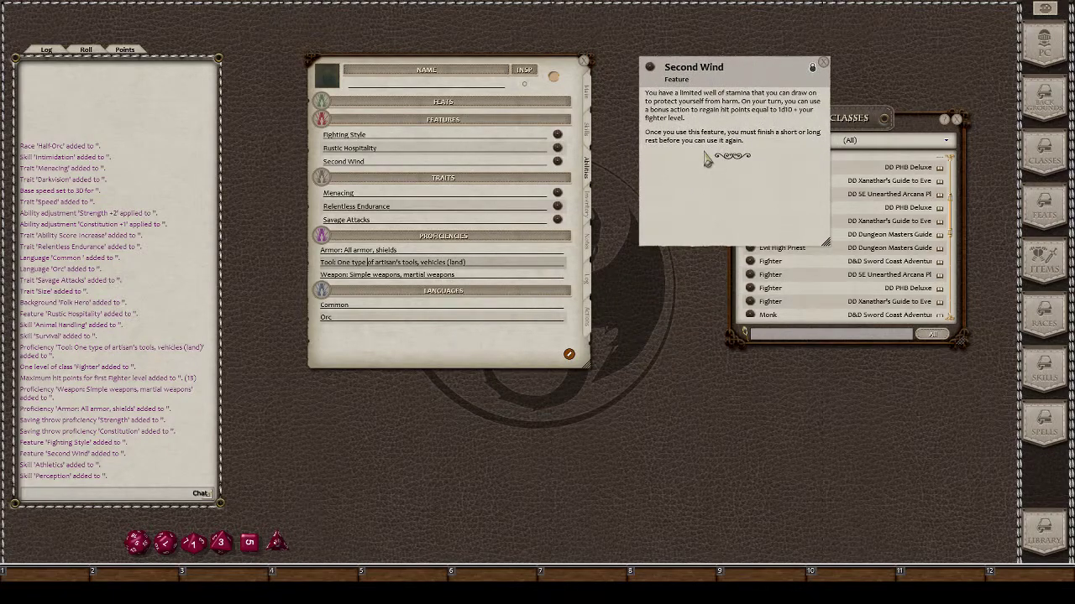
Add a new power on the sheet's actions page, name it "Second" and finish editing the list
{"action": "left_click", "coordinate": [591, 336]}
{"action": "left_click", "coordinate": [570, 355]}
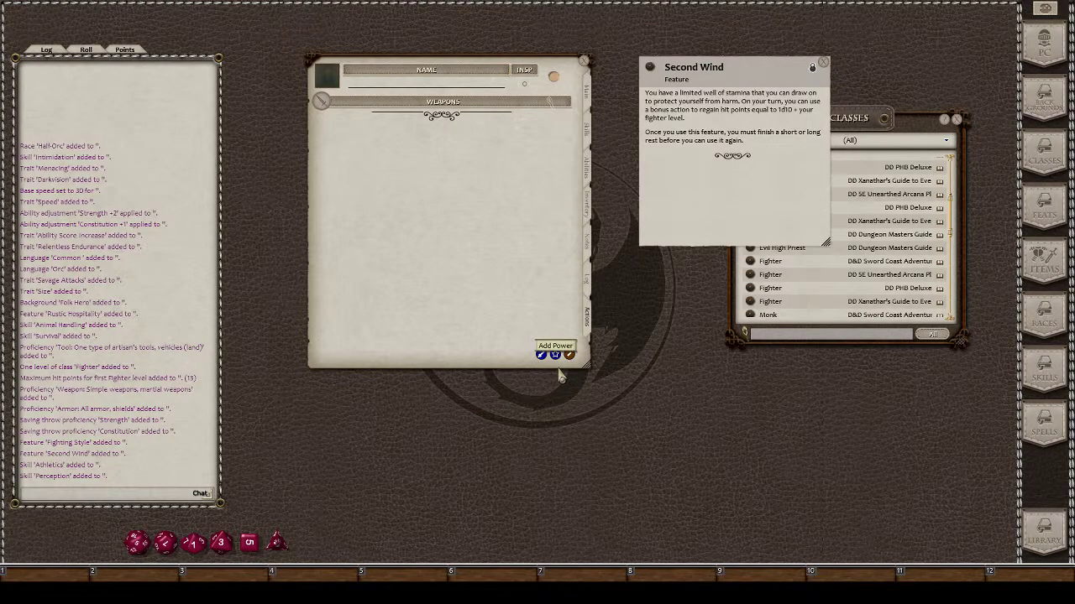
{"action": "left_click", "coordinate": [555, 354]}
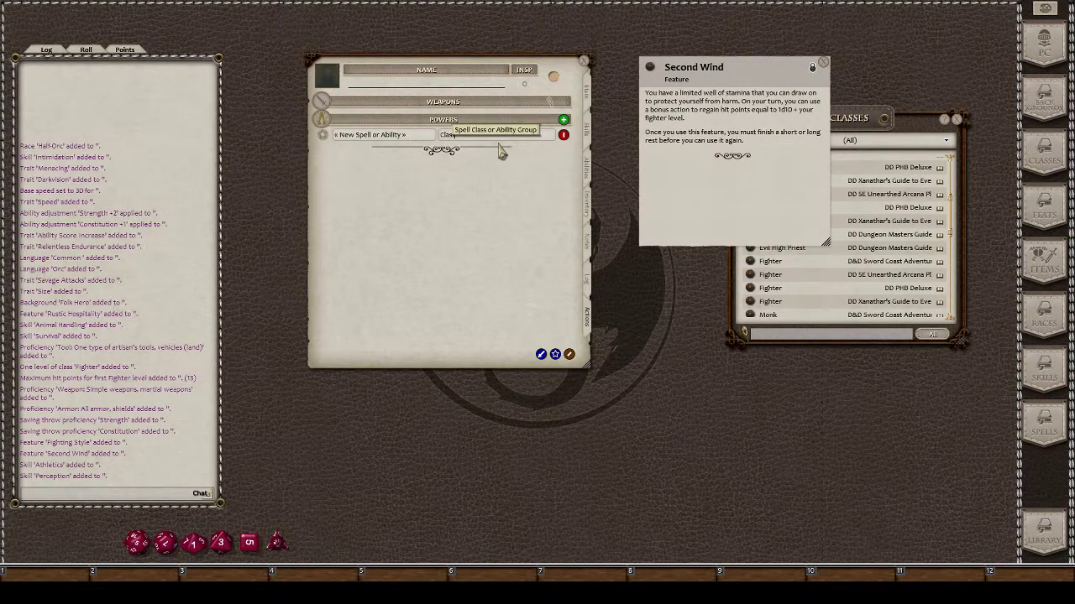
{"action": "left_click", "coordinate": [399, 136]}
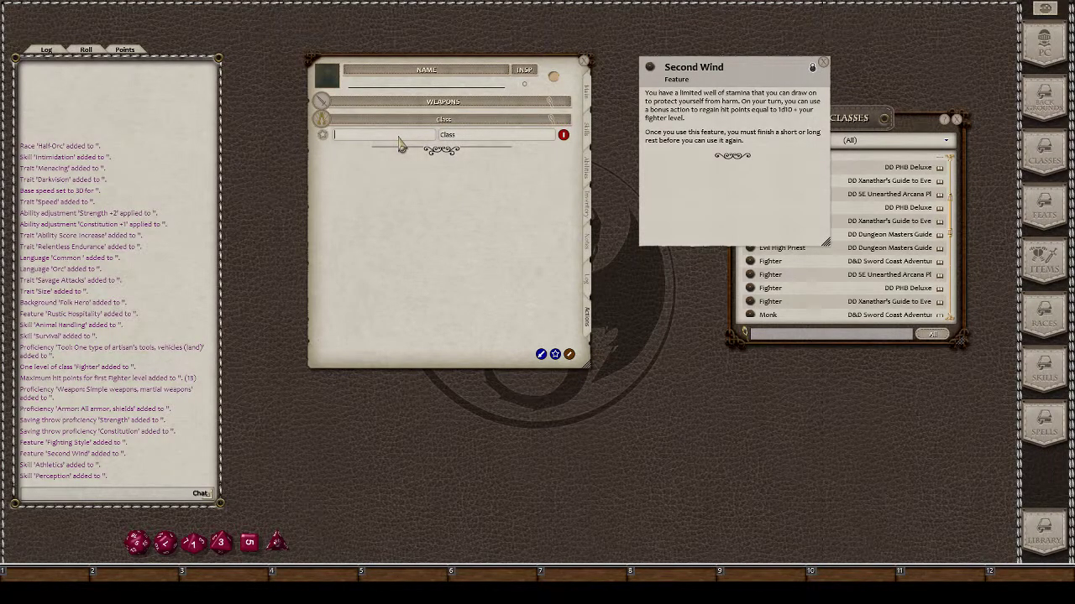
{"action": "type", "text": "Second"}
{"action": "left_click", "coordinate": [569, 354]}
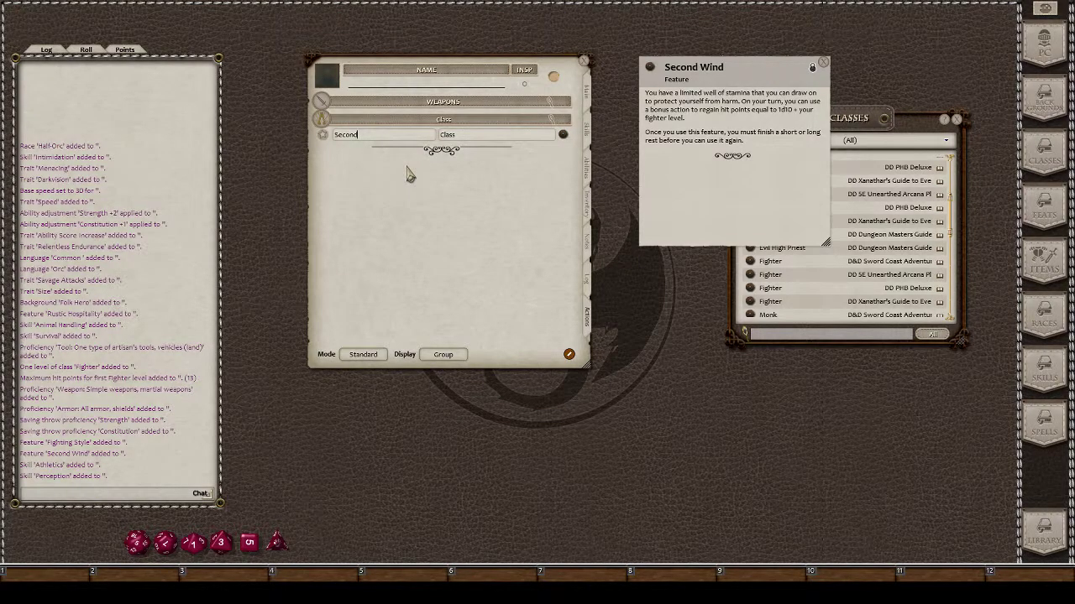
Add a heal action to the Second power and set its targeting to Self
{"action": "right_click", "coordinate": [421, 138]}
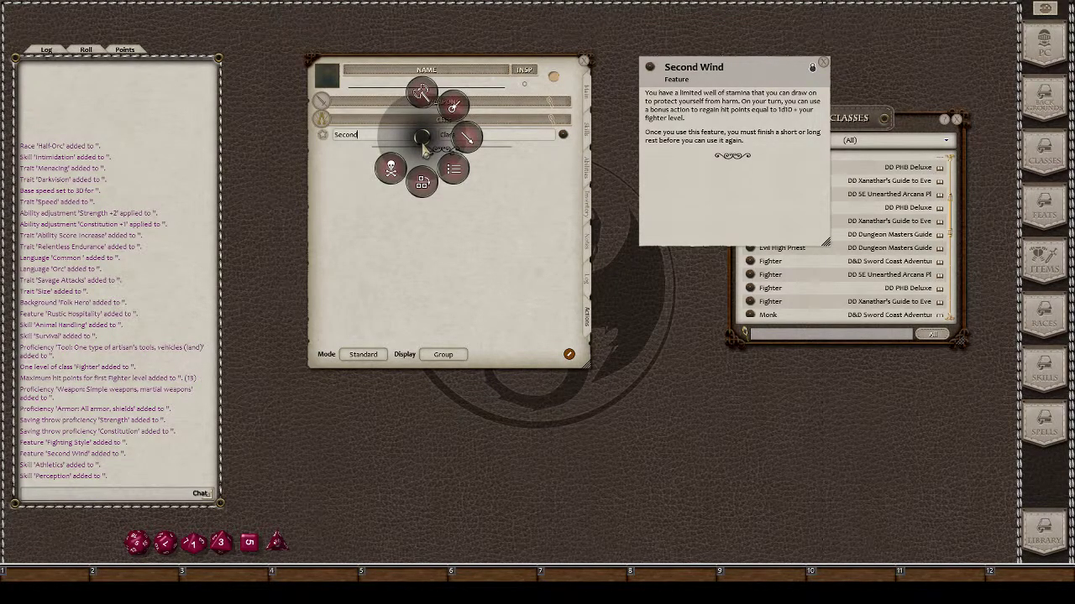
{"action": "left_click", "coordinate": [467, 137]}
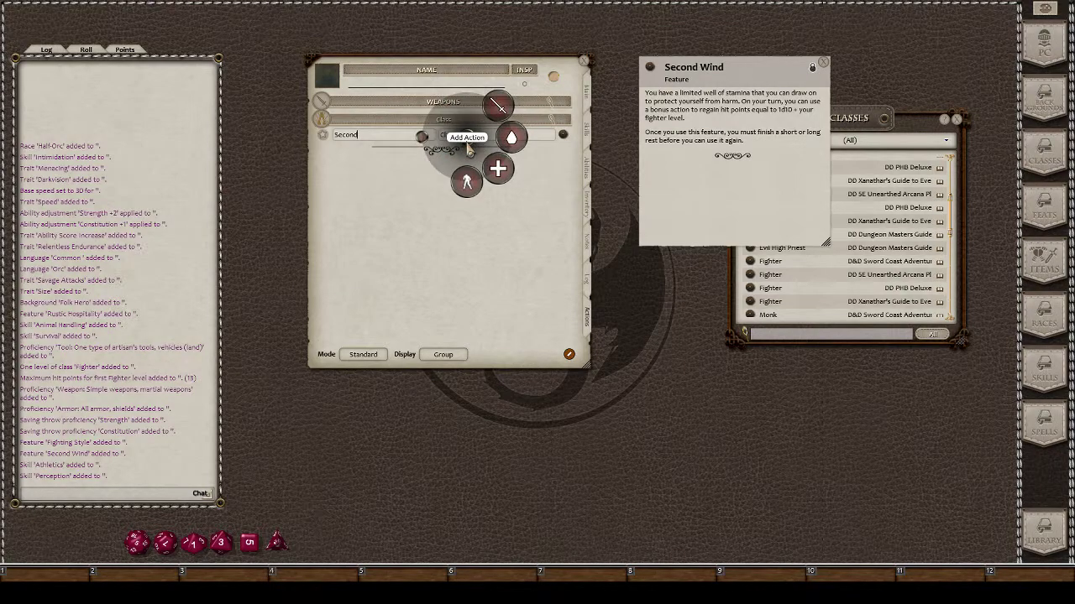
{"action": "left_click", "coordinate": [506, 174]}
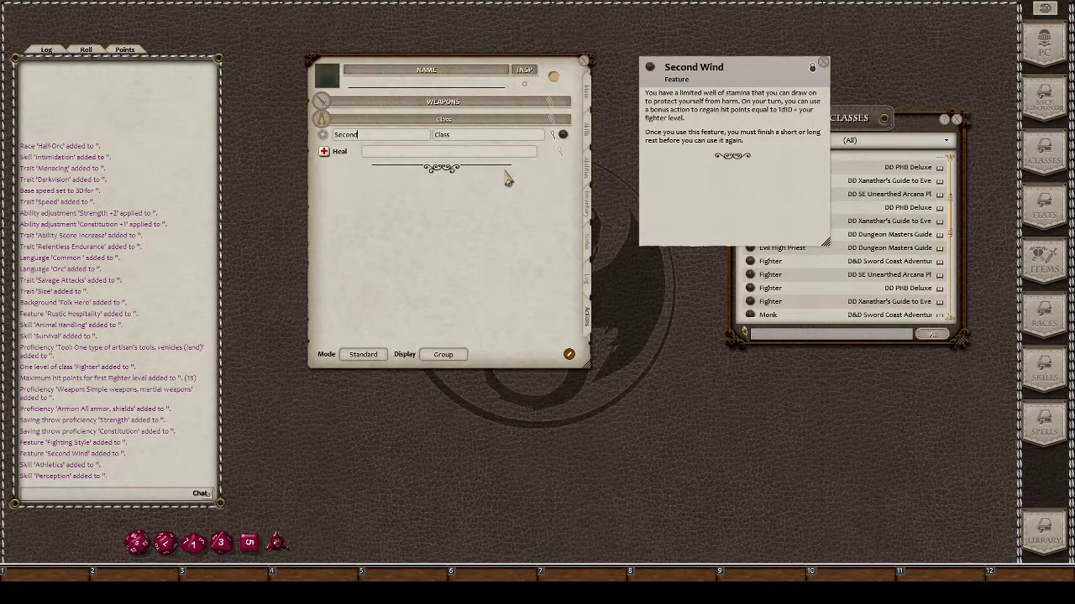
{"action": "left_click", "coordinate": [559, 155]}
{"action": "left_click_drag", "start_coordinate": [587, 243], "coordinate": [653, 193]}
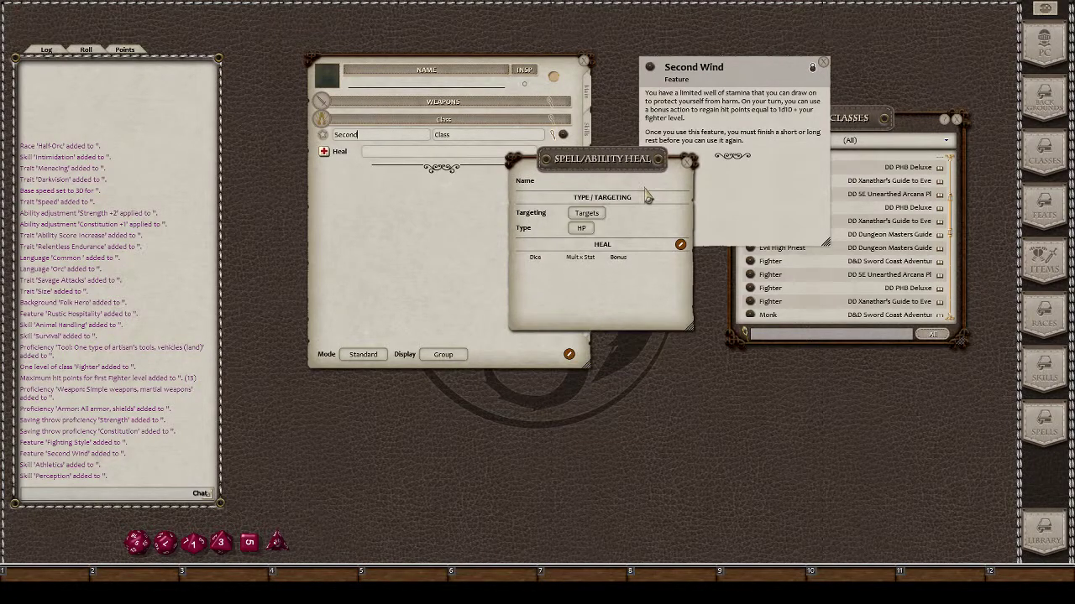
{"action": "left_click", "coordinate": [596, 214]}
Add a heal entry to the heal action and set its dice to 1d10
{"action": "left_click", "coordinate": [679, 246]}
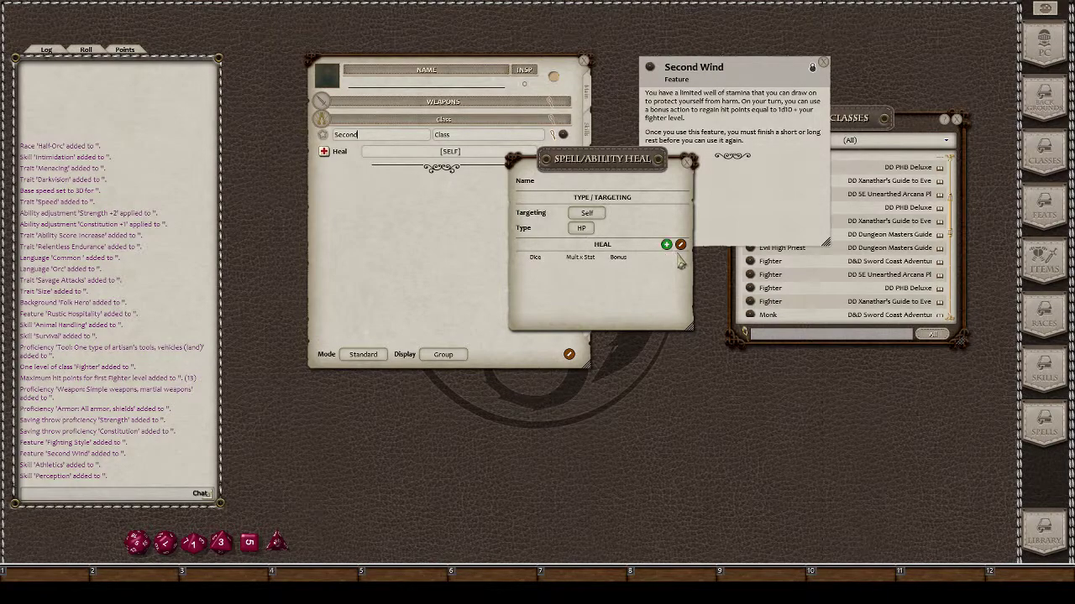
{"action": "left_click", "coordinate": [665, 245]}
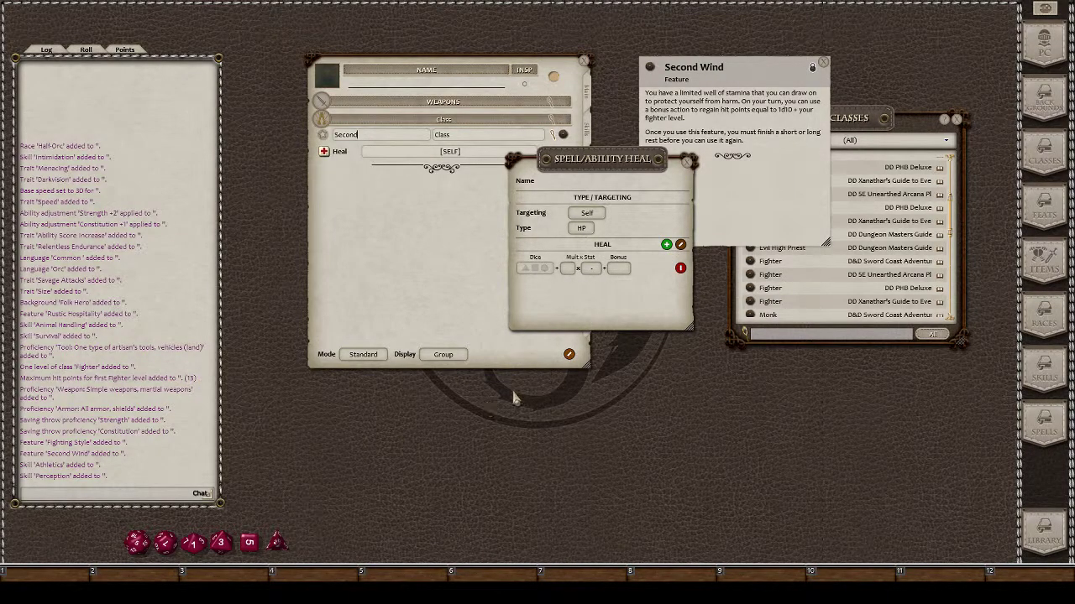
{"action": "left_click", "coordinate": [680, 244]}
{"action": "left_click_drag", "start_coordinate": [193, 543], "coordinate": [537, 283]}
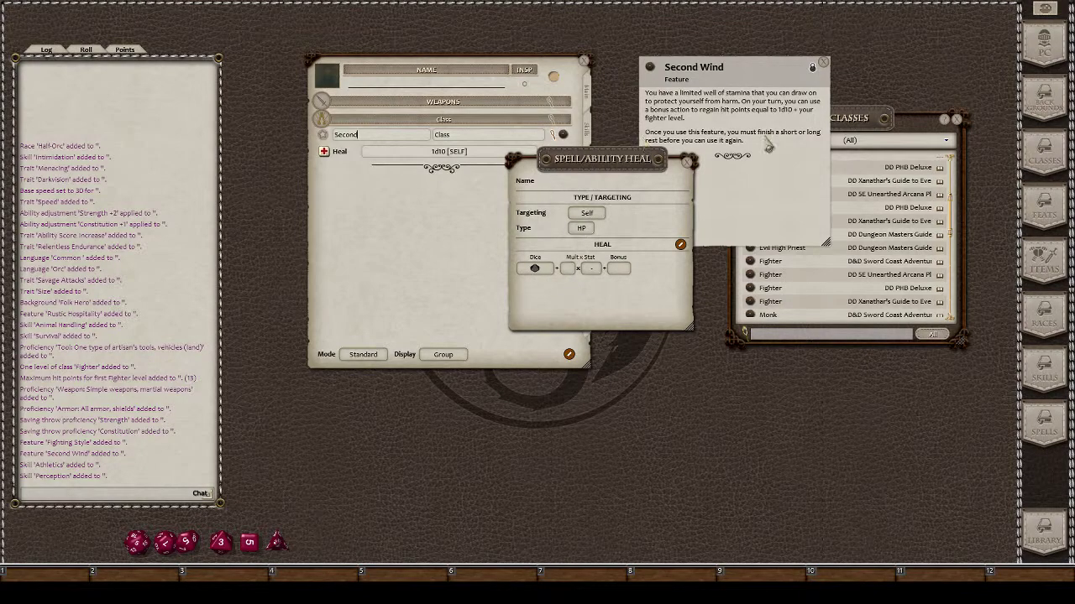
Set the heal entry's stat to the Fighter level (Ftr) and close the heal settings
{"action": "left_click", "coordinate": [592, 281]}
{"action": "left_click", "coordinate": [593, 284]}
{"action": "left_click", "coordinate": [593, 284]}
{"action": "left_click", "coordinate": [592, 284]}
{"action": "left_click", "coordinate": [593, 285]}
{"action": "left_click", "coordinate": [594, 285]}
{"action": "left_click", "coordinate": [594, 285]}
{"action": "left_click", "coordinate": [593, 286]}
{"action": "left_click", "coordinate": [599, 289]}
{"action": "left_click", "coordinate": [598, 289]}
{"action": "left_click", "coordinate": [599, 289]}
{"action": "left_click", "coordinate": [598, 288]}
{"action": "left_click", "coordinate": [598, 288]}
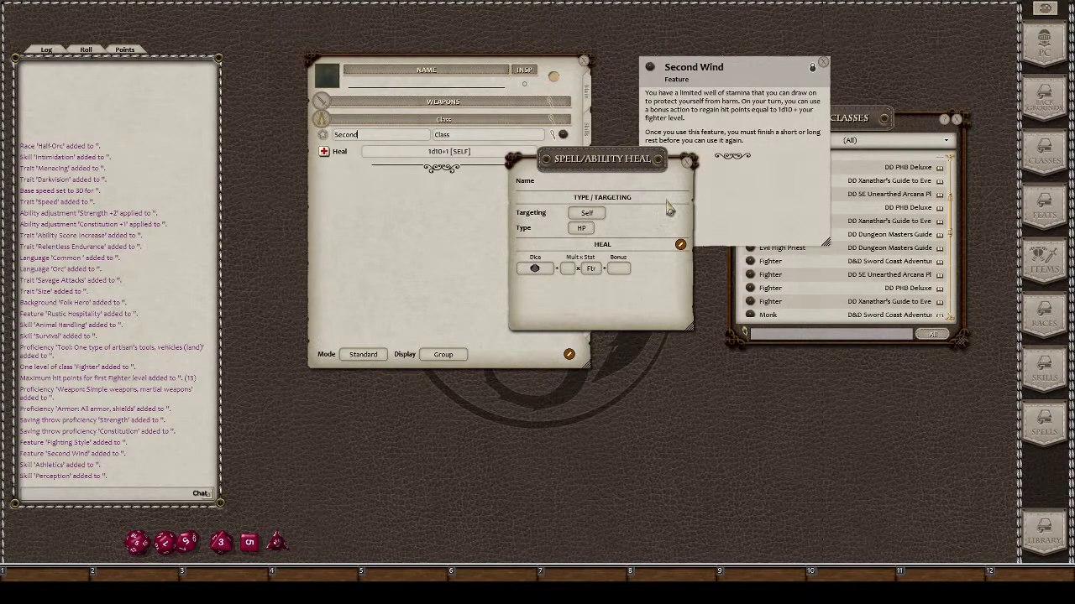
{"action": "left_click", "coordinate": [686, 161]}
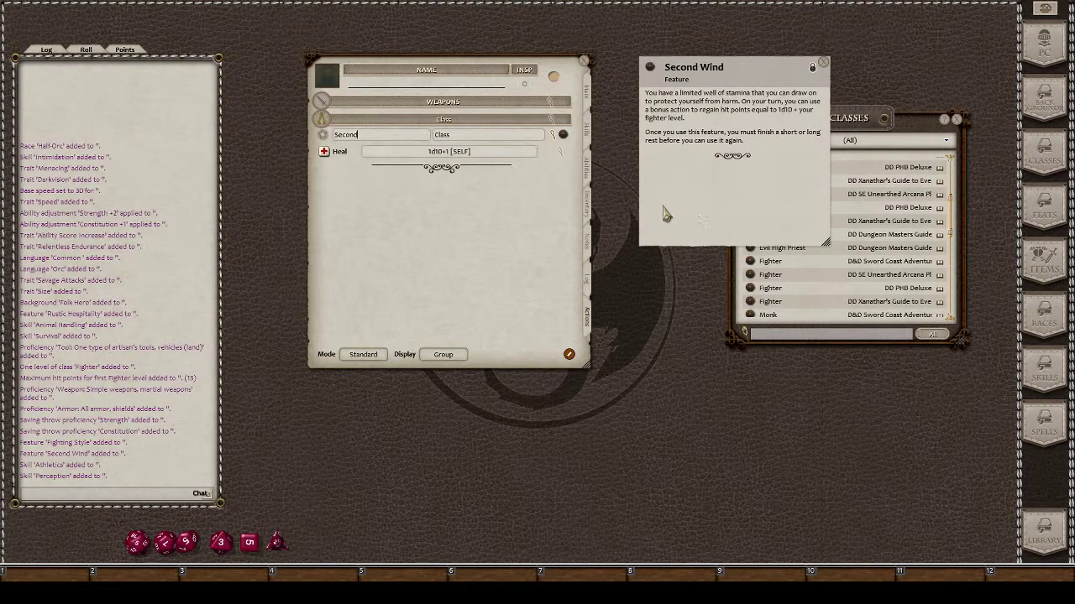
Switch the powers to Preparation mode, set the Second power's usage period to Rest and collapse its action details
{"action": "left_click", "coordinate": [362, 355]}
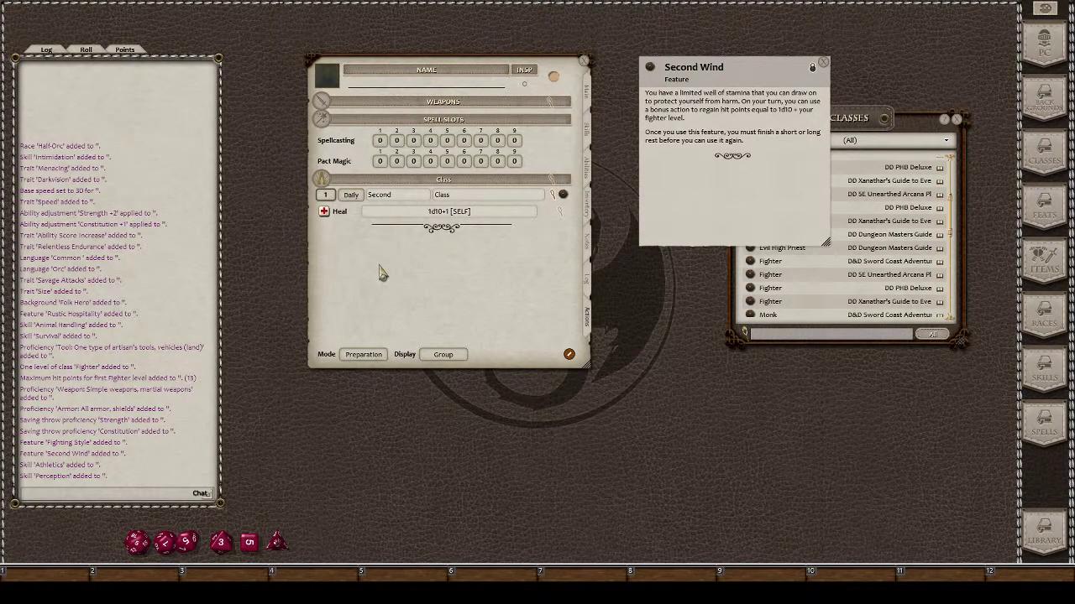
{"action": "left_click", "coordinate": [351, 196]}
{"action": "left_click", "coordinate": [552, 198]}
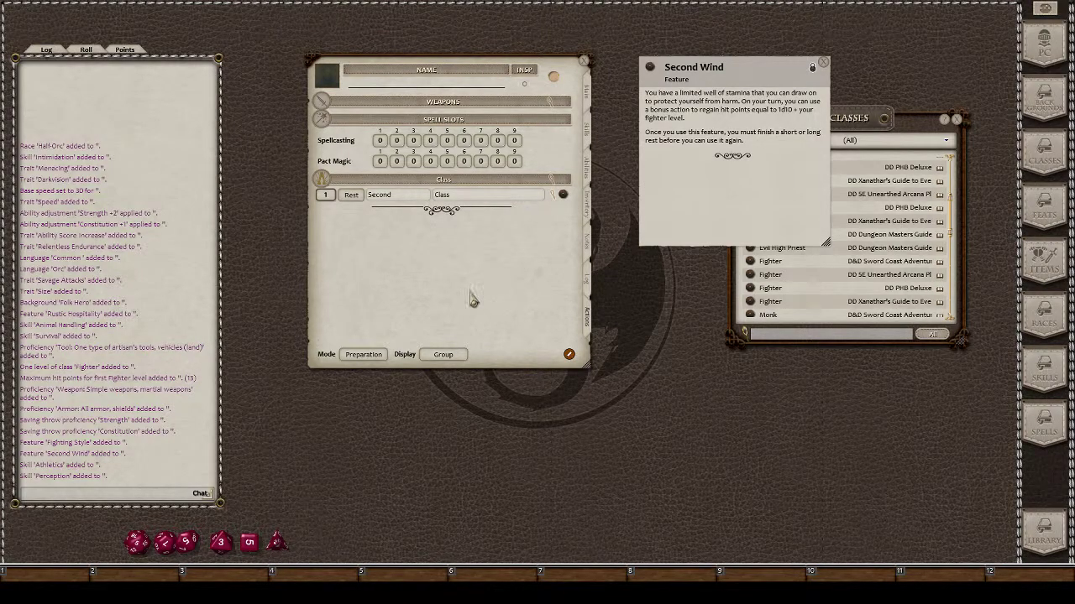
Switch the powers to Combat mode, expand the Second power's heal details and set the display to Actions
{"action": "left_click", "coordinate": [364, 355]}
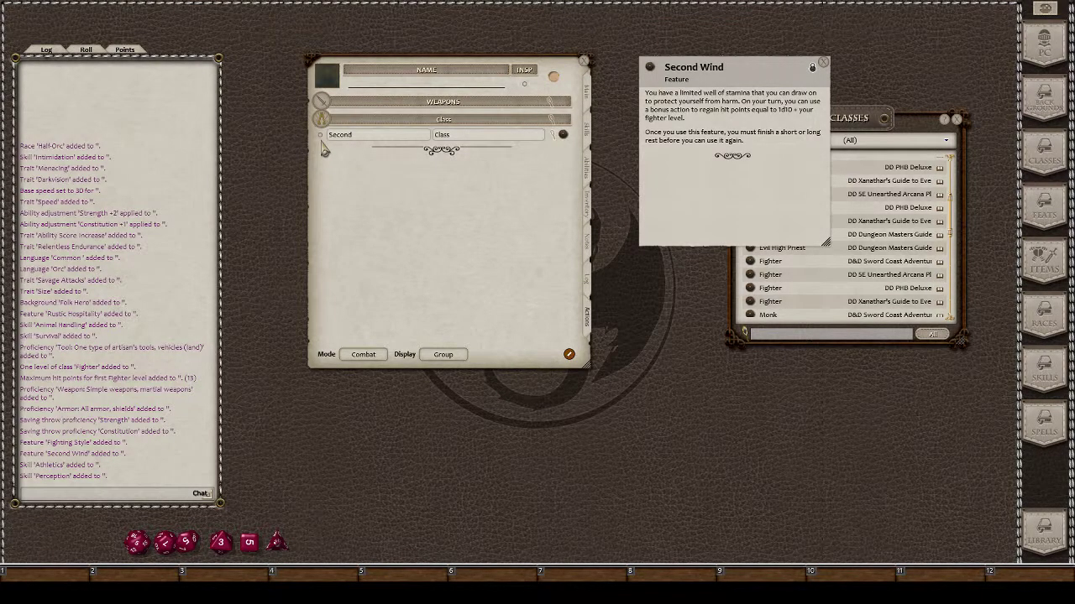
{"action": "left_click", "coordinate": [551, 138]}
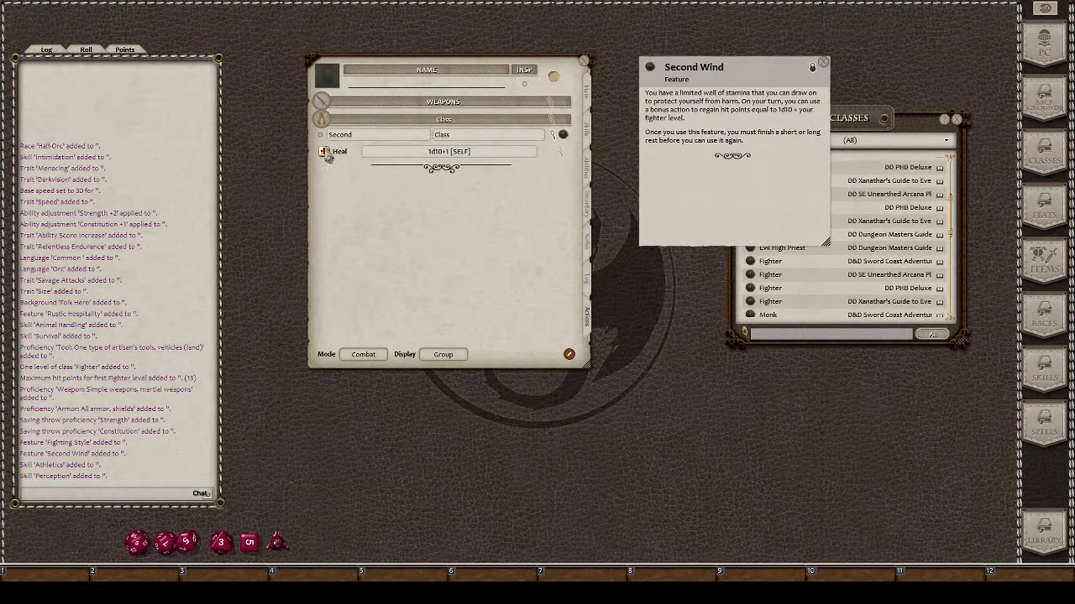
{"action": "left_click", "coordinate": [445, 353]}
{"action": "left_click", "coordinate": [444, 355]}
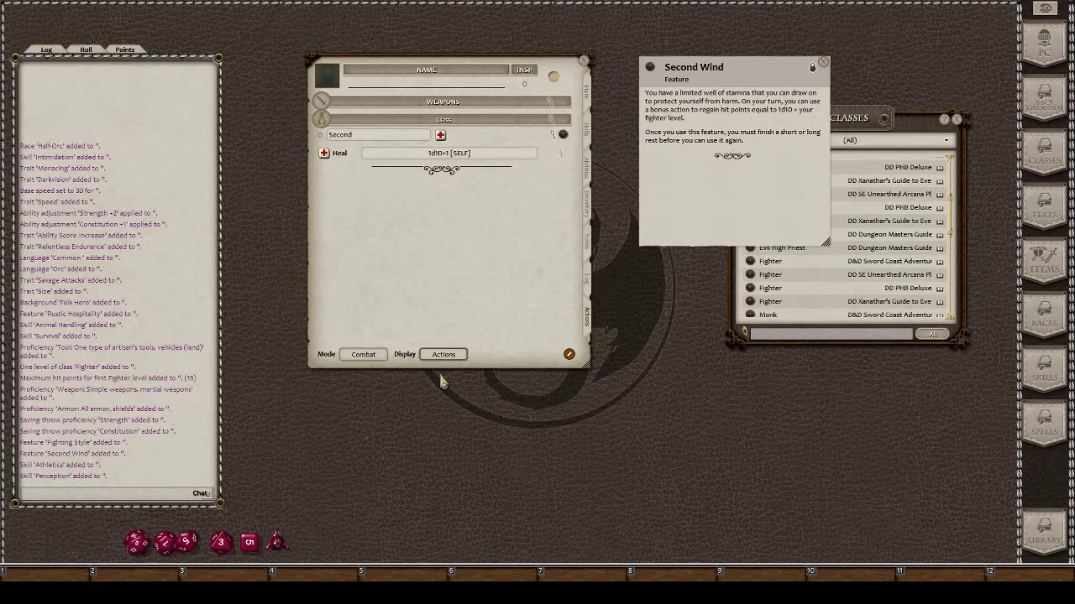
Collapse the Second power's heal details, roll its heal and mark its single use as spent
{"action": "left_click", "coordinate": [558, 151]}
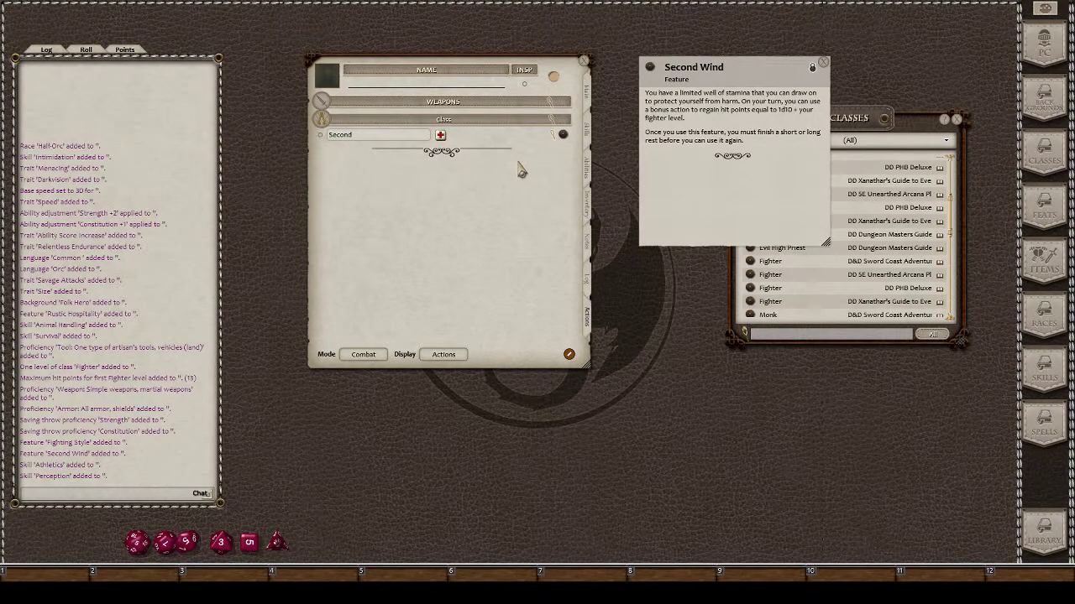
{"action": "double_click", "coordinate": [440, 136]}
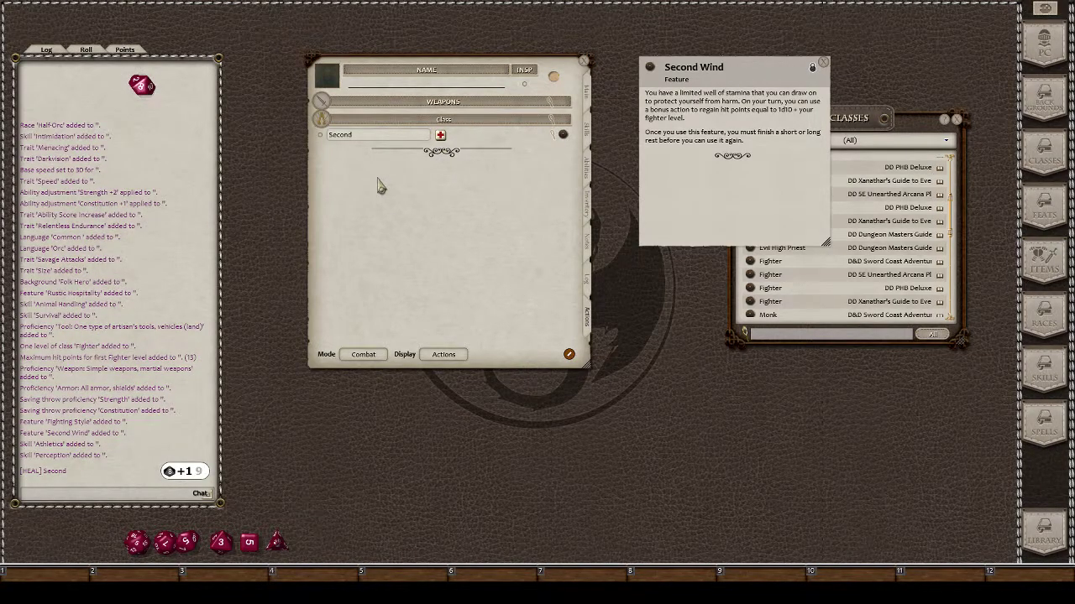
{"action": "left_click", "coordinate": [320, 135]}
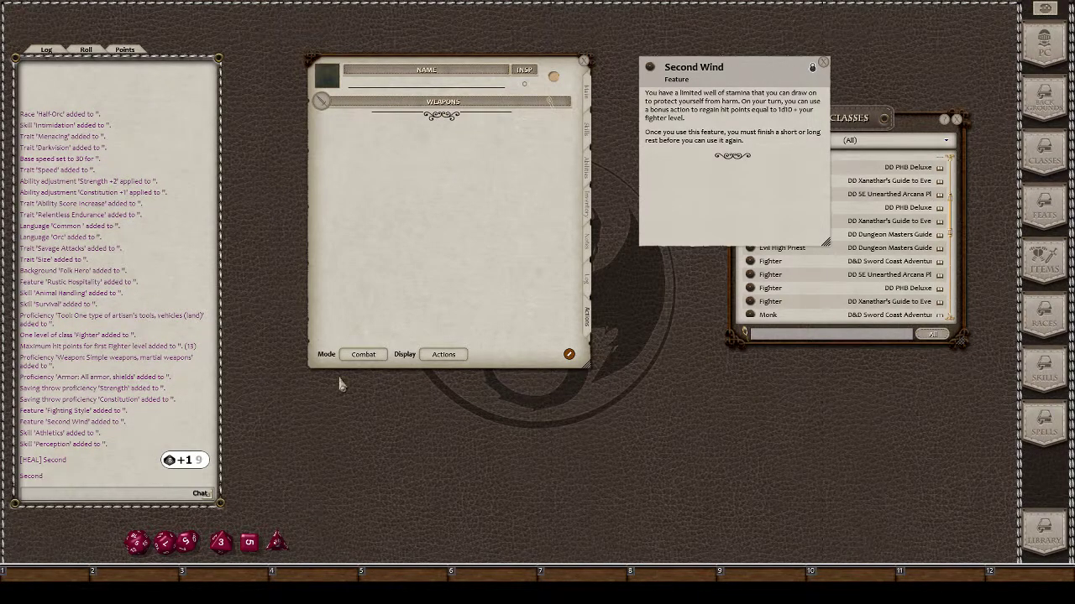
Switch the powers to Standard mode and close the Second Wind feature description
{"action": "left_click", "coordinate": [364, 354]}
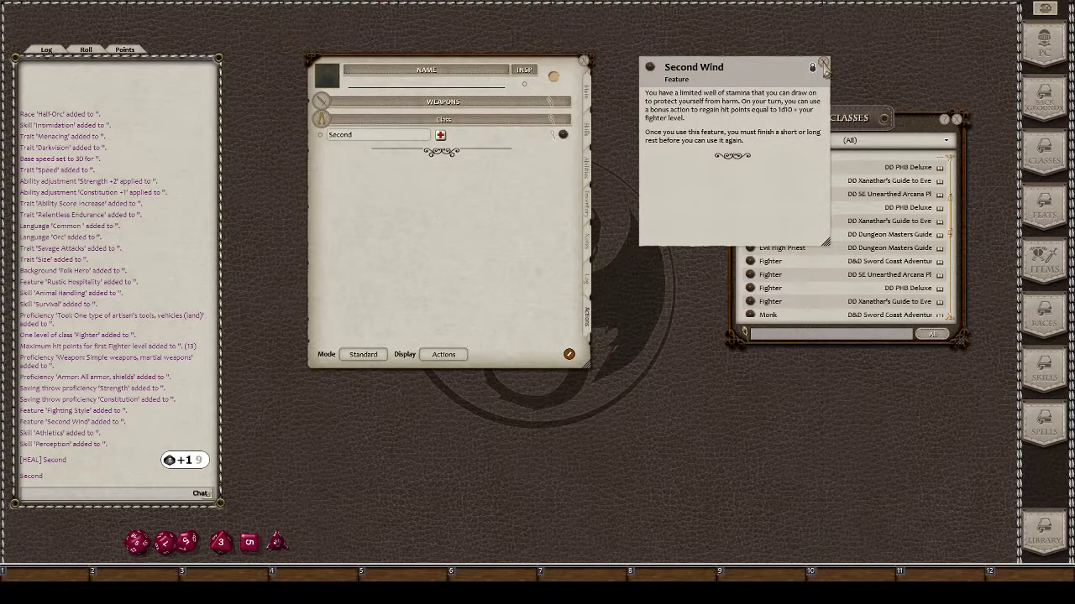
{"action": "left_click", "coordinate": [823, 64]}
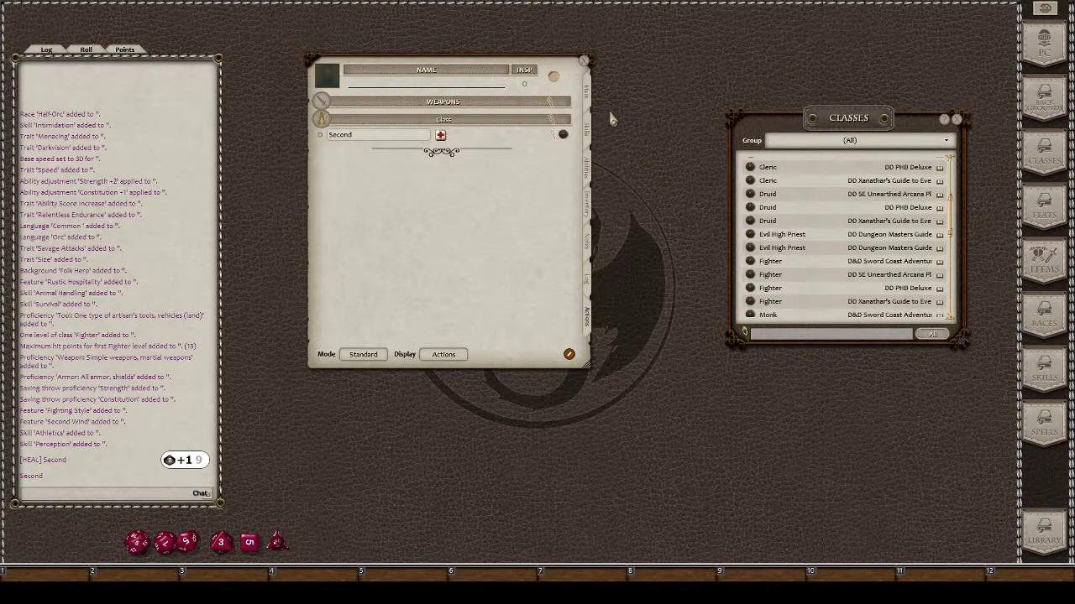
Open the Fighting Style feature description from the character's abilities and place it beside the sheet
{"action": "left_click", "coordinate": [592, 140]}
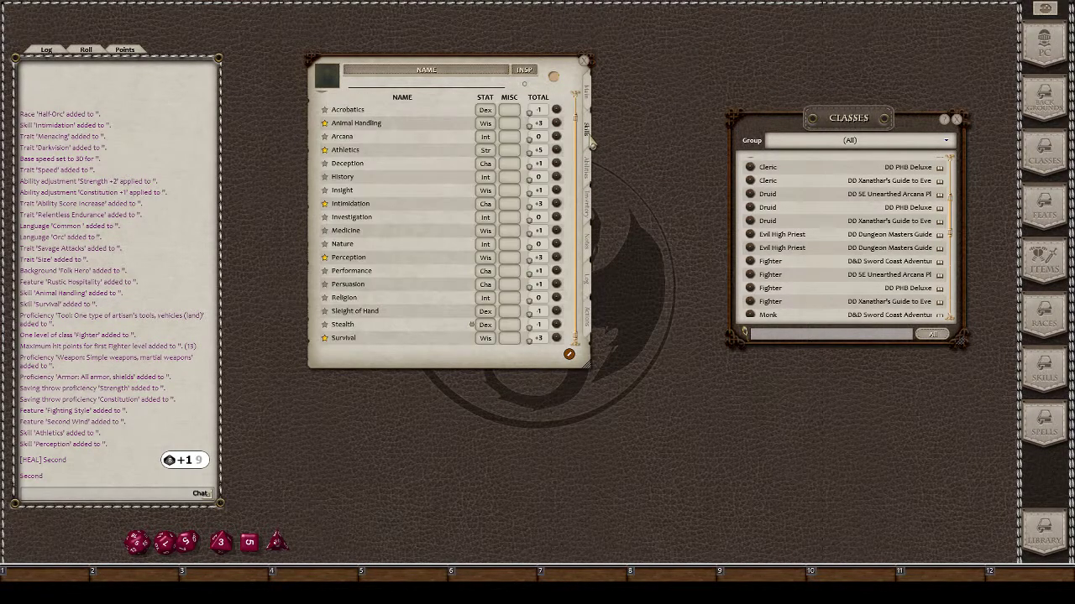
{"action": "left_click", "coordinate": [587, 94]}
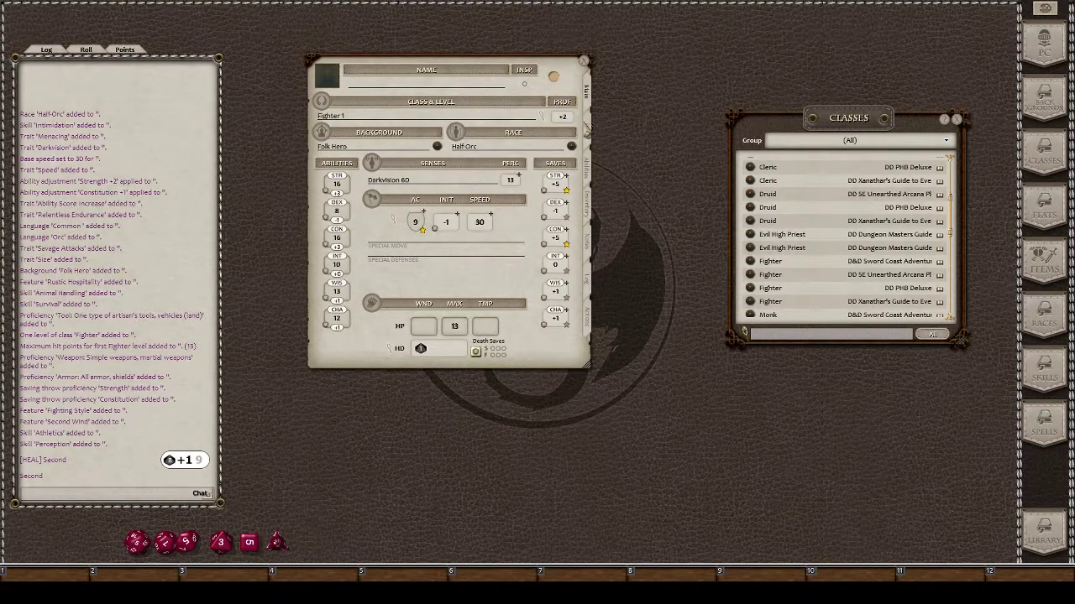
{"action": "left_click", "coordinate": [591, 172]}
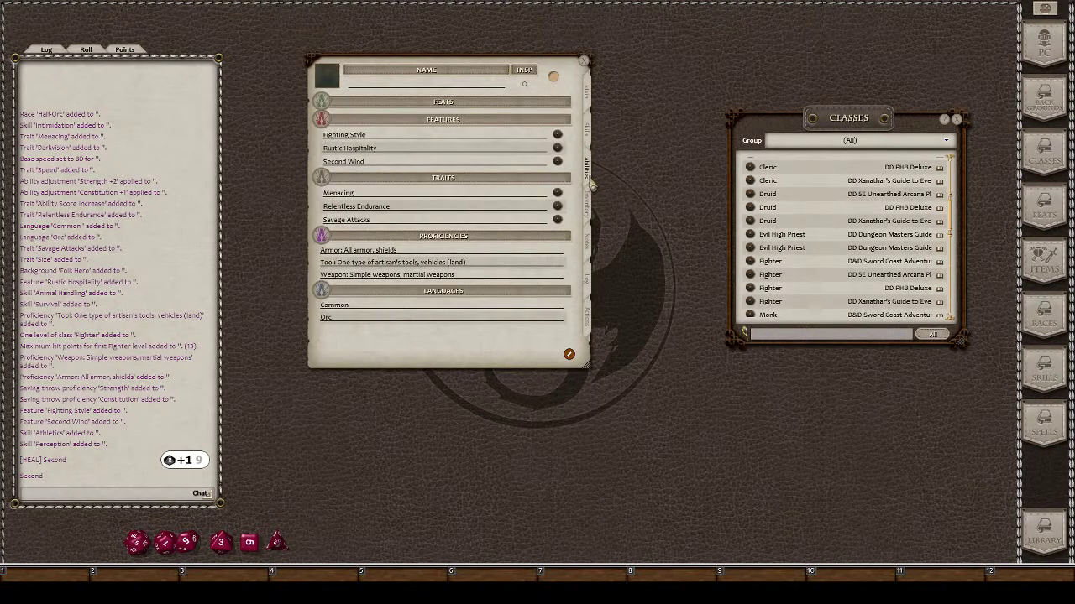
{"action": "left_click", "coordinate": [558, 134]}
{"action": "left_click_drag", "start_coordinate": [571, 224], "coordinate": [719, 109]}
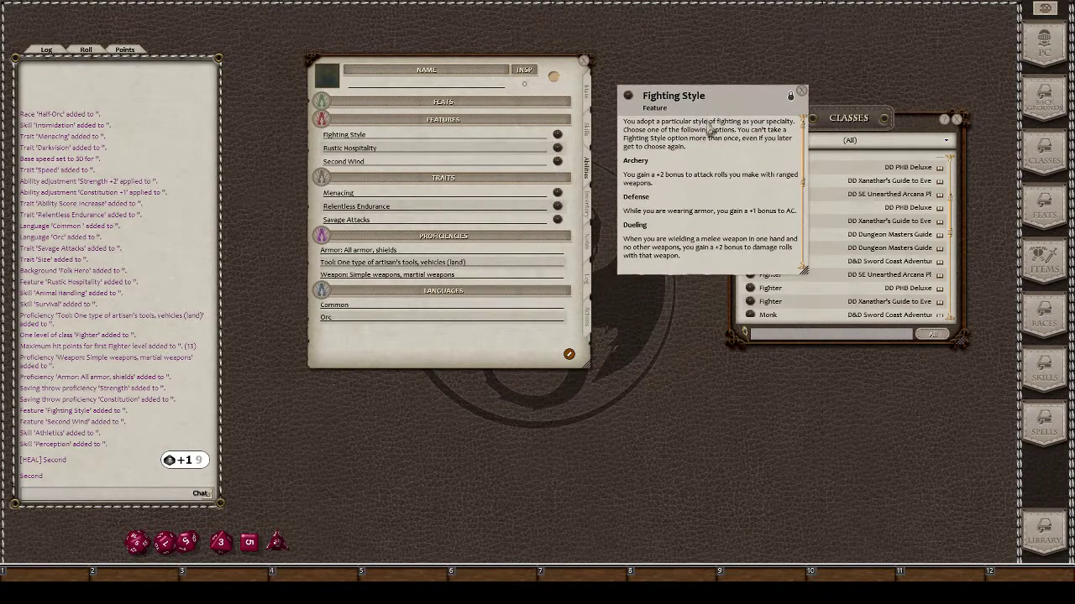
{"action": "left_click_drag", "start_coordinate": [617, 111], "coordinate": [648, 76]}
Open the Fighter class description from the class and level details, place it beside the sheet and close those details
{"action": "left_click", "coordinate": [586, 97]}
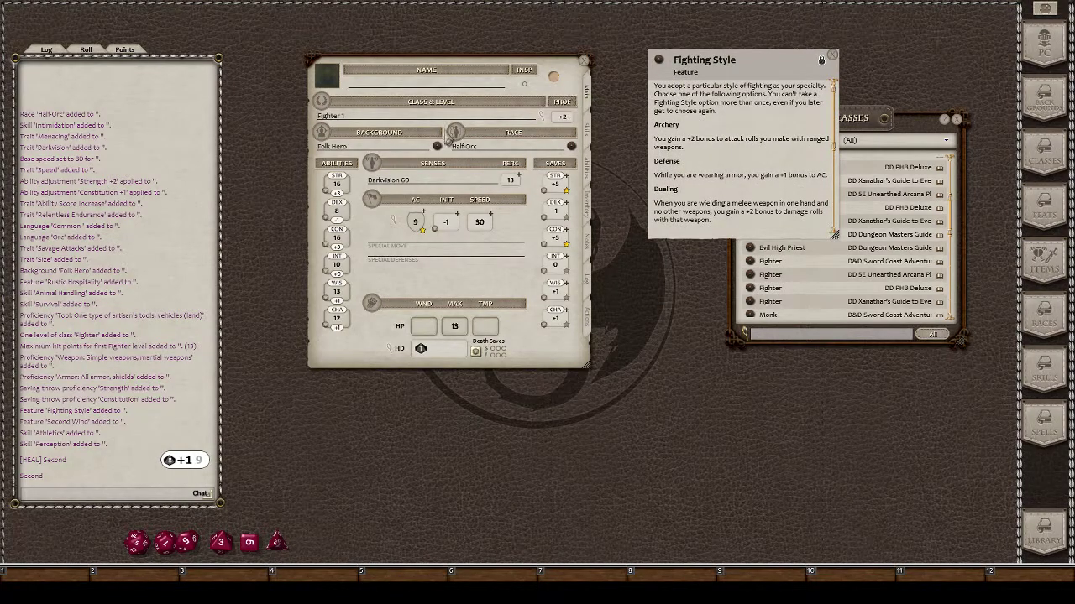
{"action": "left_click", "coordinate": [541, 118]}
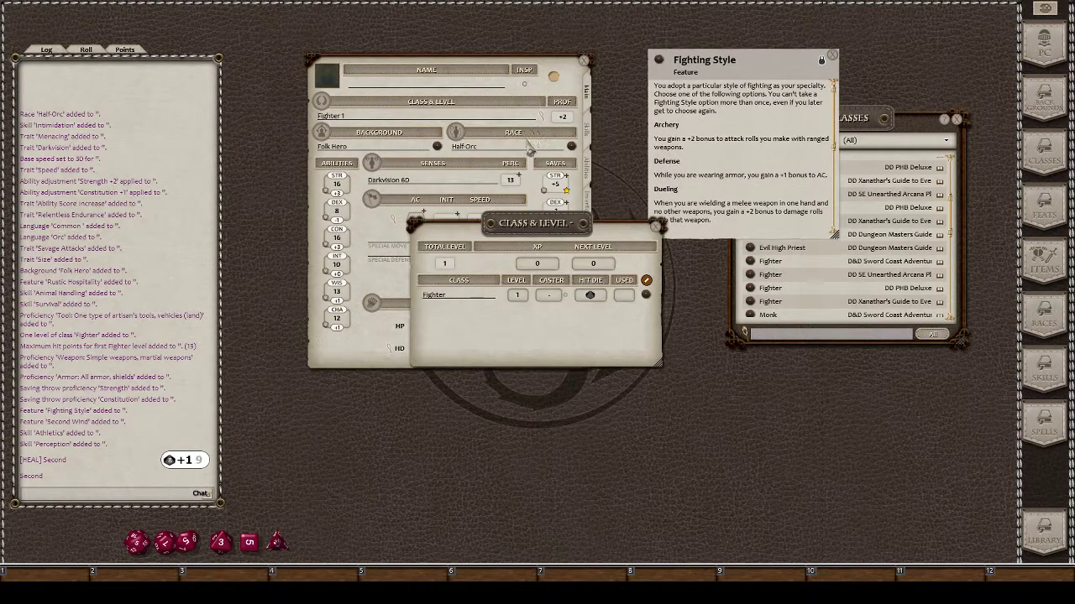
{"action": "left_click", "coordinate": [646, 294]}
{"action": "left_click_drag", "start_coordinate": [582, 229], "coordinate": [899, 203]}
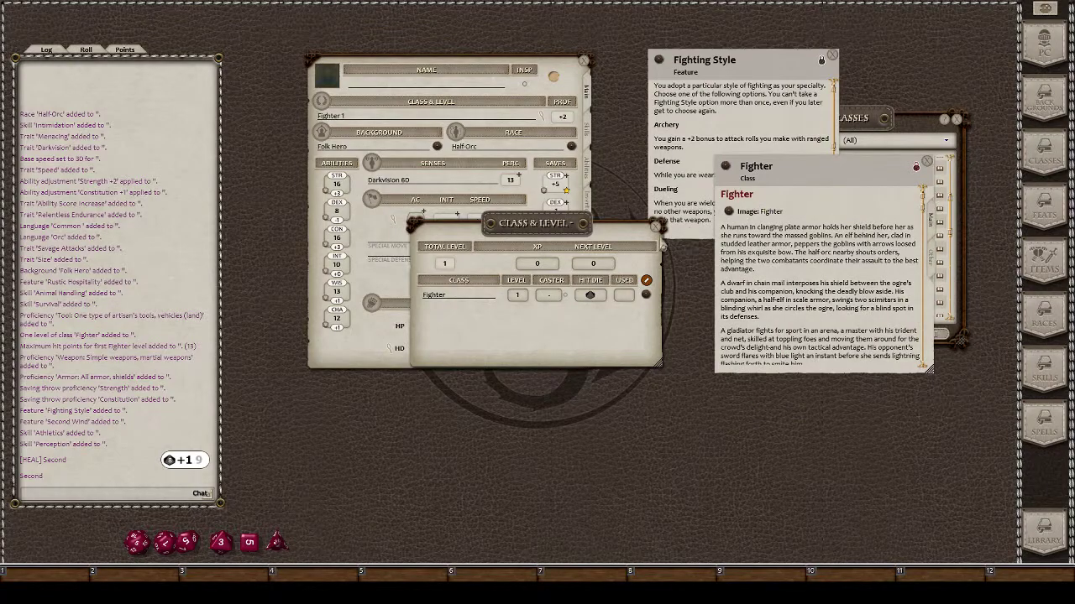
{"action": "left_click", "coordinate": [658, 227]}
Read the starting equipment options in the Fighter class description
{"action": "scroll", "coordinate": [823, 265], "scroll_direction": "down", "scroll_amount": 10}
{"action": "scroll", "coordinate": [829, 262], "scroll_direction": "down", "scroll_amount": 12}
{"action": "scroll", "coordinate": [829, 262], "scroll_direction": "down", "scroll_amount": 12}
{"action": "scroll", "coordinate": [829, 262], "scroll_direction": "down", "scroll_amount": 10}
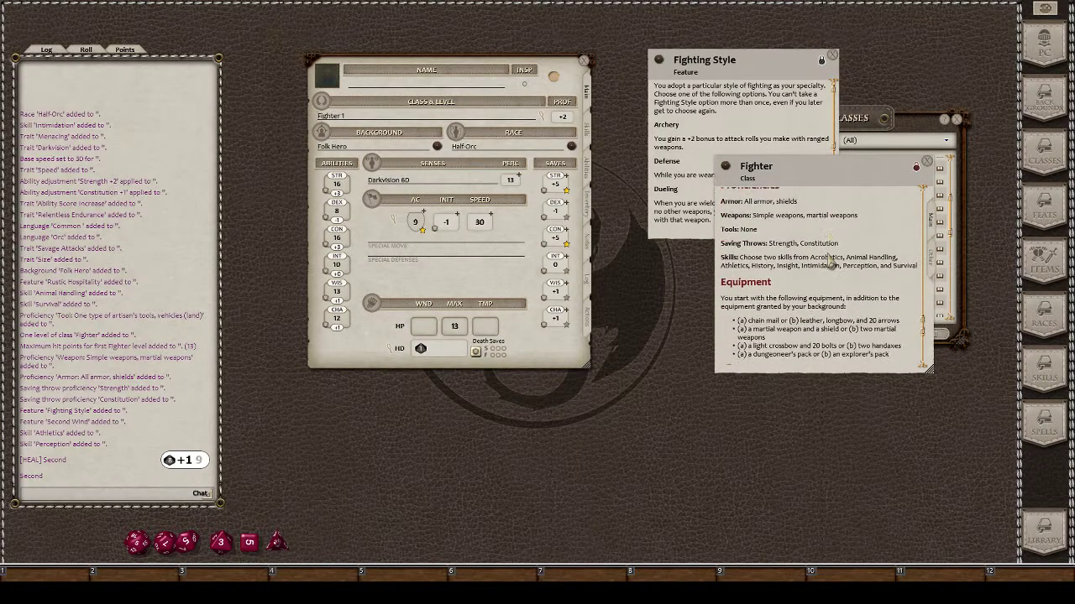
{"action": "scroll", "coordinate": [829, 262], "scroll_direction": "down", "scroll_amount": 5}
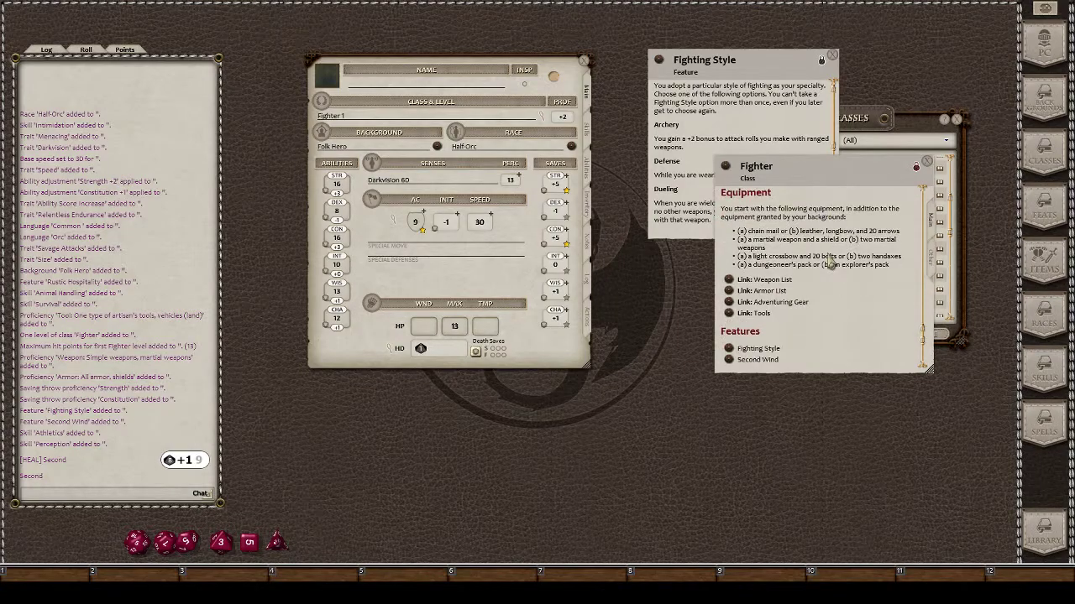
{"action": "left_click_drag", "start_coordinate": [831, 199], "coordinate": [872, 186]}
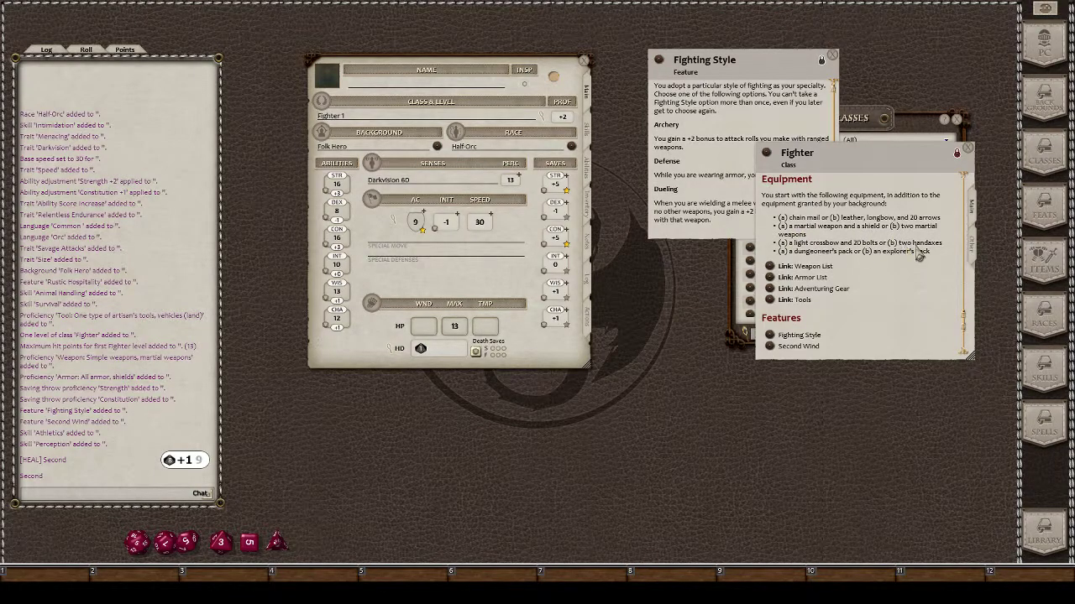
Open the Weapon List linked in the Fighter class description and arrange it beside the character sheet
{"action": "left_click", "coordinate": [1043, 278]}
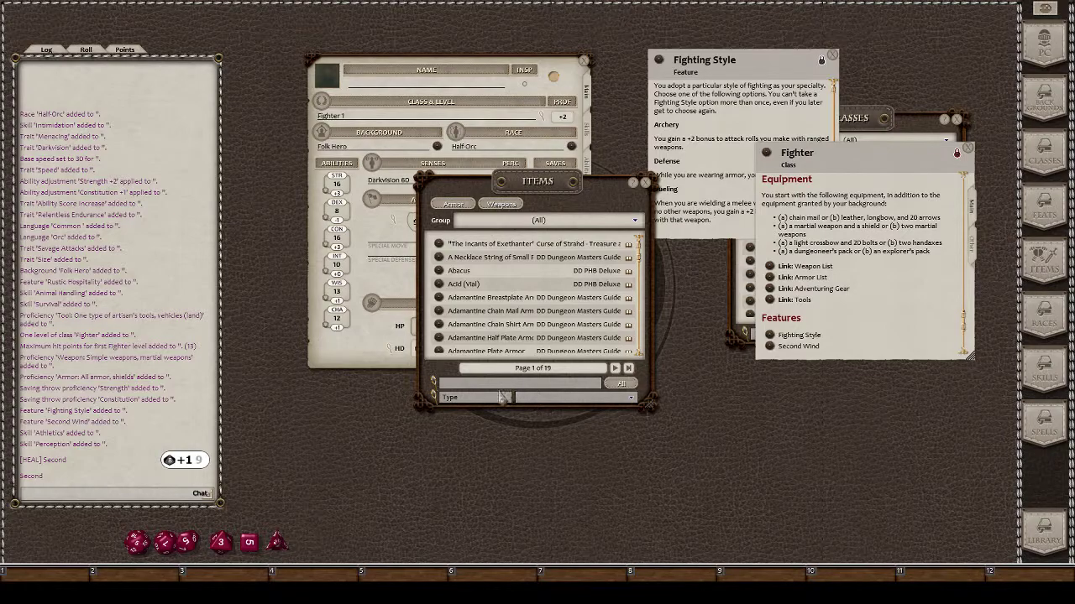
{"action": "left_click", "coordinate": [645, 183]}
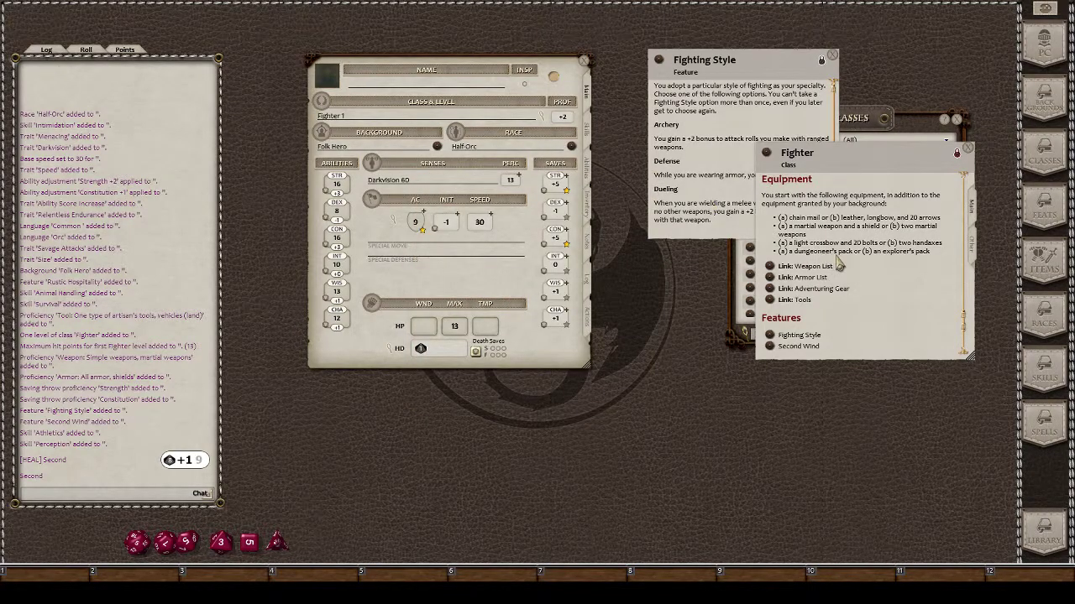
{"action": "left_click", "coordinate": [588, 314]}
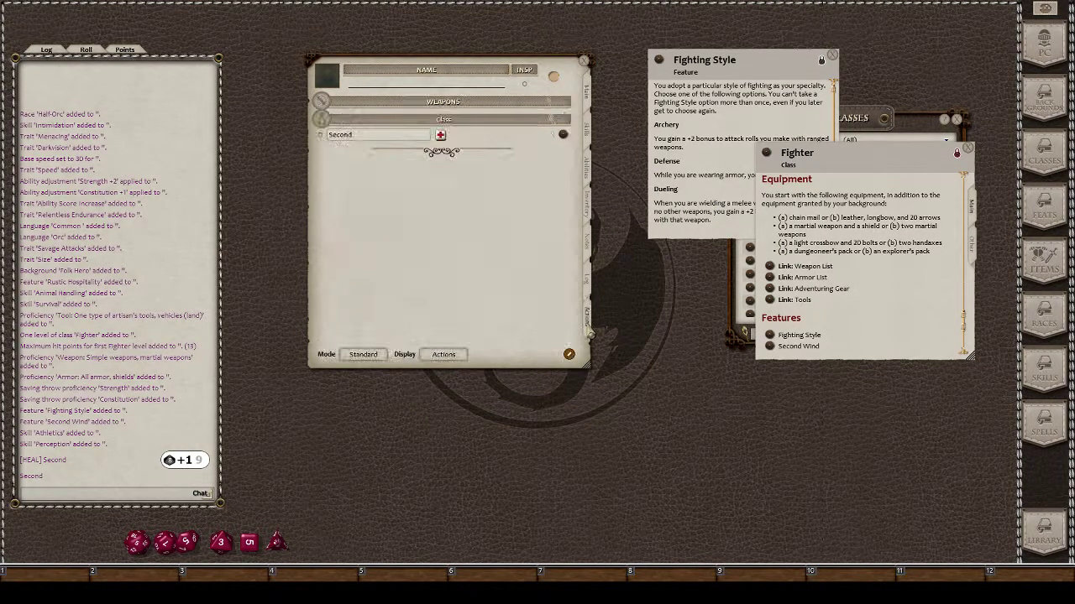
{"action": "left_click", "coordinate": [585, 215]}
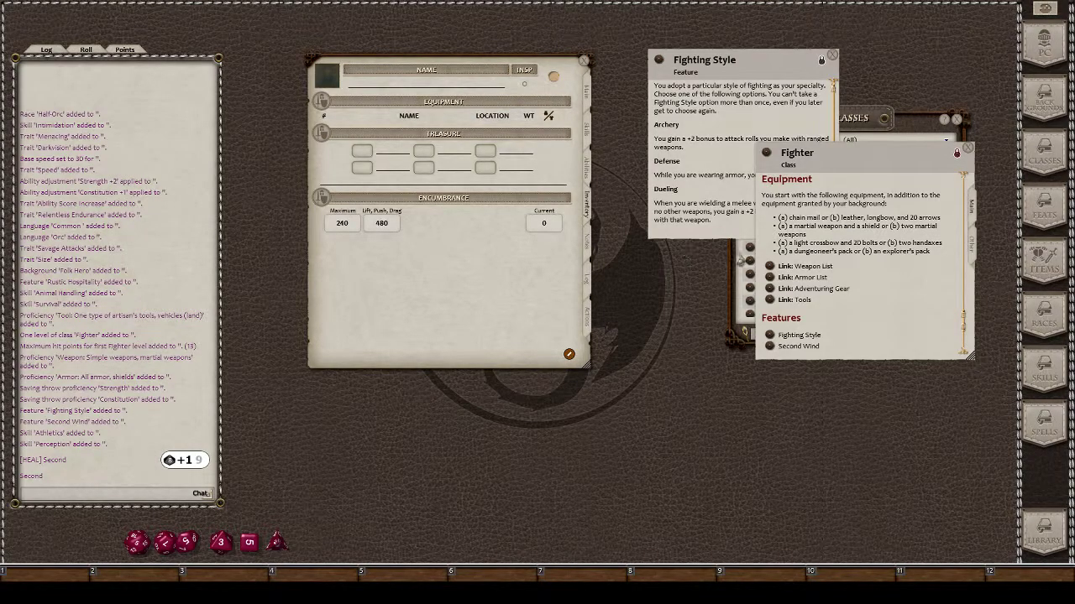
{"action": "left_click", "coordinate": [769, 270]}
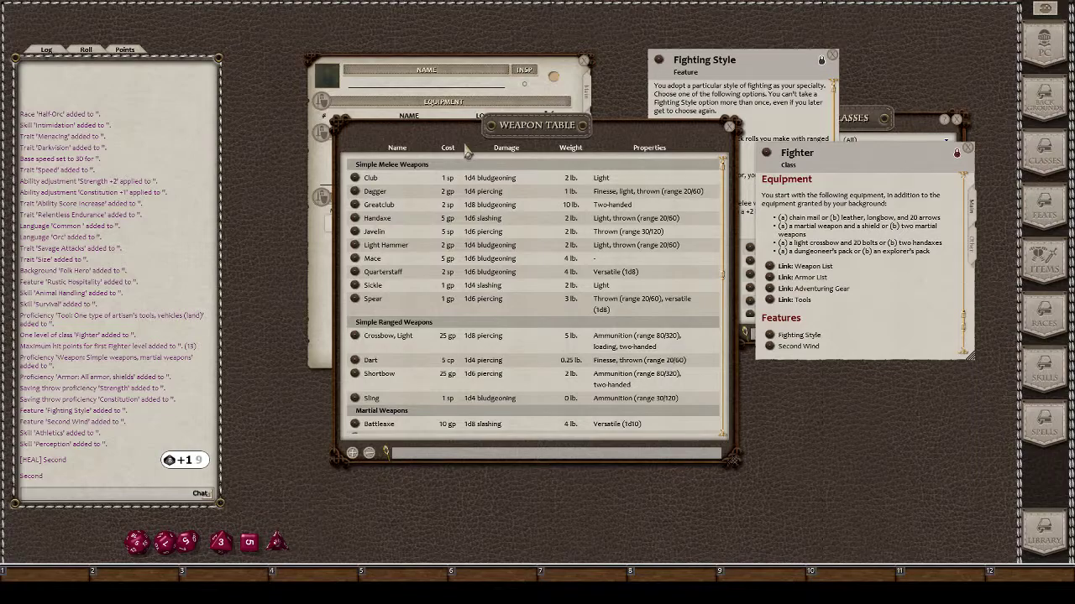
{"action": "left_click_drag", "start_coordinate": [465, 152], "coordinate": [714, 139]}
{"action": "left_click_drag", "start_coordinate": [489, 59], "coordinate": [423, 47]}
Add a Greataxe from the table's martial weapons to the character's inventory
{"action": "left_click", "coordinate": [518, 84]}
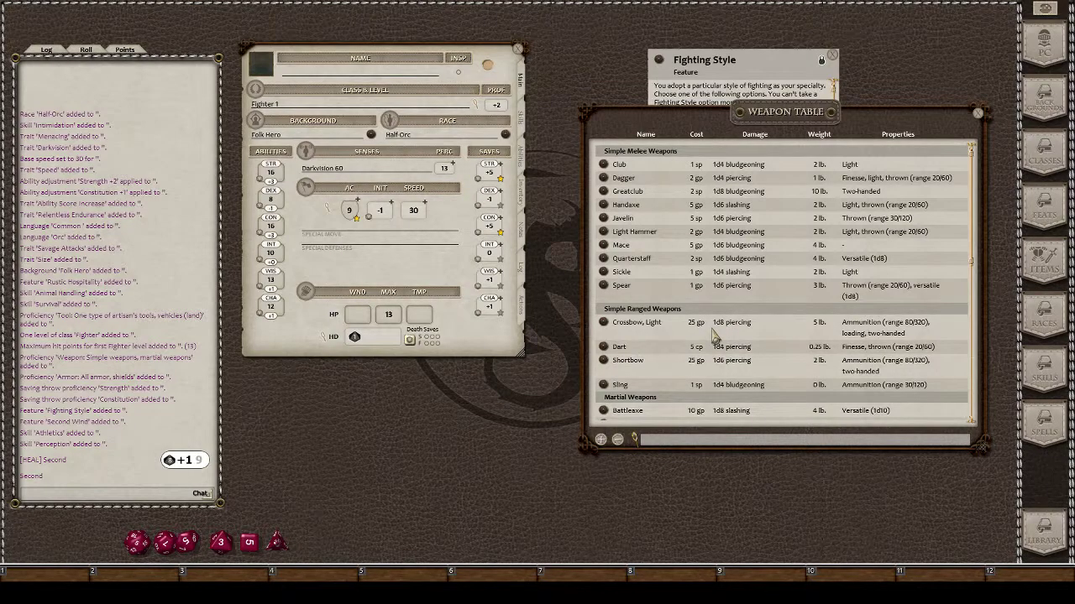
{"action": "scroll", "coordinate": [796, 232], "scroll_direction": "down", "scroll_amount": 4}
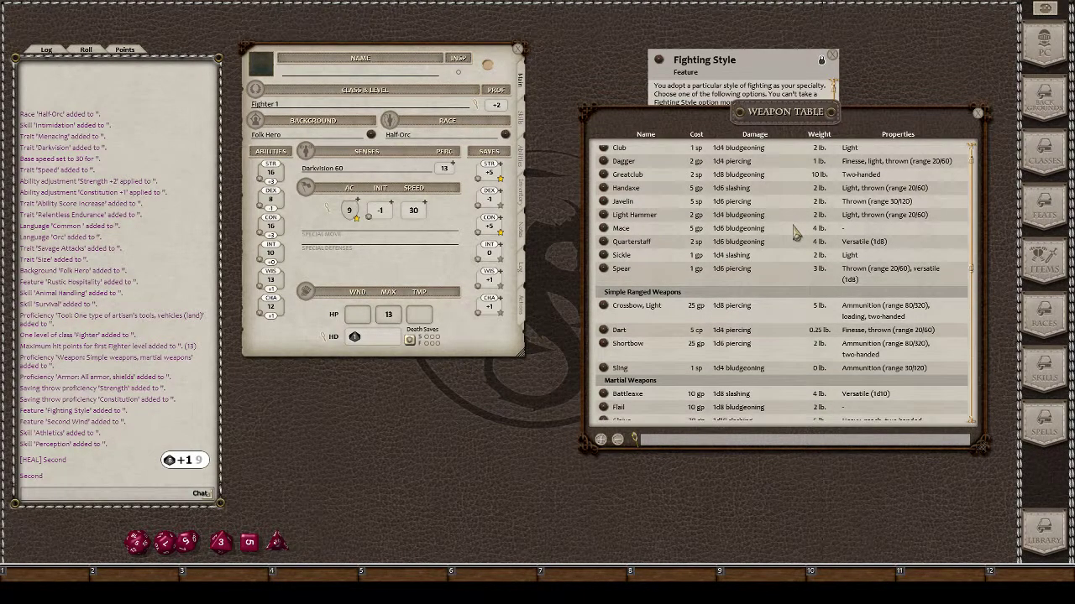
{"action": "scroll", "coordinate": [780, 249], "scroll_direction": "down", "scroll_amount": 1}
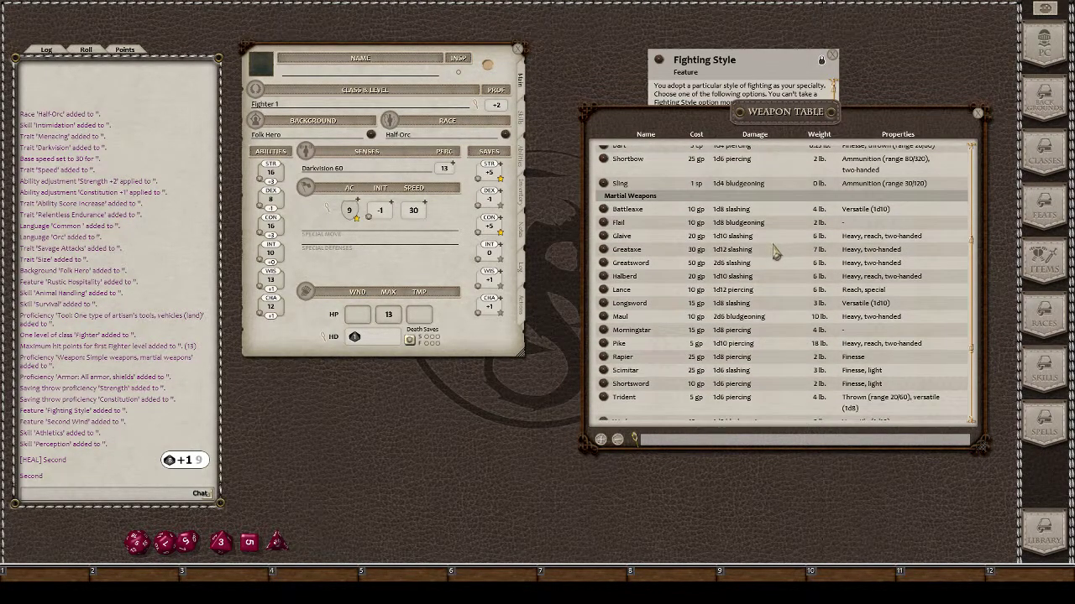
{"action": "left_click", "coordinate": [524, 202]}
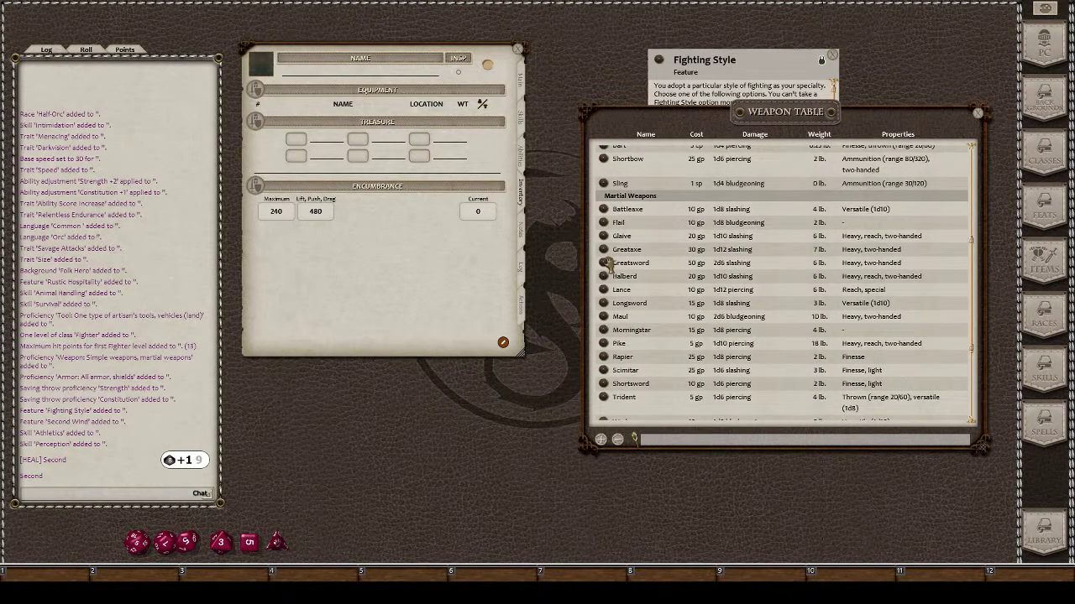
{"action": "left_click_drag", "start_coordinate": [605, 260], "coordinate": [466, 128]}
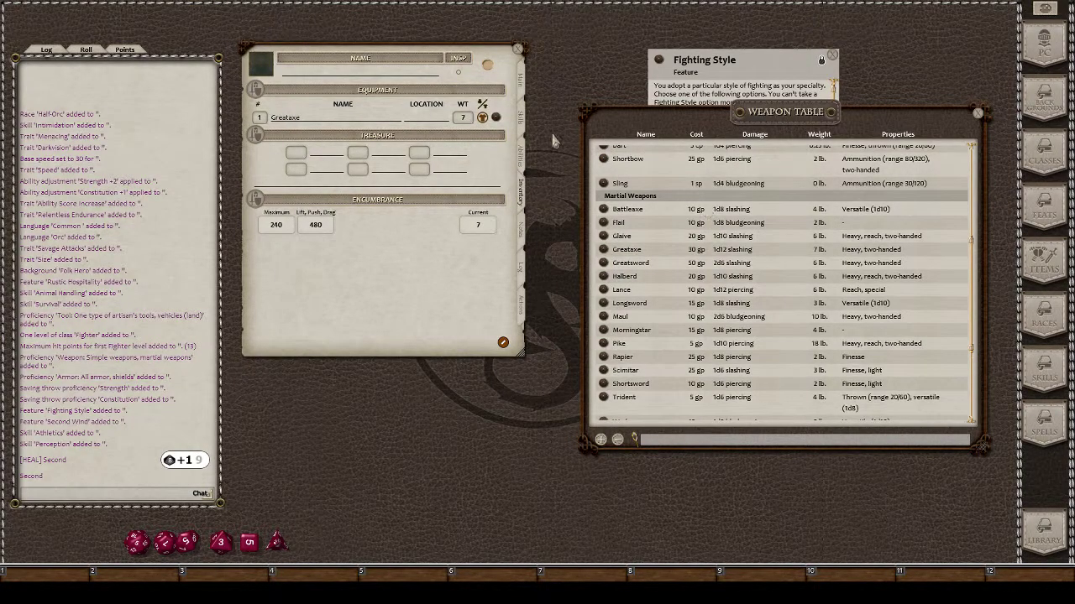
Roll the Greataxe's attack and damage from the character's actions
{"action": "left_click", "coordinate": [524, 314]}
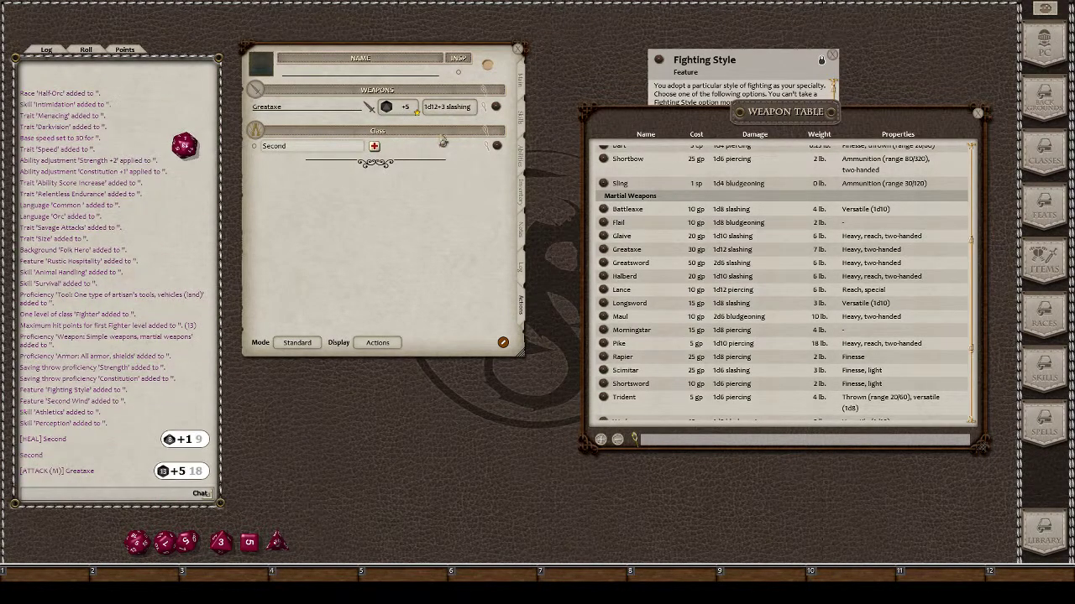
{"action": "left_click_drag", "start_coordinate": [447, 108], "coordinate": [159, 436]}
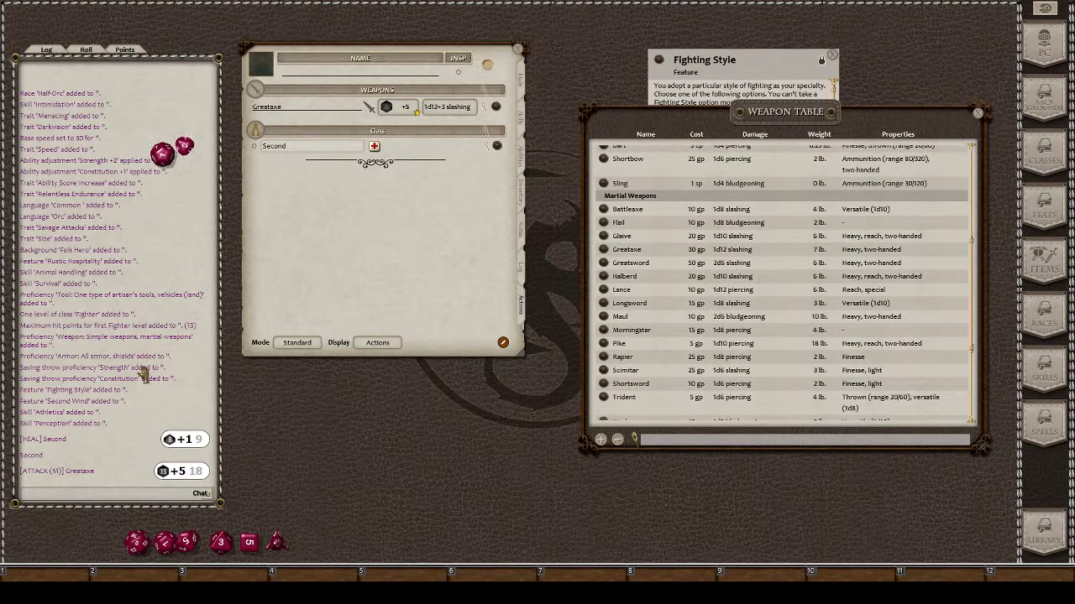
Bring the Fighting Style description to the front and read the Great Weapon Fighting option
{"action": "left_click", "coordinate": [719, 87]}
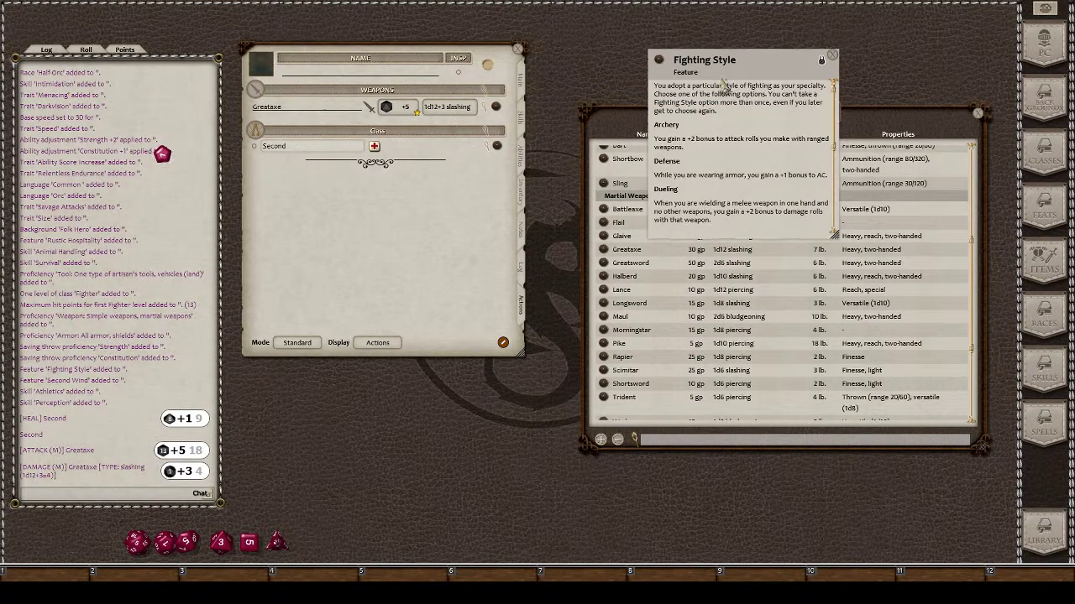
{"action": "scroll", "coordinate": [780, 175], "scroll_direction": "down", "scroll_amount": 2}
{"action": "scroll", "coordinate": [780, 175], "scroll_direction": "down", "scroll_amount": 3}
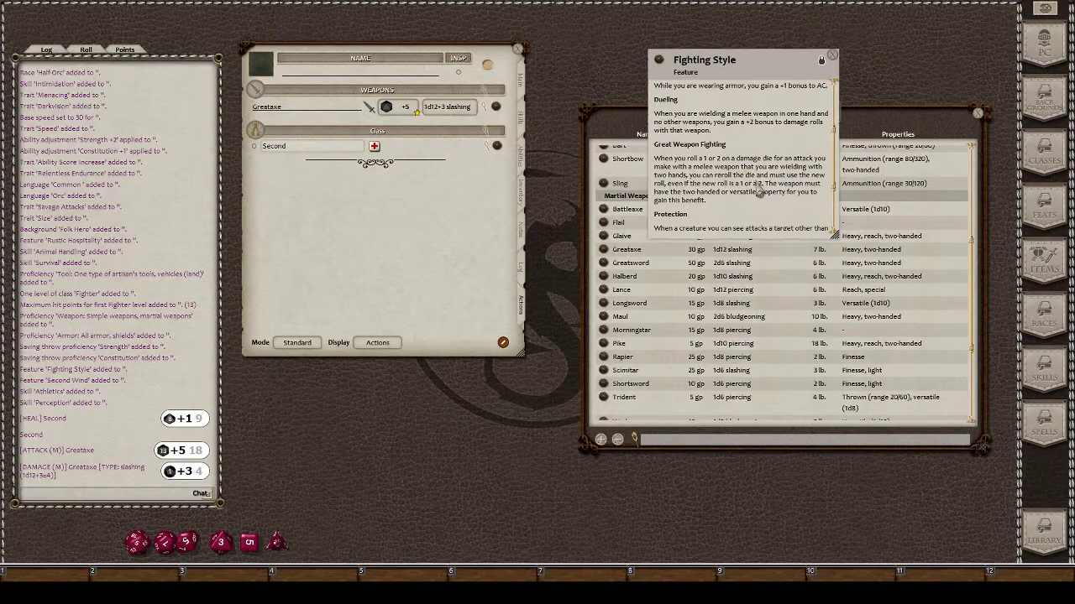
Append ", Reroll 2" to the Greataxe's properties and close its weapon details
{"action": "left_click", "coordinate": [494, 108]}
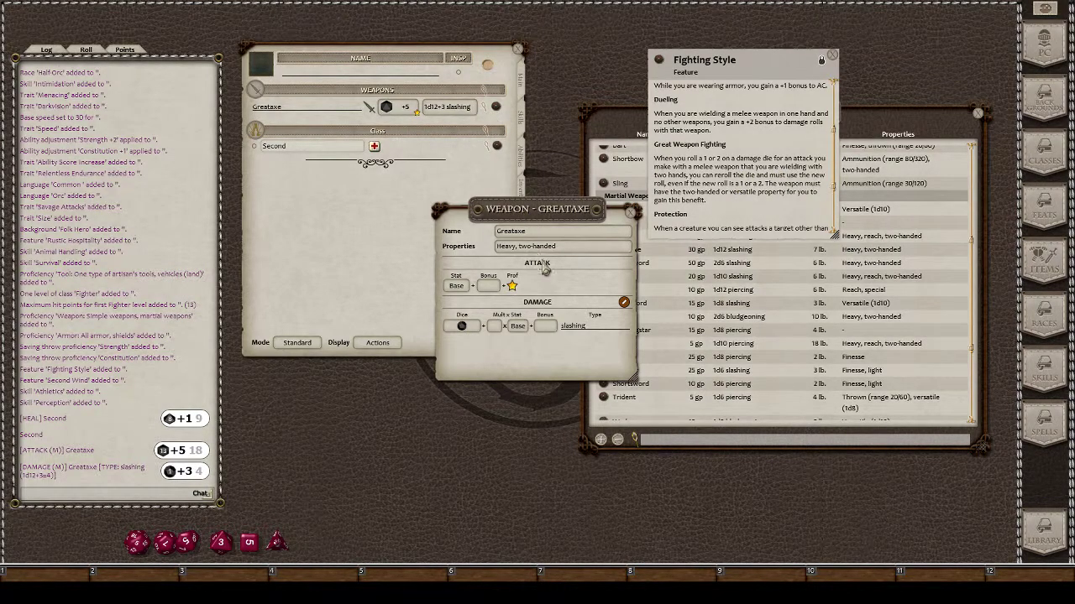
{"action": "left_click", "coordinate": [579, 258]}
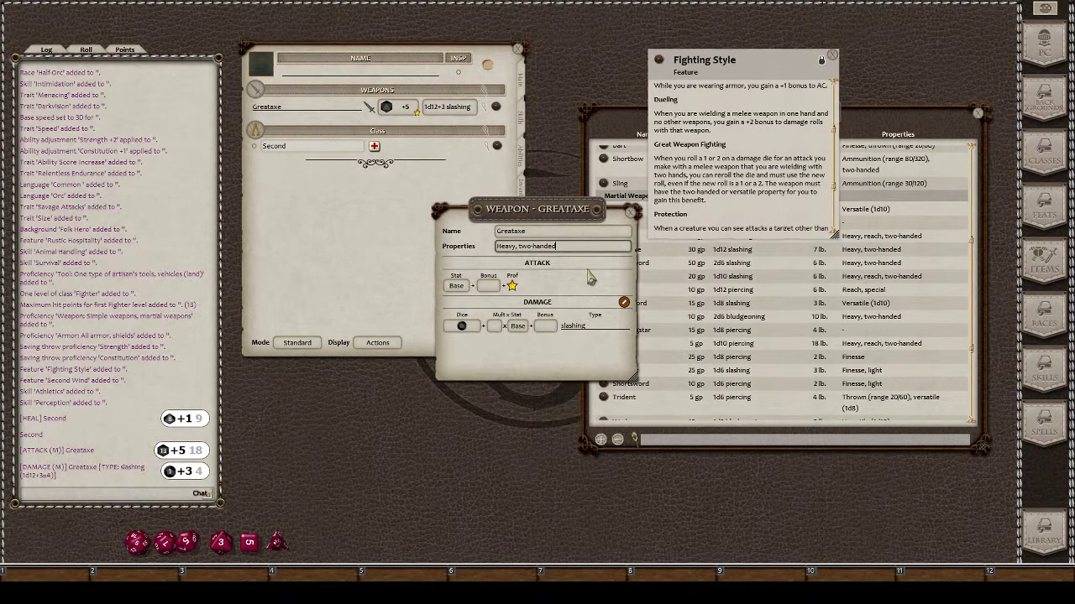
{"action": "type", "text": ", Reroll 2"}
{"action": "left_click", "coordinate": [631, 214]}
Roll the Greataxe's damage repeatedly to test the reroll, including a 4d12 roll and a critical hit
{"action": "left_click_drag", "start_coordinate": [448, 107], "coordinate": [412, 189]}
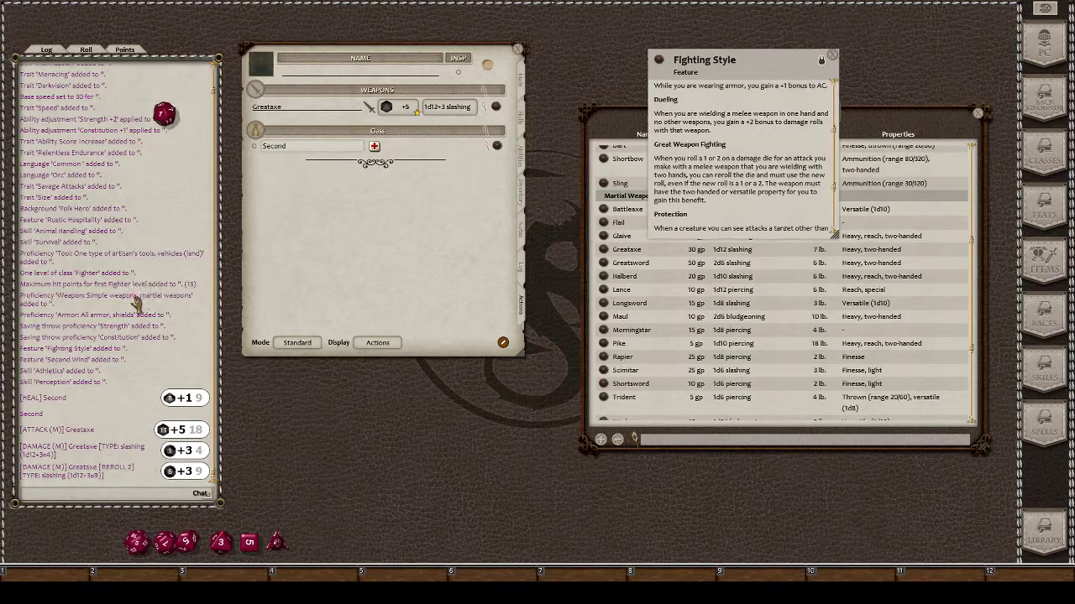
{"action": "double_click", "coordinate": [447, 107]}
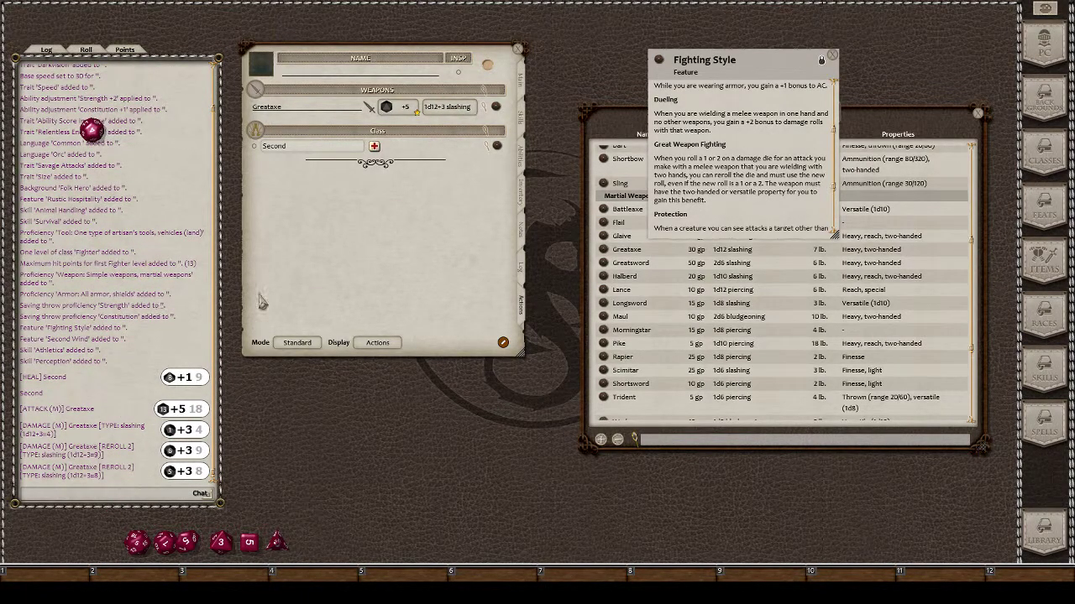
{"action": "left_click_drag", "start_coordinate": [447, 112], "coordinate": [188, 395]}
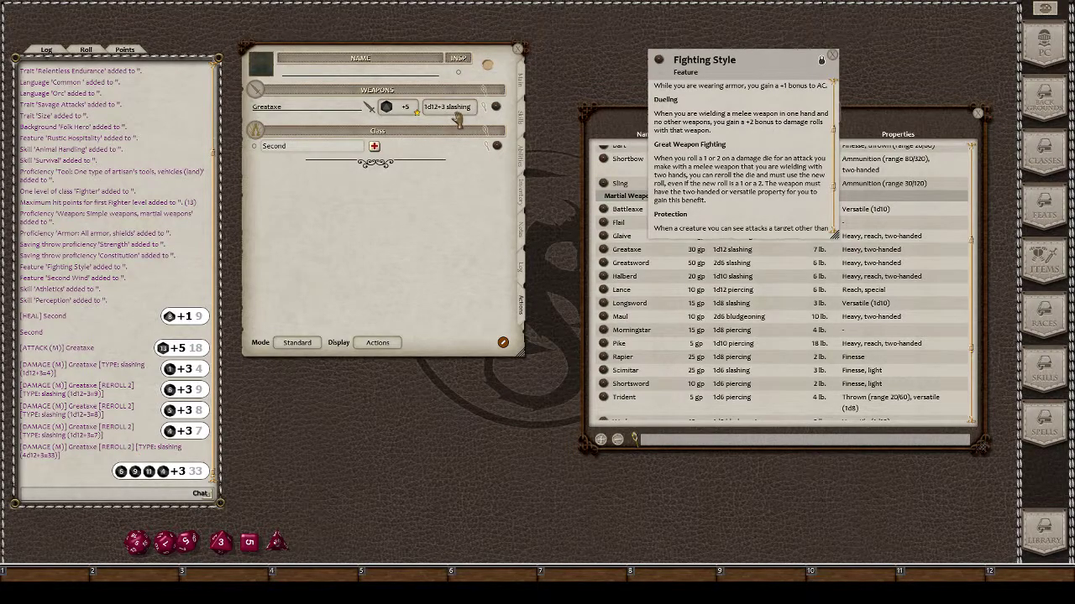
{"action": "left_click_drag", "start_coordinate": [445, 108], "coordinate": [99, 439]}
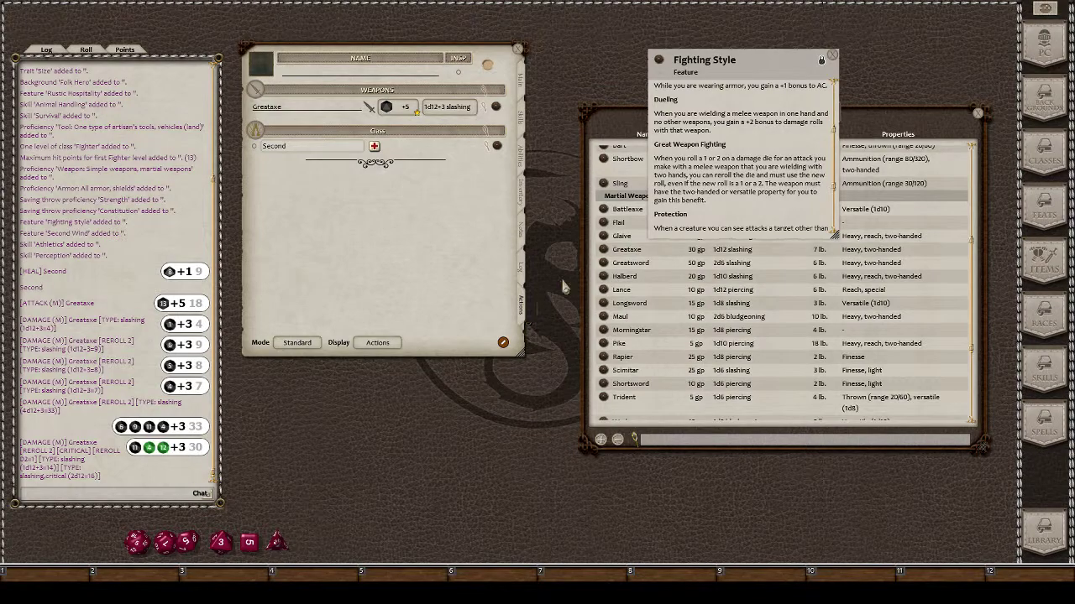
Read the Protection and Two-Weapon Fighting options of the Fighting Style feature and return to Dueling and Great Weapon Fighting
{"action": "scroll", "coordinate": [741, 146], "scroll_direction": "down", "scroll_amount": 1}
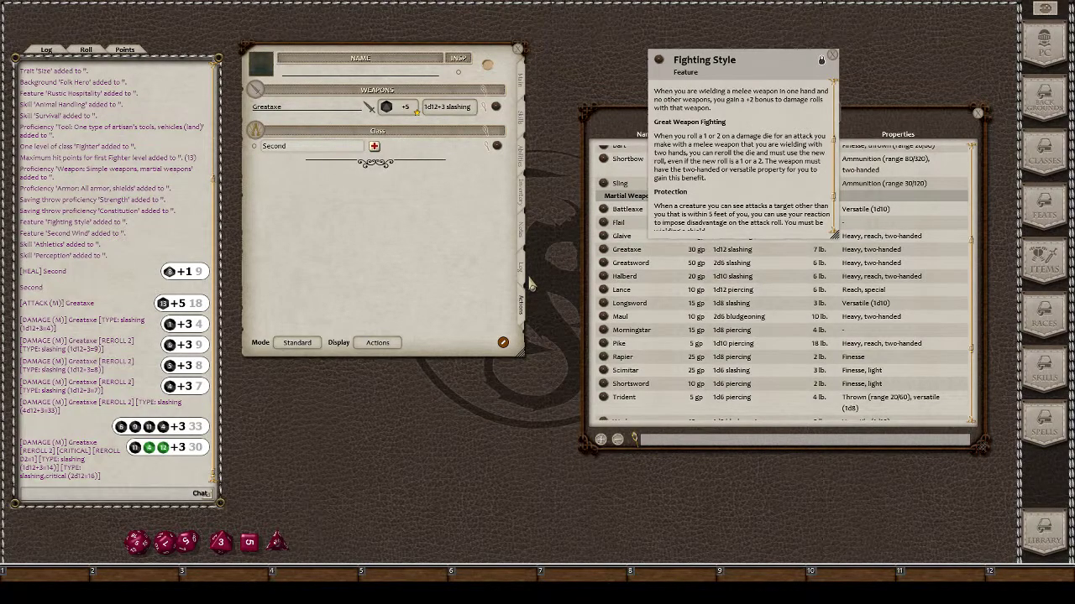
{"action": "scroll", "coordinate": [720, 211], "scroll_direction": "down", "scroll_amount": 3}
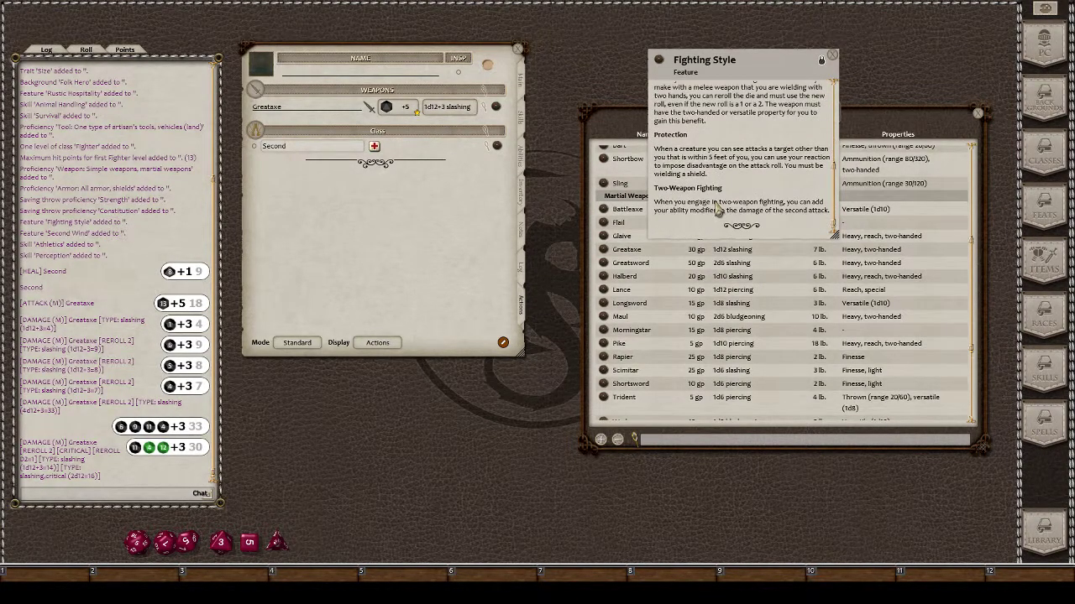
{"action": "scroll", "coordinate": [750, 232], "scroll_direction": "up", "scroll_amount": 3}
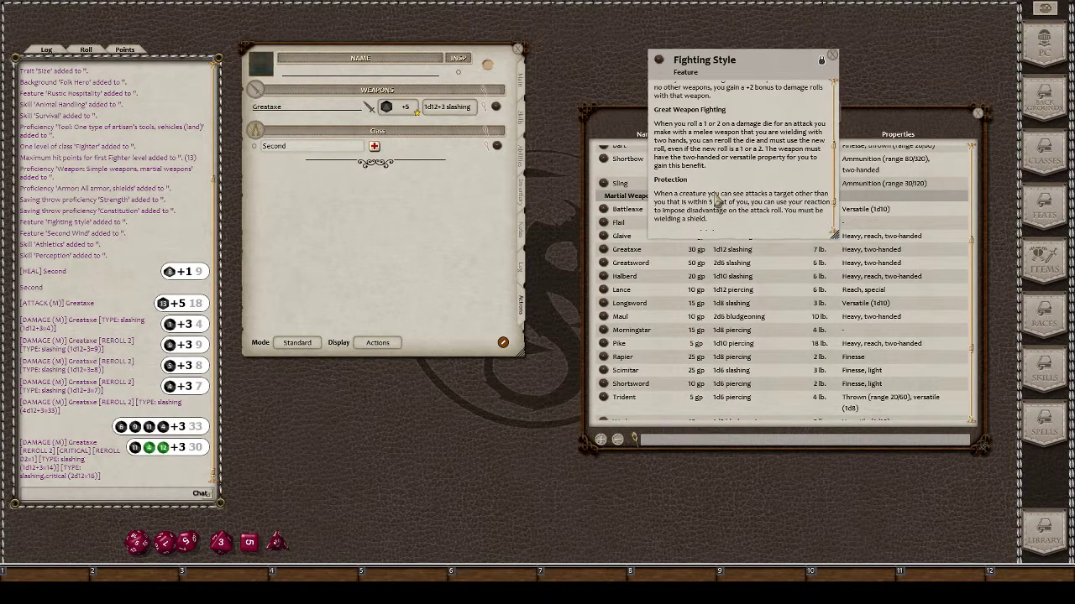
{"action": "scroll", "coordinate": [701, 186], "scroll_direction": "up", "scroll_amount": 2}
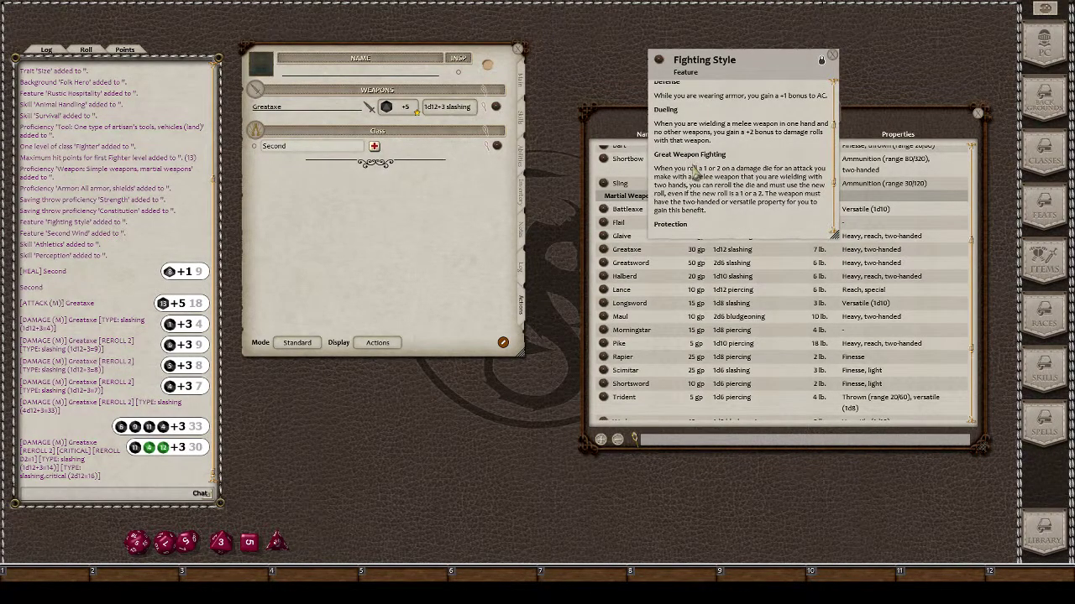
{"action": "scroll", "coordinate": [697, 172], "scroll_direction": "down", "scroll_amount": 1}
Try a damage bonus of 2 in the Greataxe's weapon details, matching the Dueling option
{"action": "left_click", "coordinate": [483, 116]}
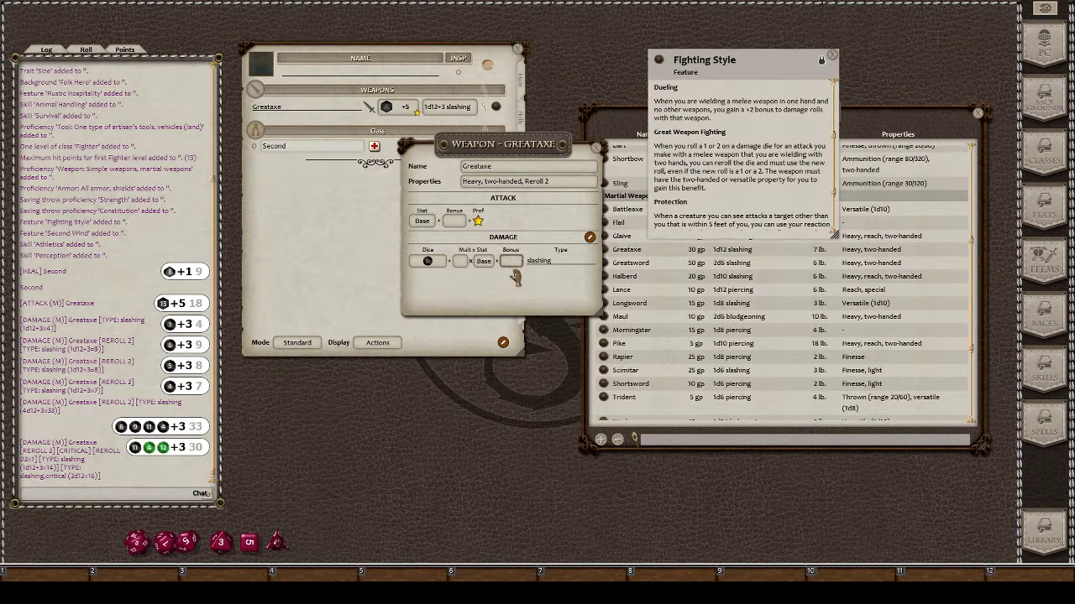
{"action": "type", "text": "2"}
{"action": "left_click_drag", "start_coordinate": [503, 152], "coordinate": [527, 159]}
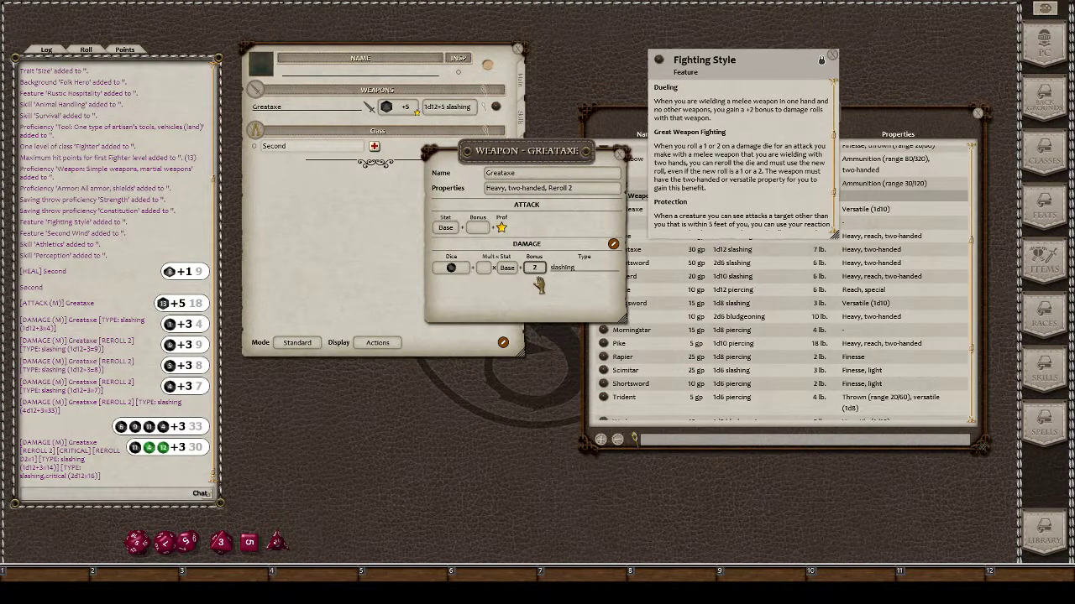
{"action": "key", "text": "BackSpace"}
{"action": "left_click", "coordinate": [620, 152]}
Try a miscellaneous armor bonus of 1 in the character's combat calculation, matching the Defense option
{"action": "scroll", "coordinate": [676, 156], "scroll_direction": "up", "scroll_amount": 2}
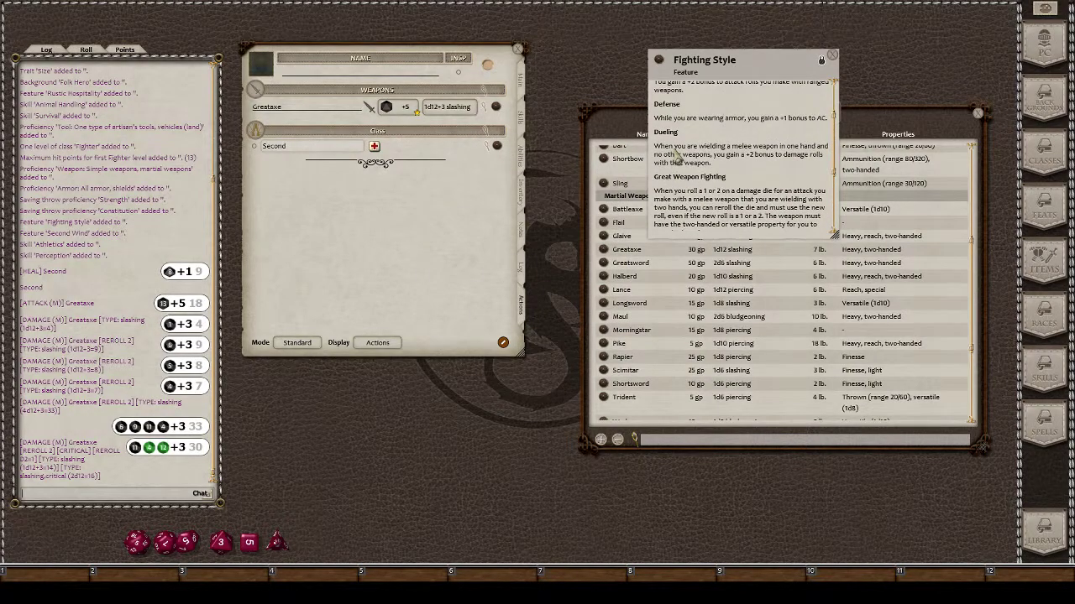
{"action": "left_click", "coordinate": [521, 83]}
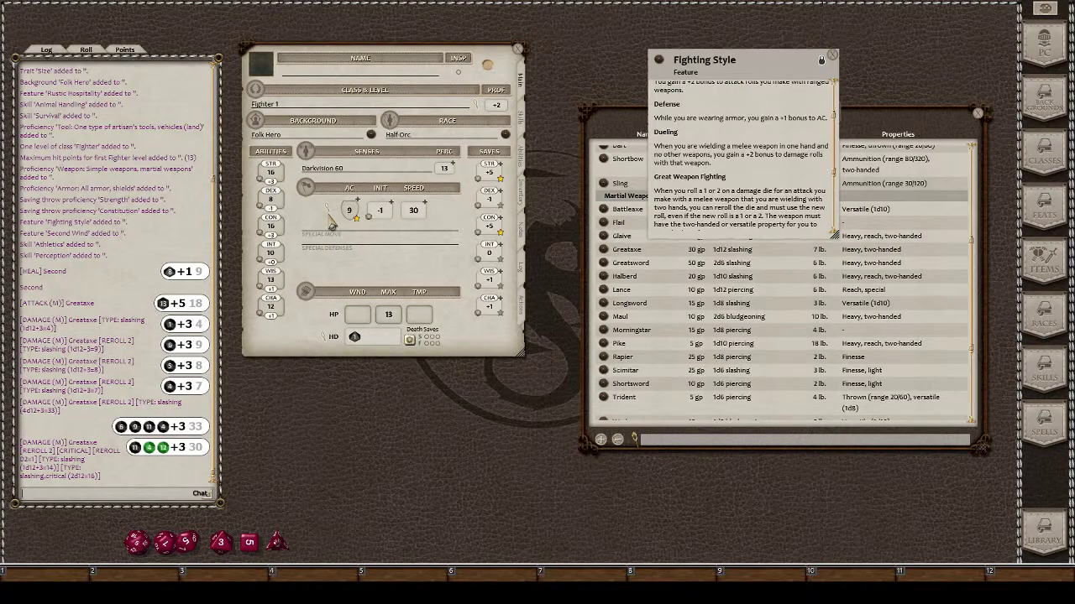
{"action": "left_click", "coordinate": [332, 221]}
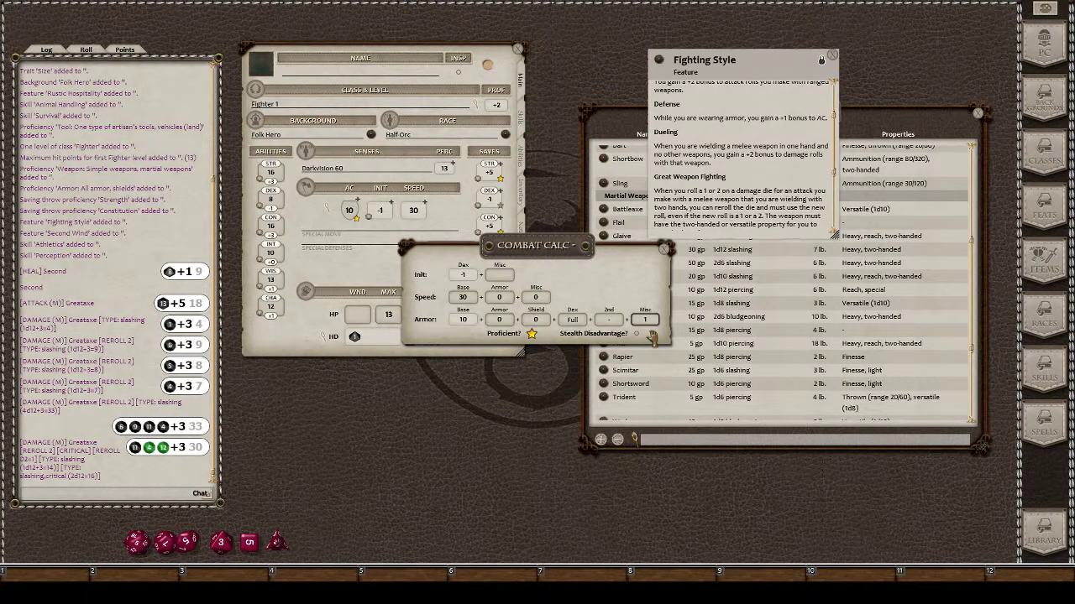
{"action": "left_click", "coordinate": [665, 249]}
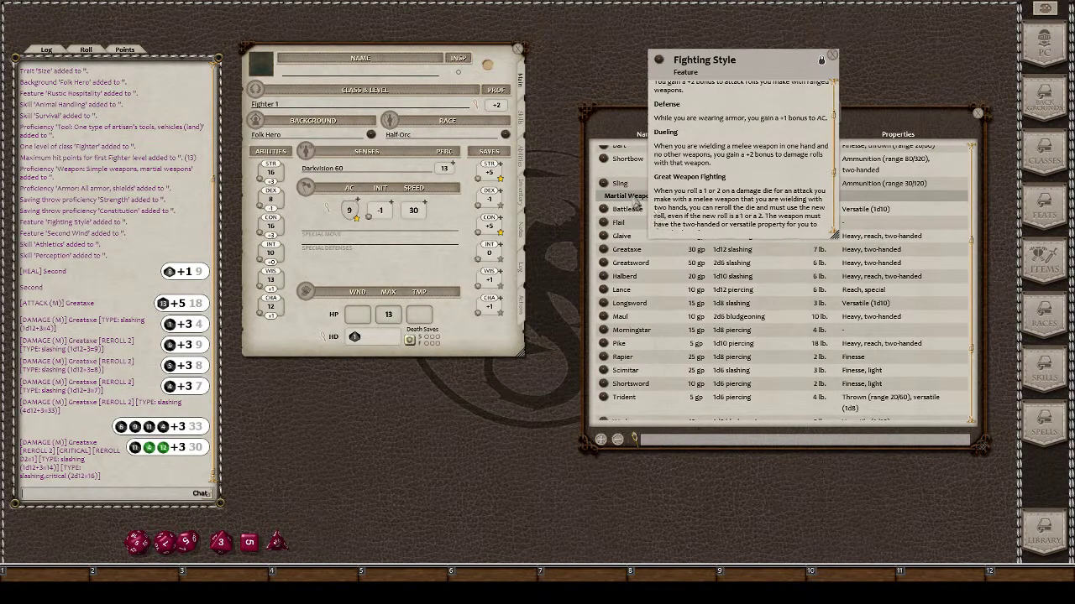
Try an attack bonus of 2 in the Greataxe's weapon details, matching the Archery option
{"action": "scroll", "coordinate": [681, 143], "scroll_direction": "up", "scroll_amount": 1}
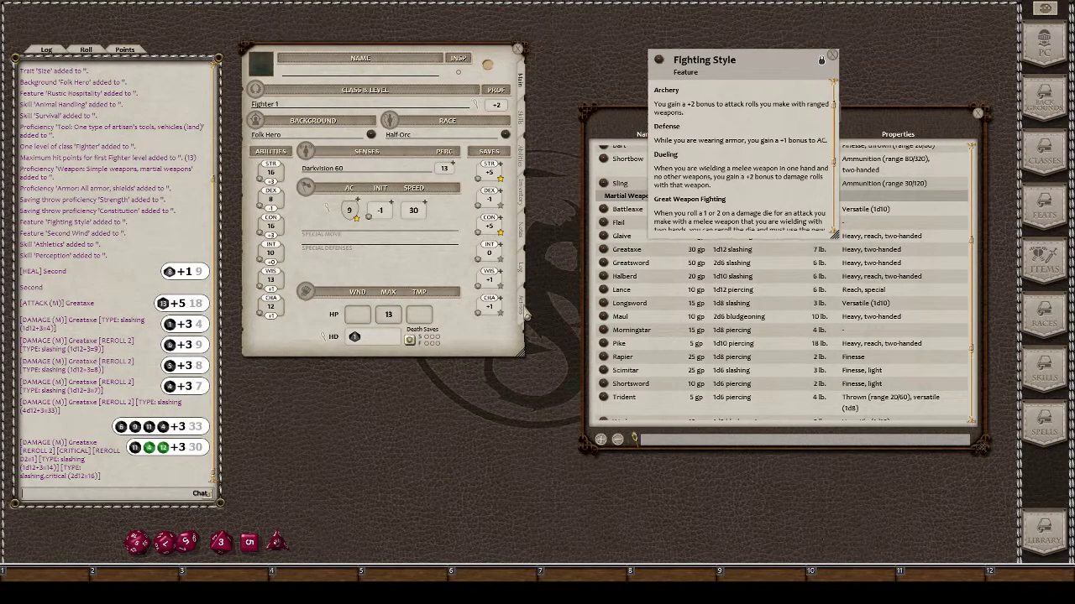
{"action": "left_click", "coordinate": [526, 313]}
{"action": "left_click", "coordinate": [485, 121]}
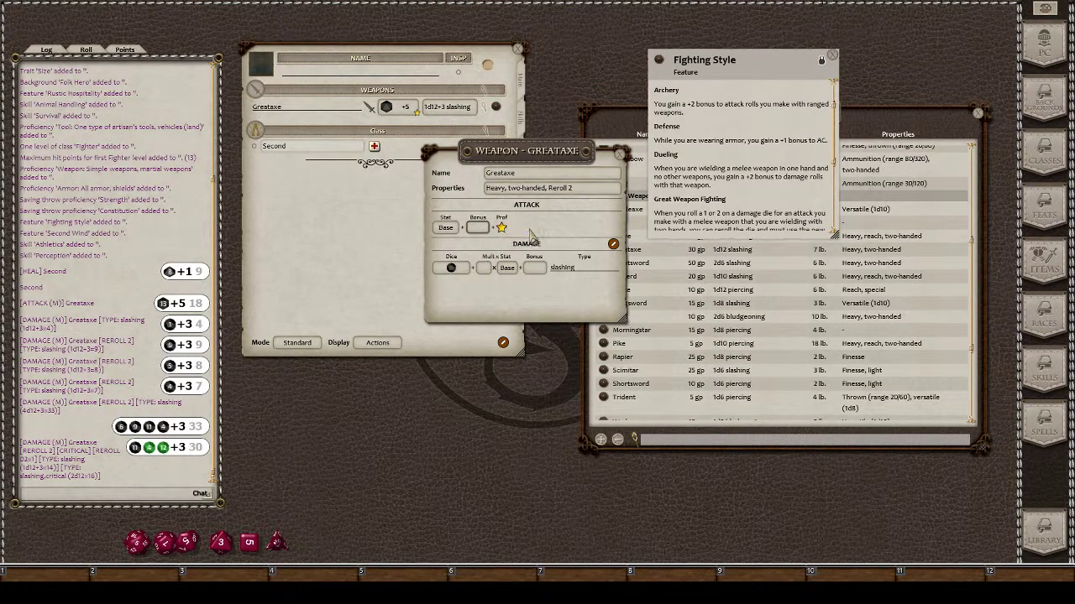
{"action": "type", "text": "2"}
{"action": "key", "text": "BackSpace"}
{"action": "left_click", "coordinate": [622, 156]}
Close the Fighting Style description and the weapon table
{"action": "scroll", "coordinate": [747, 142], "scroll_direction": "up", "scroll_amount": 2}
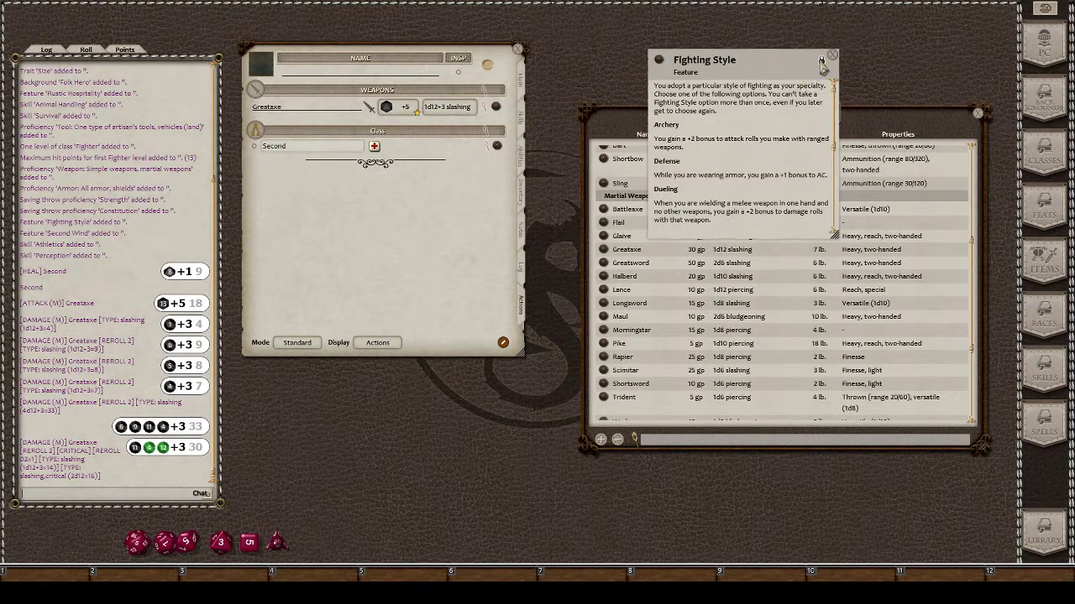
{"action": "left_click", "coordinate": [824, 58]}
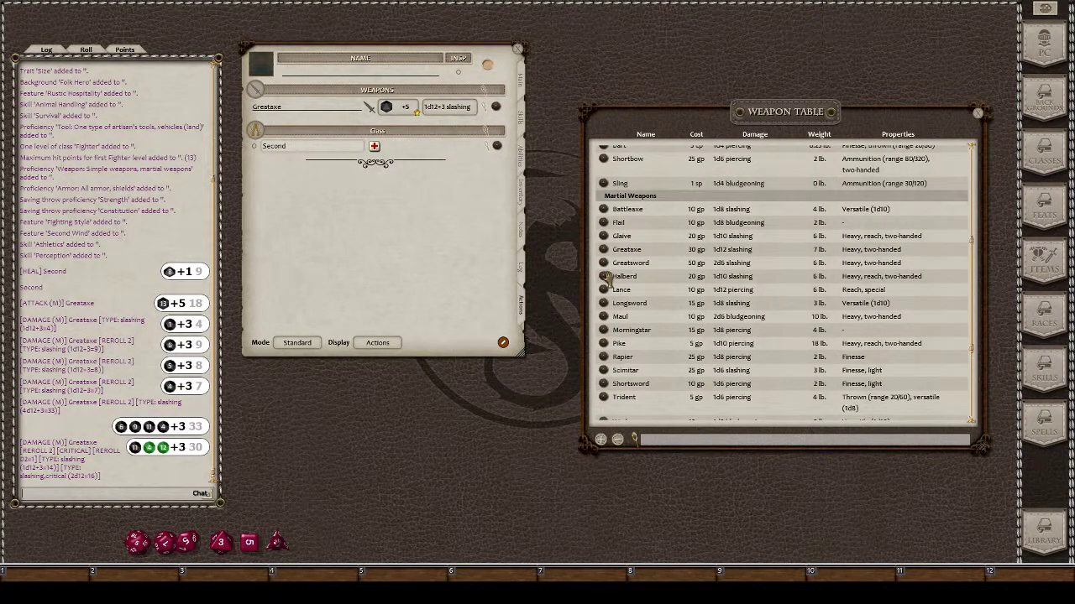
{"action": "left_click_drag", "start_coordinate": [664, 128], "coordinate": [638, 78]}
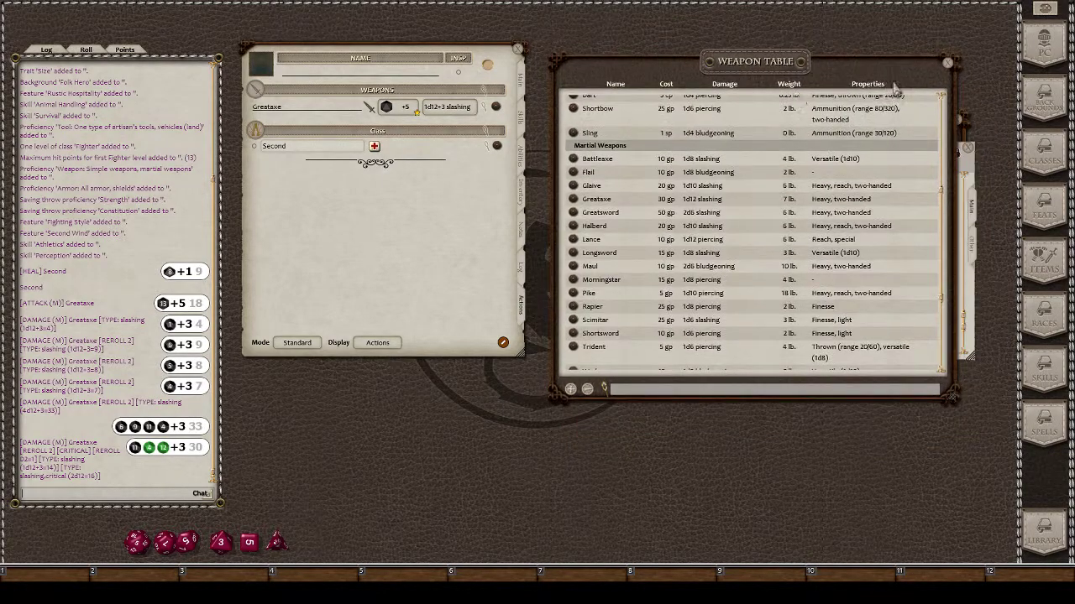
{"action": "left_click", "coordinate": [952, 62]}
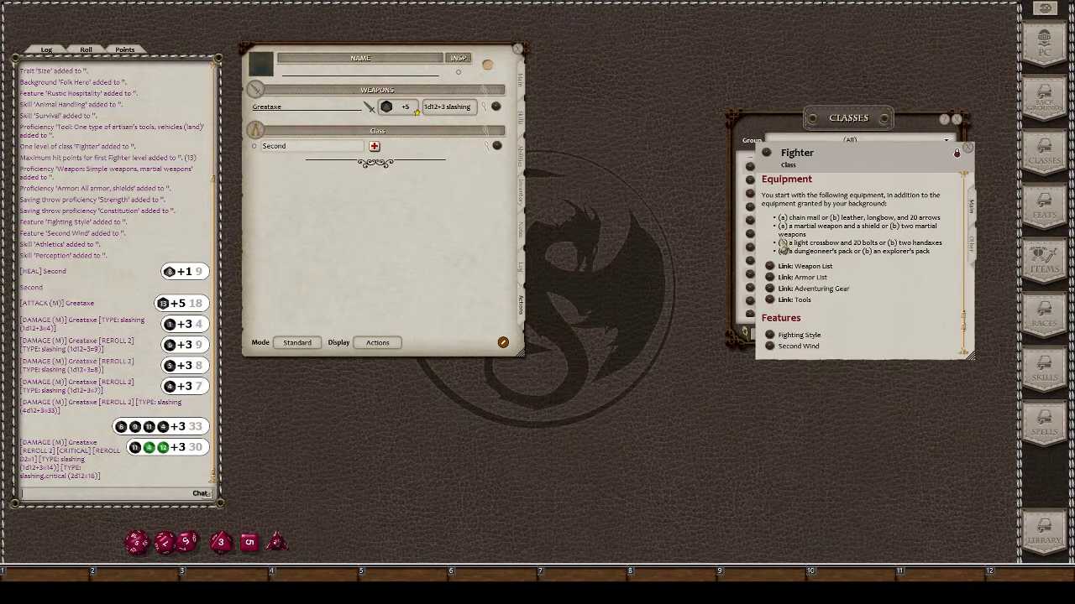
Add Chain Mail from the Fighter's armor list to the character's inventory
{"action": "left_click", "coordinate": [770, 279]}
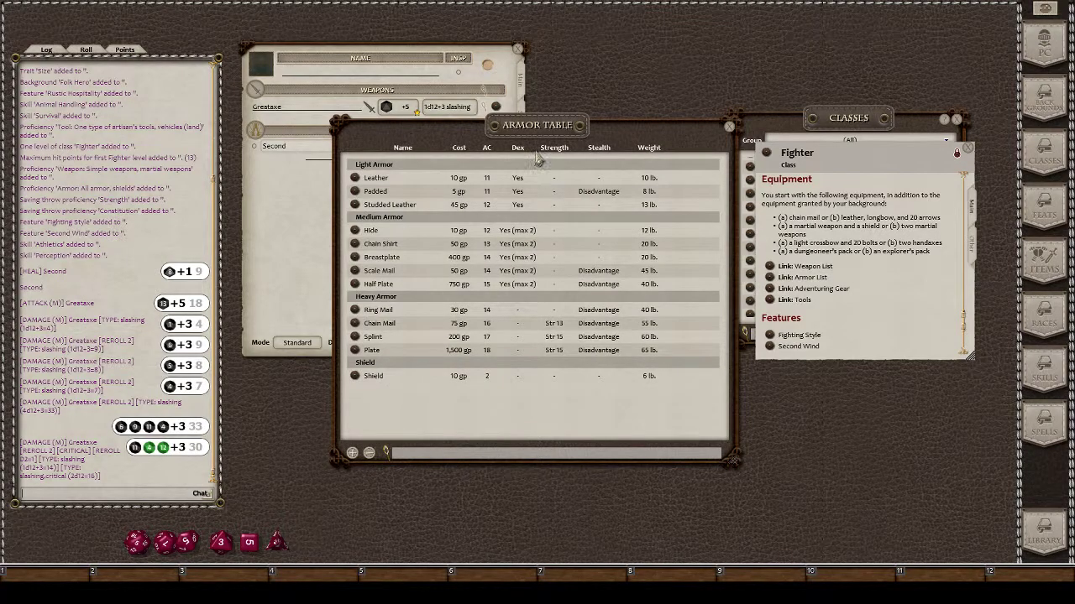
{"action": "left_click_drag", "start_coordinate": [534, 129], "coordinate": [773, 91]}
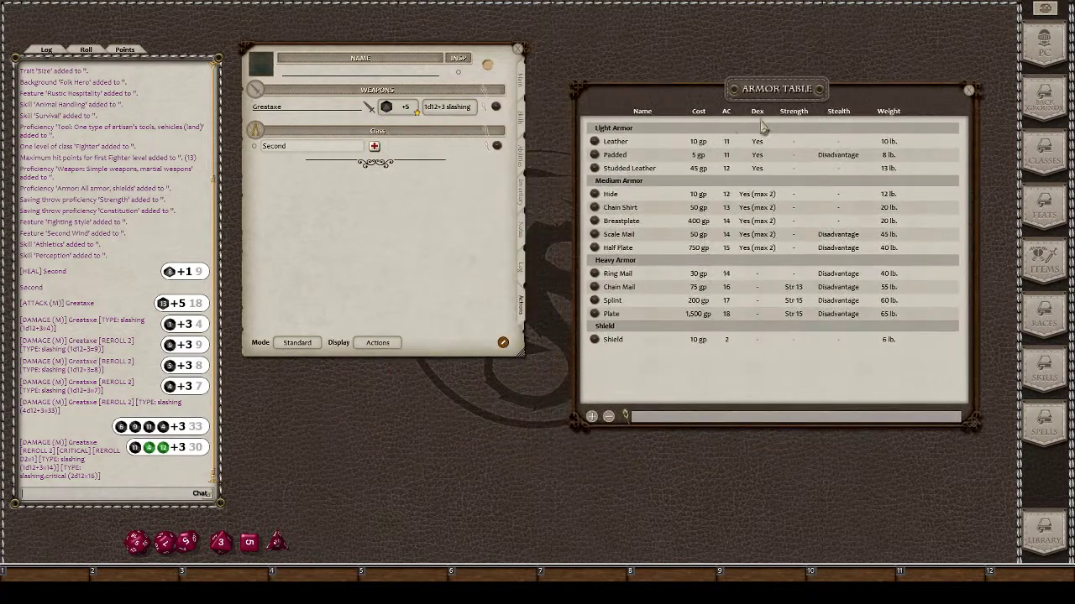
{"action": "left_click", "coordinate": [524, 205]}
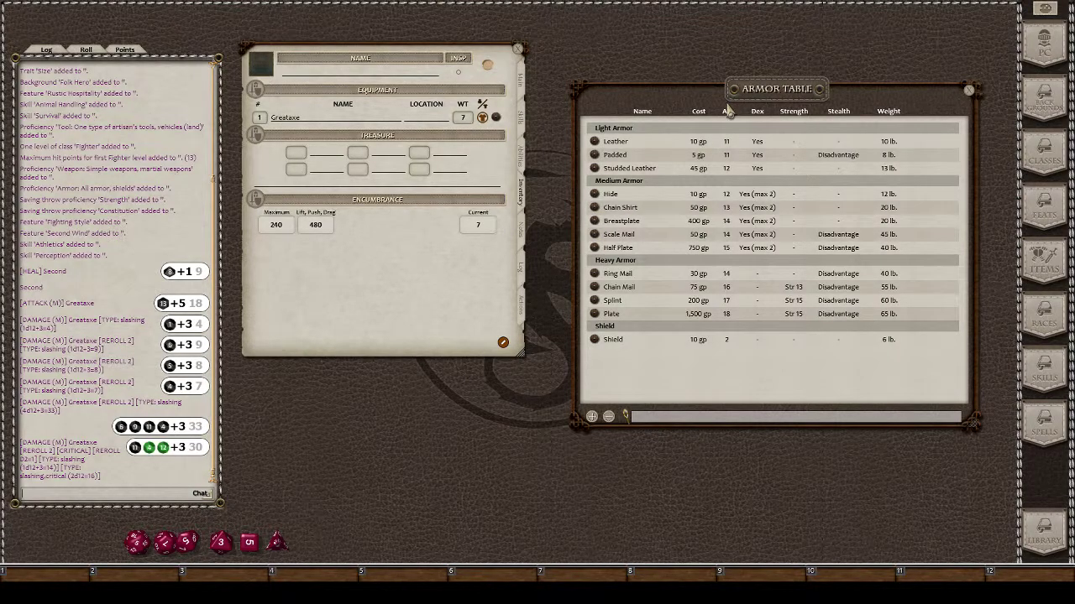
{"action": "left_click_drag", "start_coordinate": [595, 287], "coordinate": [382, 131]}
Review how the character's armor class is calculated with the Chain Mail in the combat calculation
{"action": "left_click", "coordinate": [521, 86]}
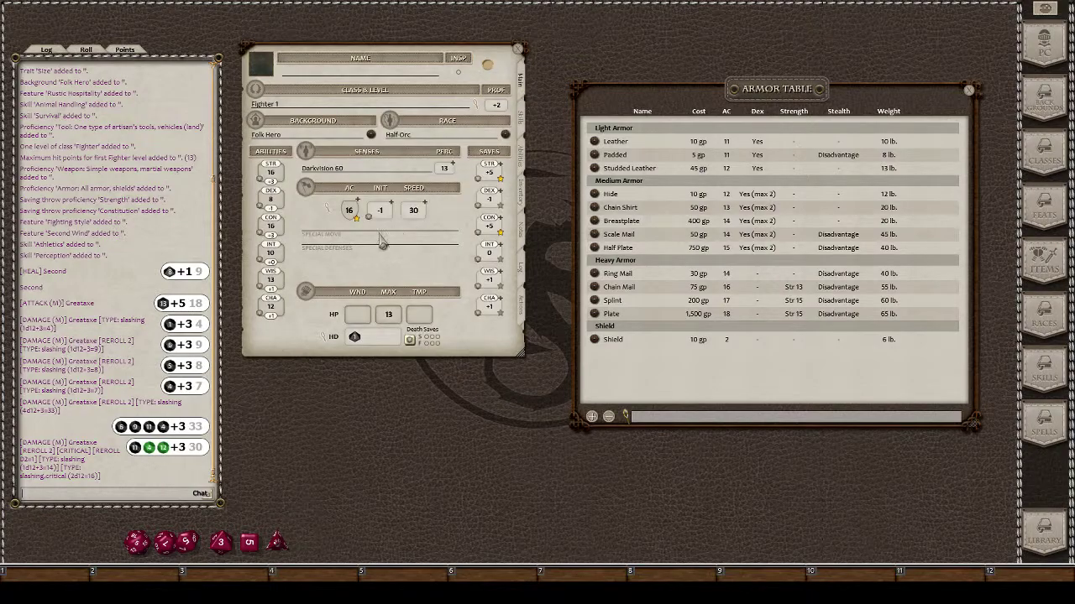
{"action": "left_click", "coordinate": [329, 214]}
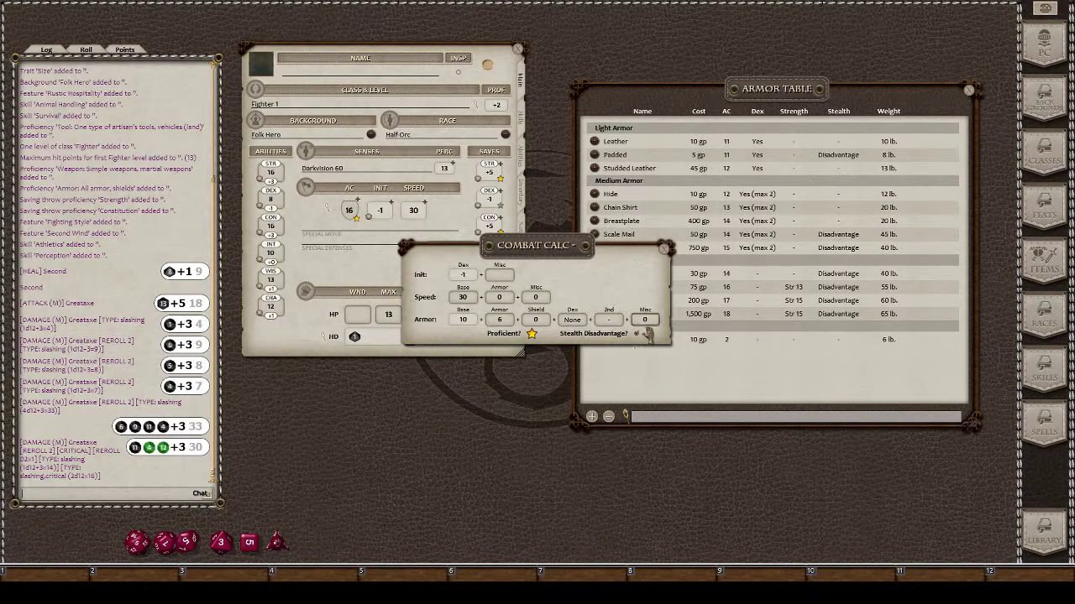
{"action": "left_click", "coordinate": [665, 248]}
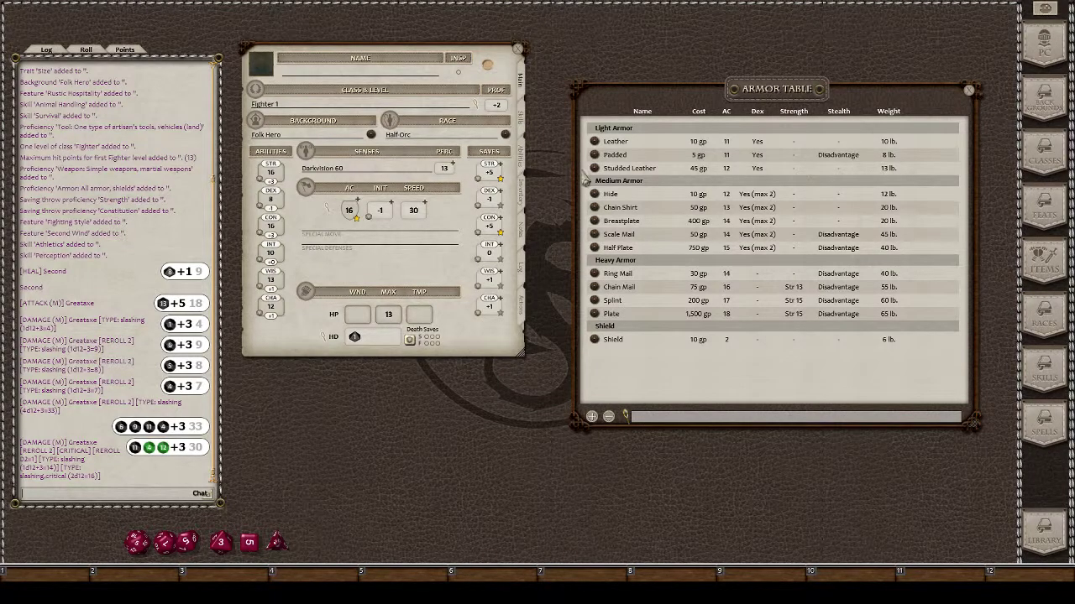
Close the armor table and add an Explorer's Pack from the Fighter's adventuring gear list to the character's inventory
{"action": "left_click_drag", "start_coordinate": [718, 120], "coordinate": [512, 127]}
{"action": "left_click", "coordinate": [756, 98]}
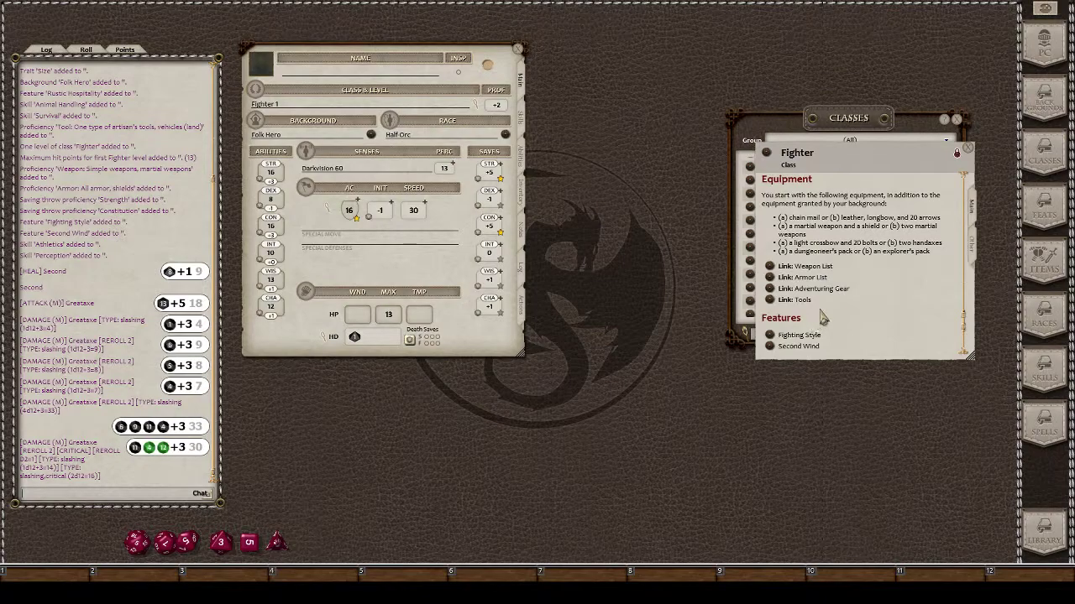
{"action": "scroll", "coordinate": [814, 319], "scroll_direction": "down", "scroll_amount": 1}
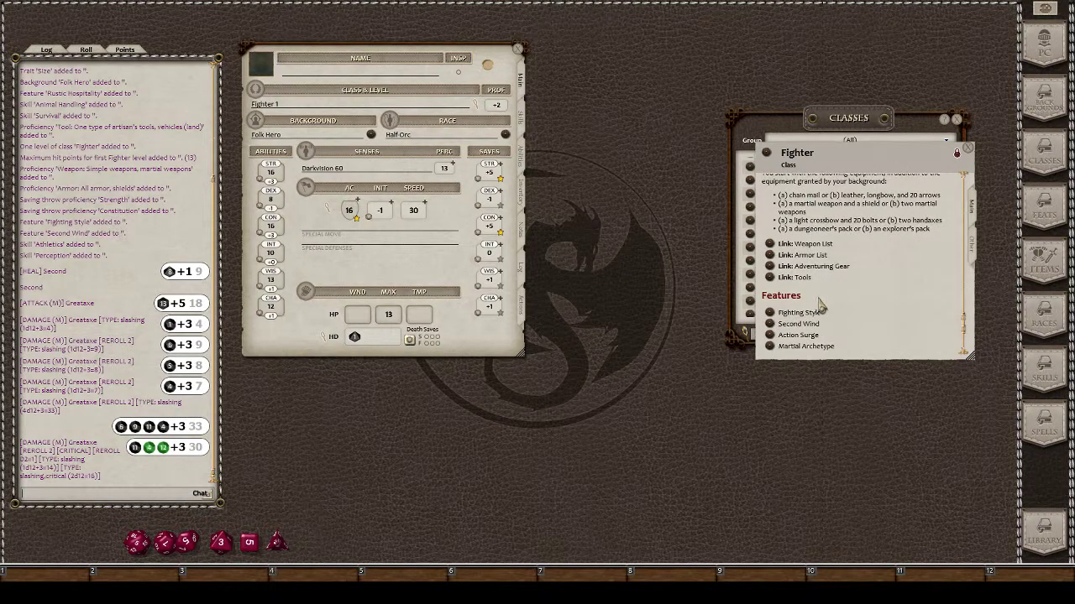
{"action": "left_click", "coordinate": [770, 266]}
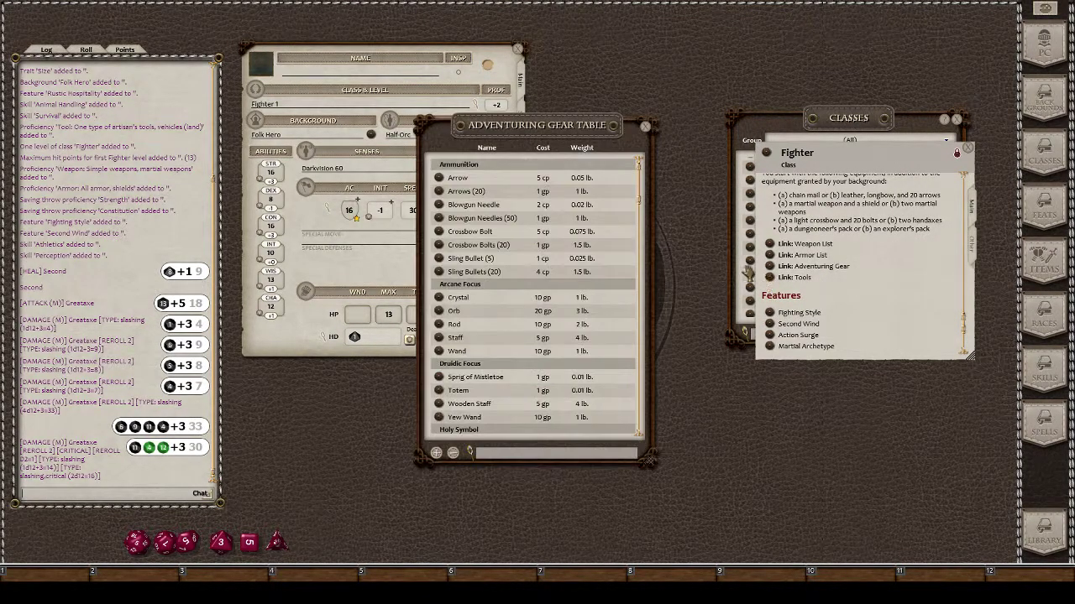
{"action": "left_click_drag", "start_coordinate": [570, 149], "coordinate": [678, 104]}
{"action": "scroll", "coordinate": [643, 256], "scroll_direction": "down", "scroll_amount": 5}
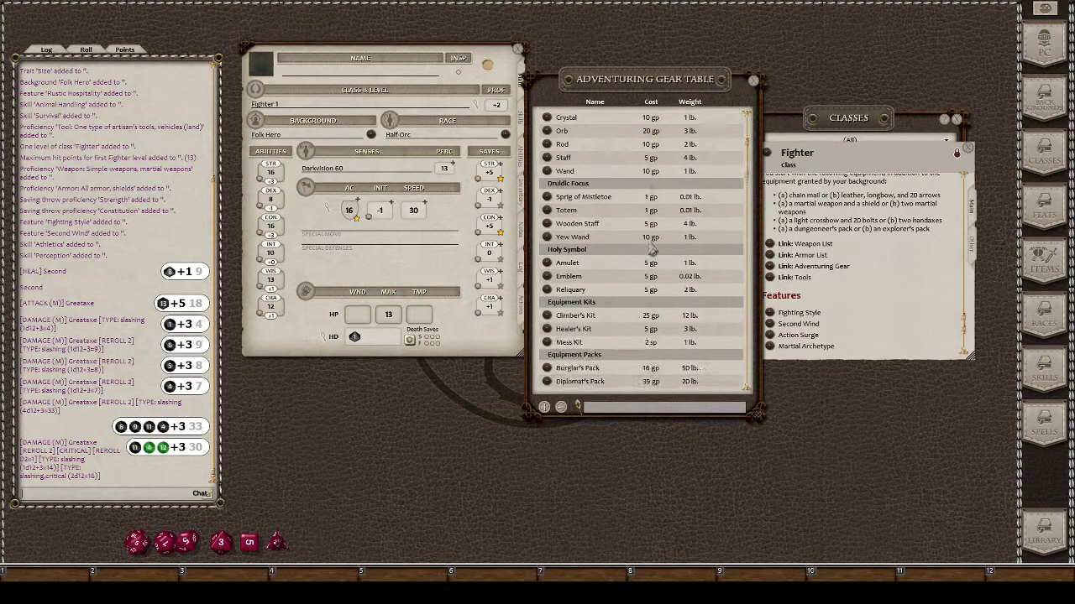
{"action": "scroll", "coordinate": [642, 260], "scroll_direction": "down", "scroll_amount": 3}
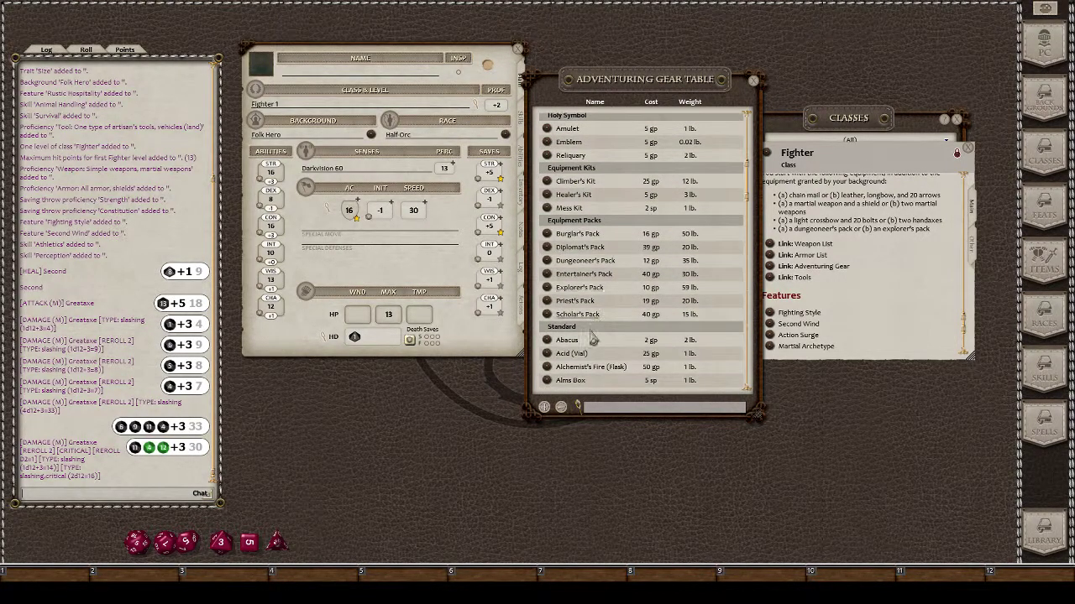
{"action": "left_click", "coordinate": [520, 192]}
{"action": "left_click_drag", "start_coordinate": [457, 61], "coordinate": [431, 67]}
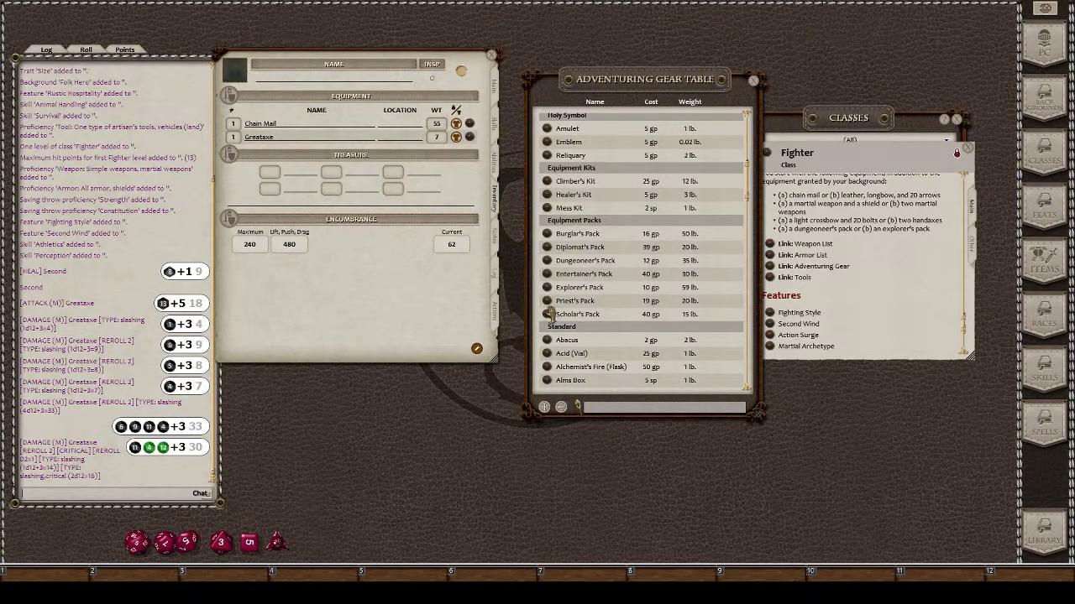
{"action": "left_click_drag", "start_coordinate": [554, 287], "coordinate": [355, 149]}
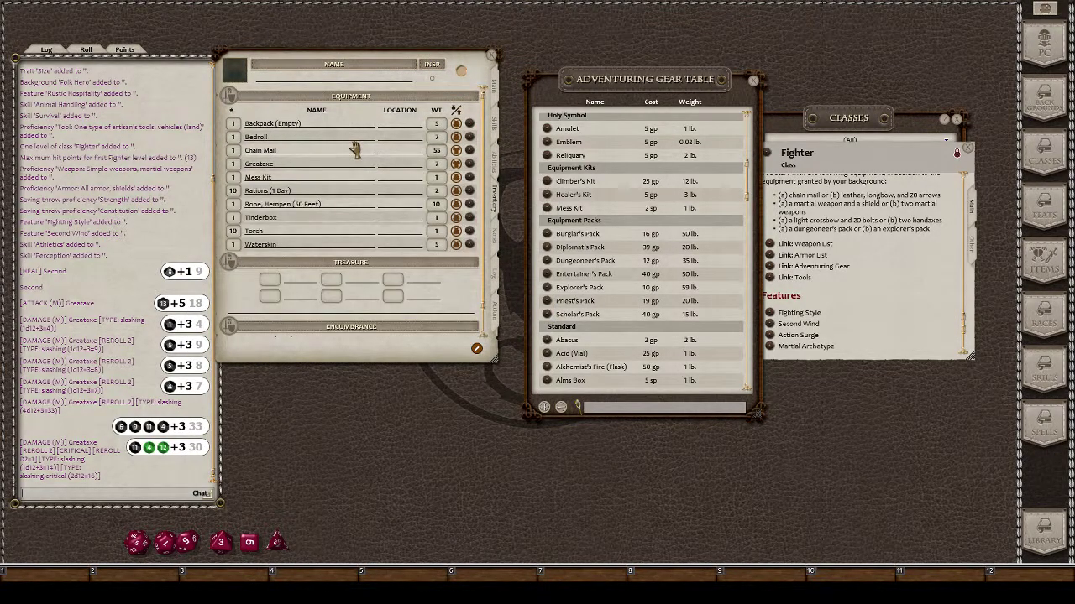
Rename the empty backpack item as Backpack and set the location of the bedroll, mess kit, rations, rope, tinderbox, torches and waterskin to Backpack
{"action": "left_click", "coordinate": [333, 127]}
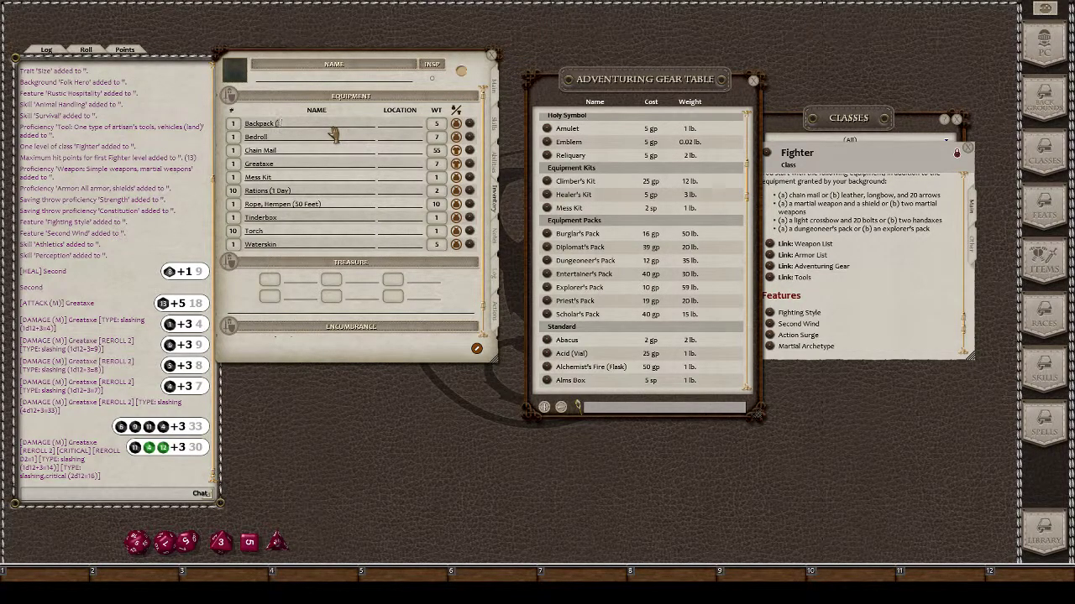
{"action": "left_click", "coordinate": [395, 138]}
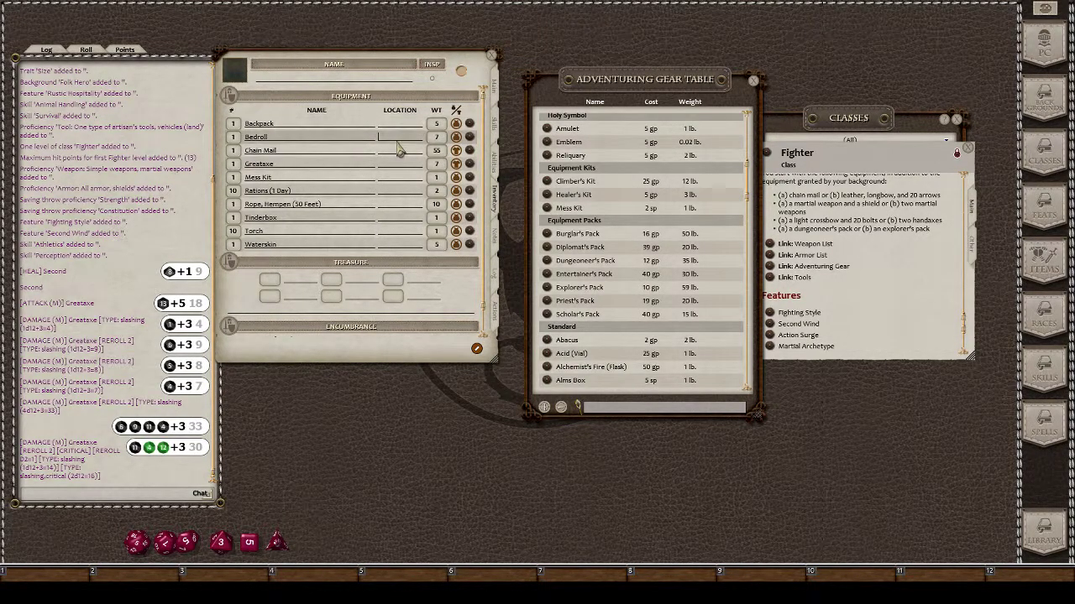
{"action": "type", "text": "Backpack"}
{"action": "left_click", "coordinate": [393, 177]}
{"action": "type", "text": "B"}
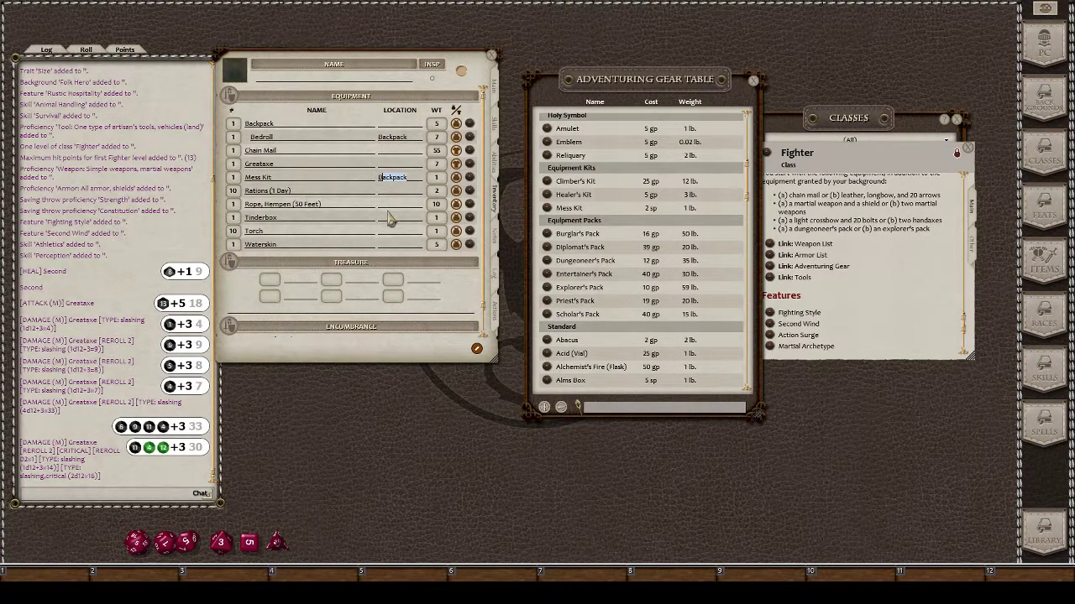
{"action": "key", "text": "Down"}
{"action": "type", "text": "B"}
{"action": "key", "text": "Down"}
{"action": "type", "text": "B"}
{"action": "key", "text": "Down"}
{"action": "type", "text": "B"}
{"action": "key", "text": "Down"}
{"action": "type", "text": "B"}
{"action": "key", "text": "Down"}
{"action": "type", "text": "B"}
{"action": "key", "text": "Down"}
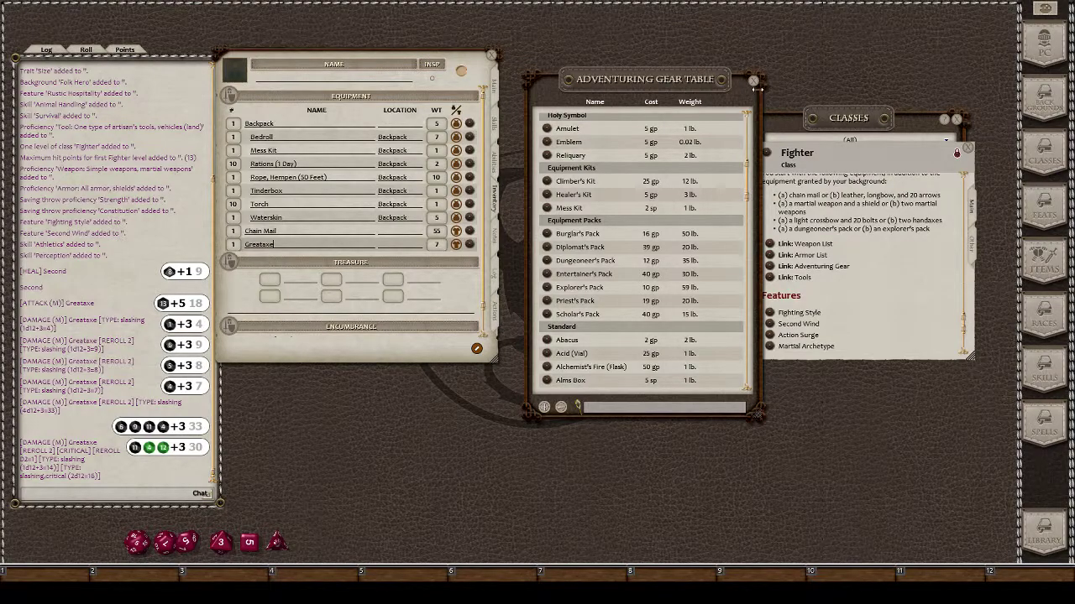
Close the adventuring gear table and the Fighter class description, and set the bearded half-orc image as the character's portrait
{"action": "left_click", "coordinate": [752, 80]}
{"action": "left_click", "coordinate": [967, 149]}
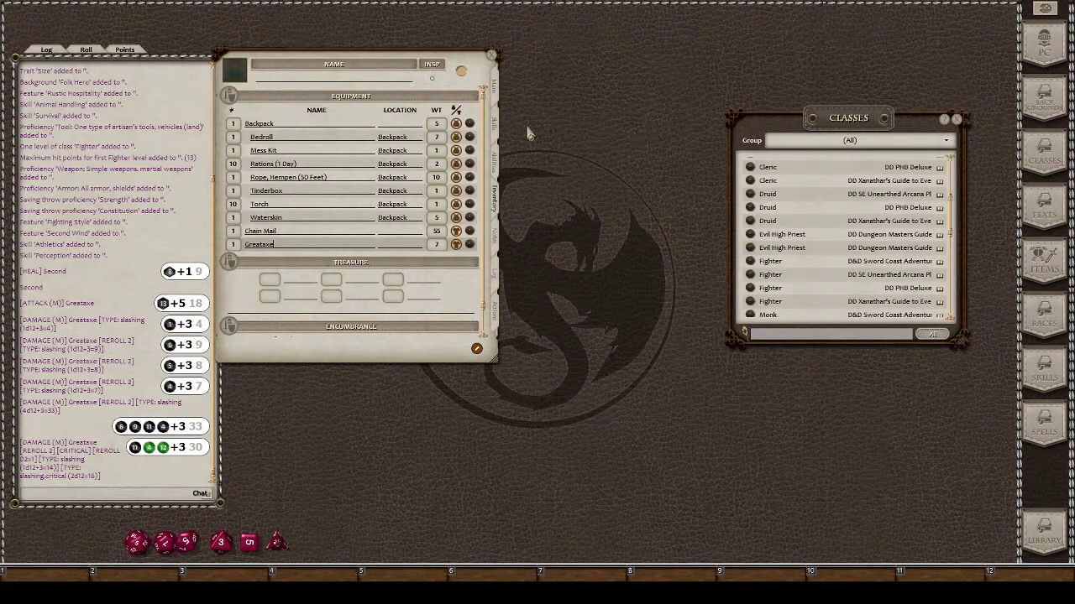
{"action": "left_click", "coordinate": [236, 72]}
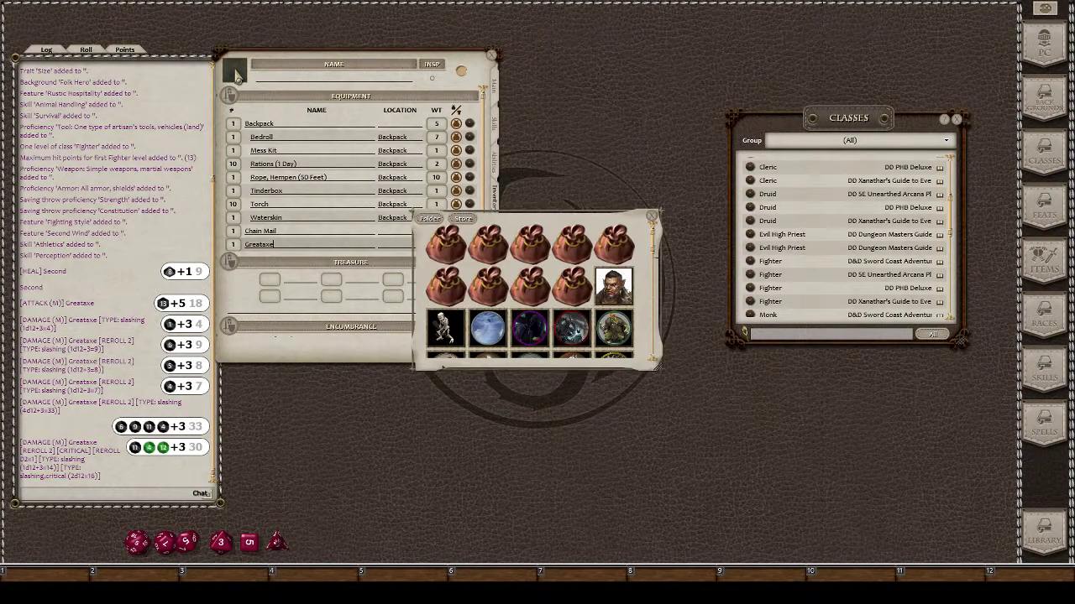
{"action": "scroll", "coordinate": [573, 273], "scroll_direction": "down", "scroll_amount": 2}
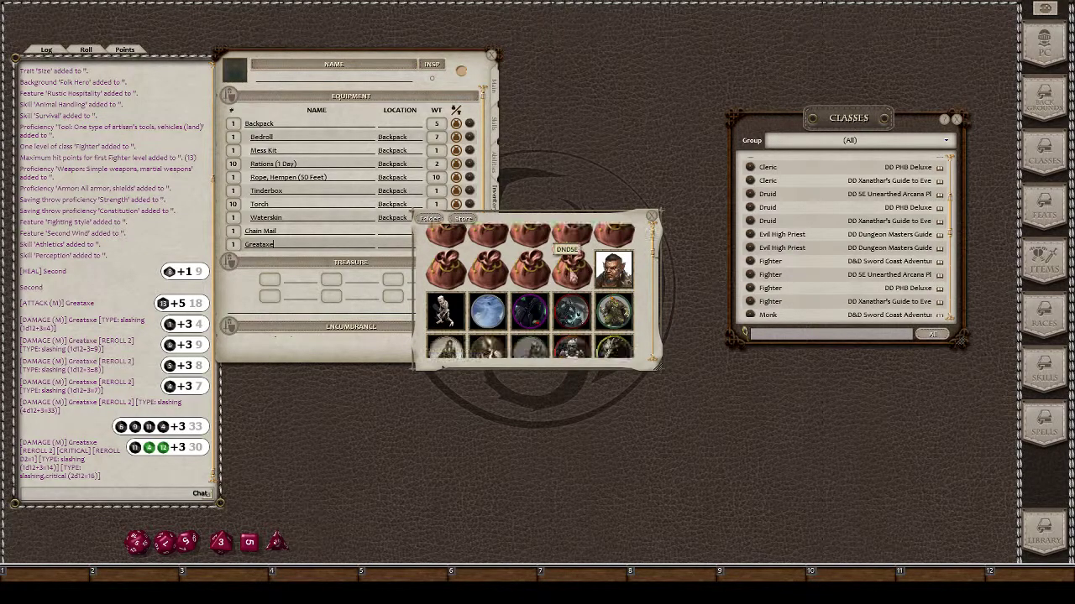
{"action": "left_click", "coordinate": [614, 266]}
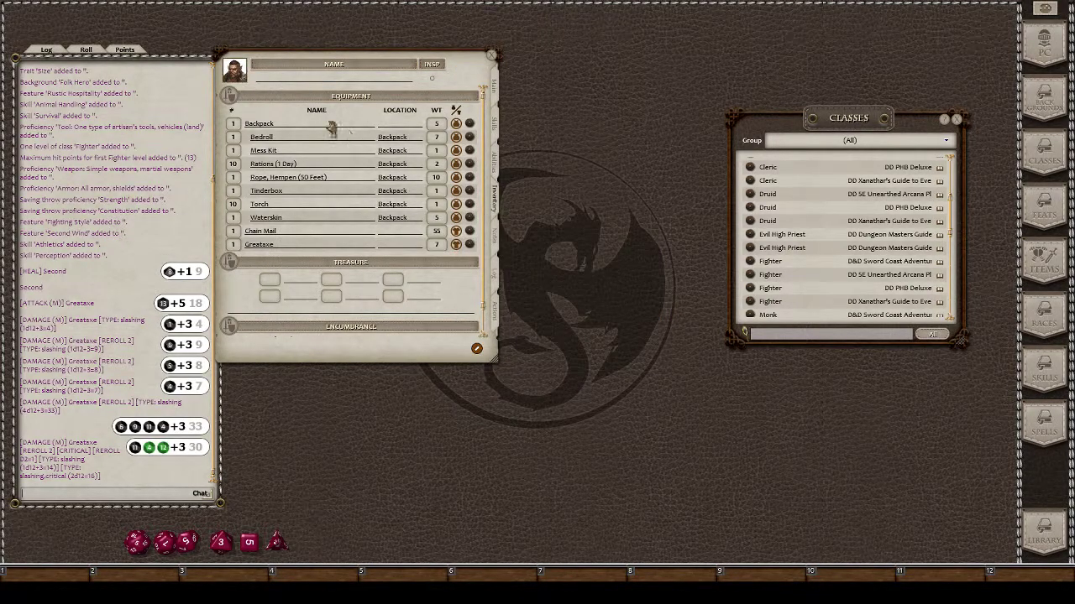
Return to the character's main page and look over the available portrait choices, leaving the current portrait selected
{"action": "left_click", "coordinate": [499, 97]}
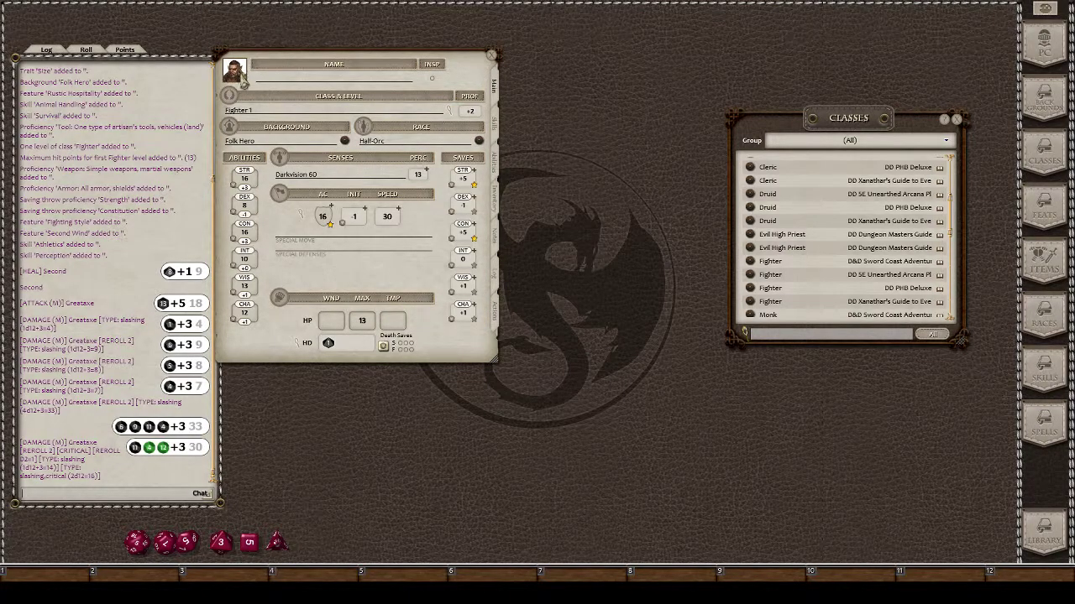
{"action": "left_click", "coordinate": [239, 78]}
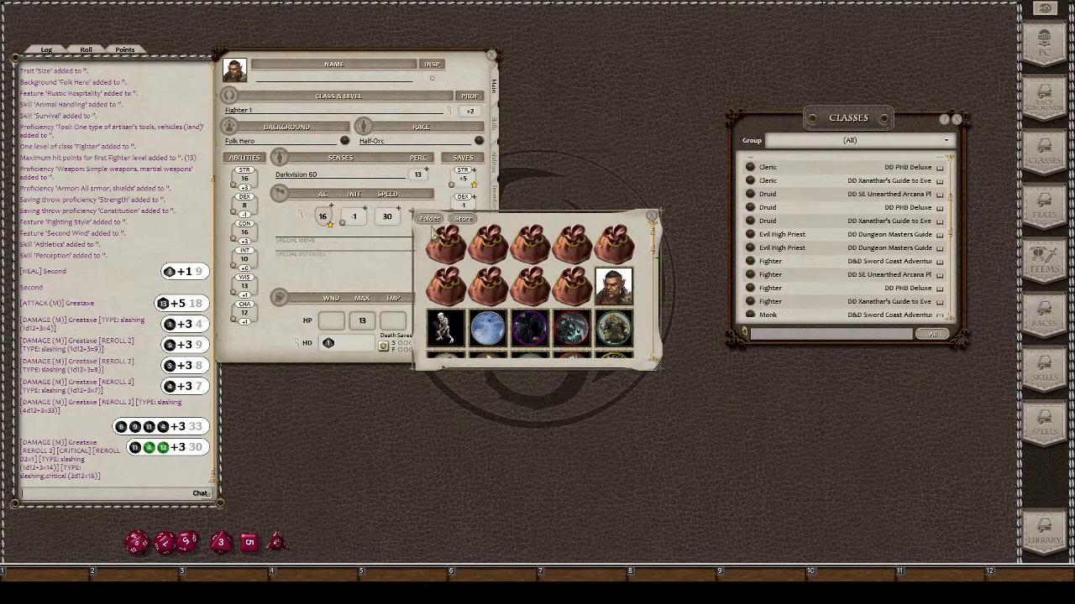
{"action": "left_click", "coordinate": [653, 215]}
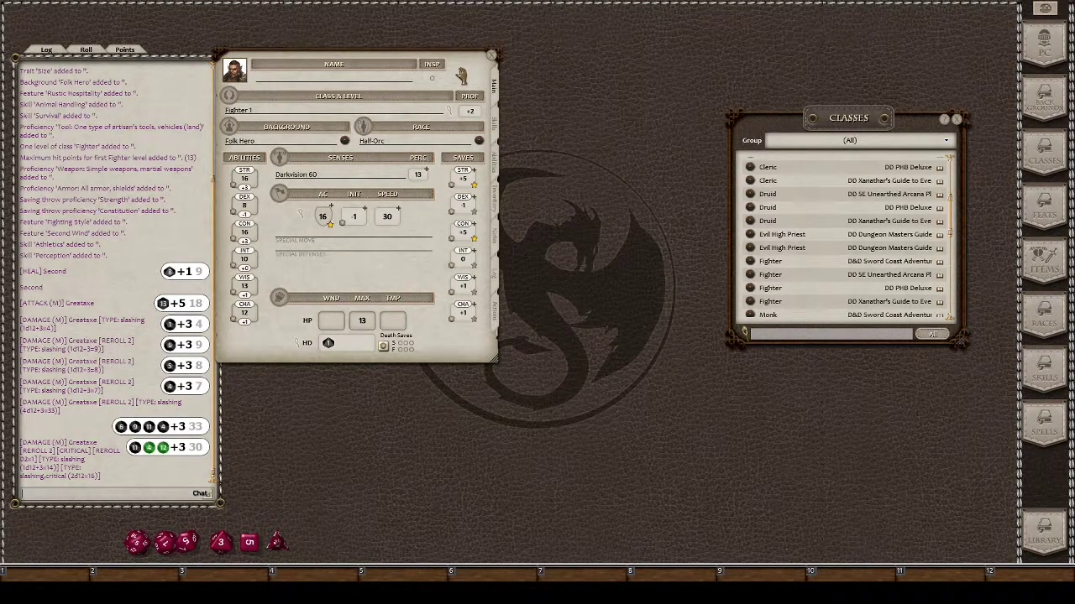
Close the character sheet, reopen the unnamed character from the character list and enter the character's name
{"action": "left_click", "coordinate": [493, 56]}
{"action": "left_click", "coordinate": [1046, 49]}
{"action": "scroll", "coordinate": [473, 271], "scroll_direction": "down", "scroll_amount": 10}
{"action": "scroll", "coordinate": [538, 293], "scroll_direction": "down", "scroll_amount": 4}
{"action": "left_click", "coordinate": [612, 344]}
{"action": "type", "text": "Joe"}
Add "I judge people by their actions, not their words." from the Folk Hero Personality Trait table to the character's personality traits
{"action": "left_click", "coordinate": [345, 142]}
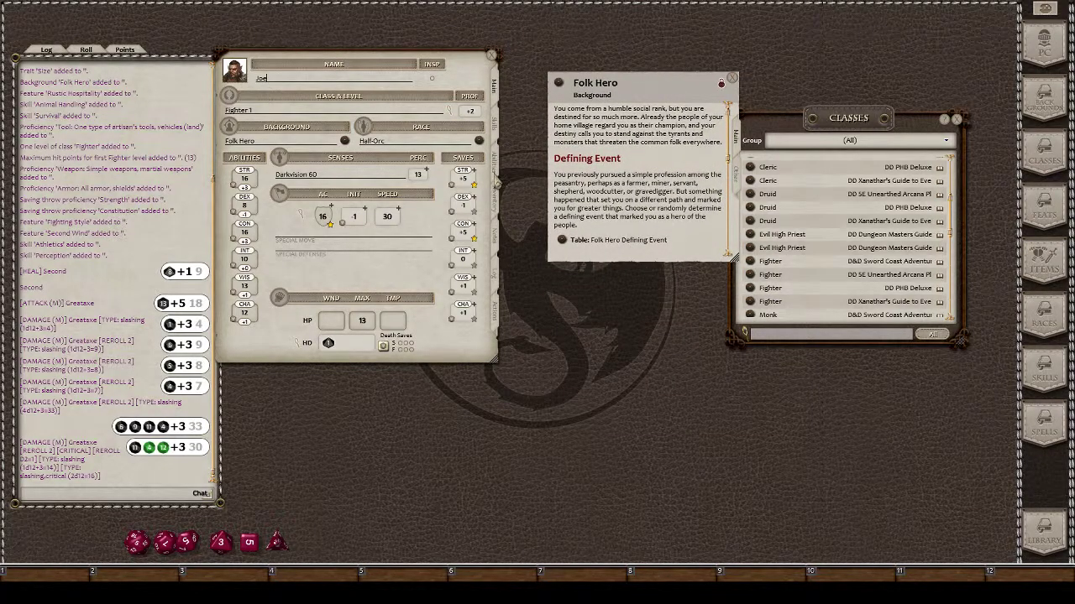
{"action": "left_click", "coordinate": [497, 251]}
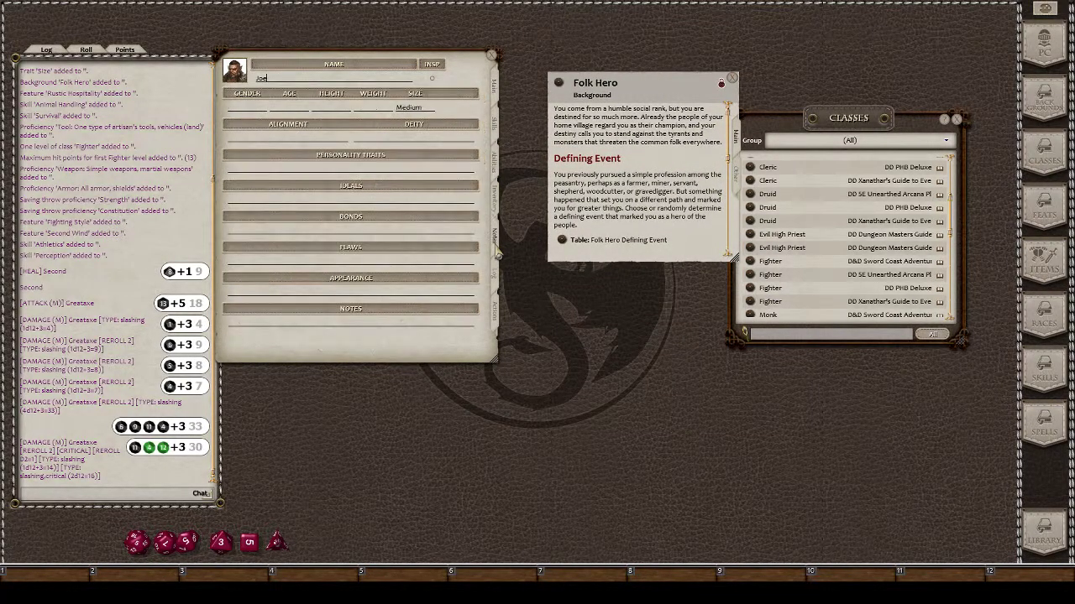
{"action": "scroll", "coordinate": [616, 179], "scroll_direction": "down", "scroll_amount": 8}
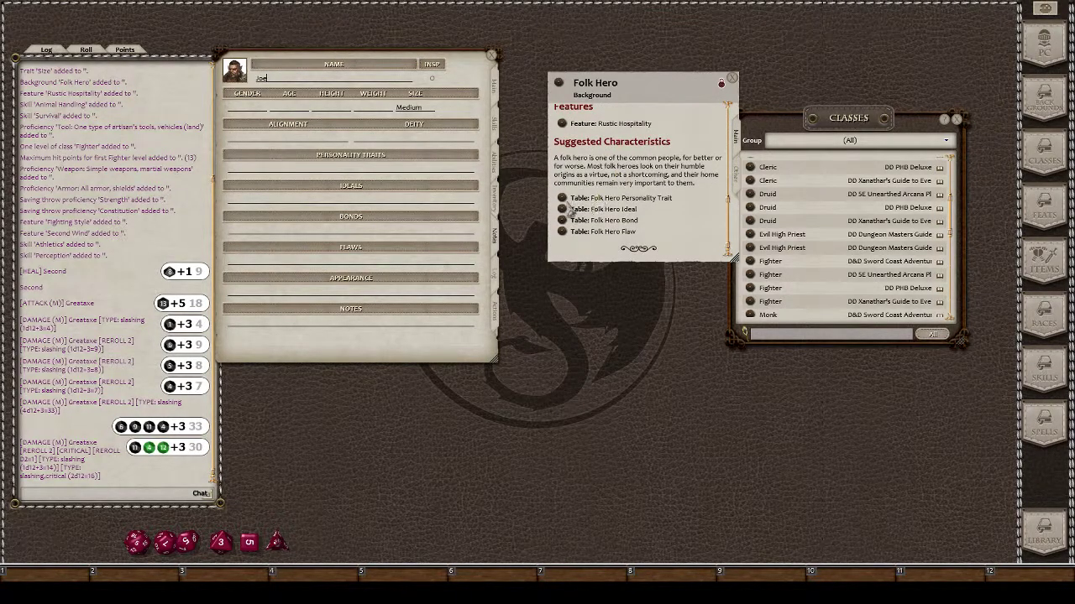
{"action": "left_click", "coordinate": [563, 202]}
{"action": "left_click_drag", "start_coordinate": [534, 286], "coordinate": [294, 180]}
{"action": "scroll", "coordinate": [576, 261], "scroll_direction": "down", "scroll_amount": 2}
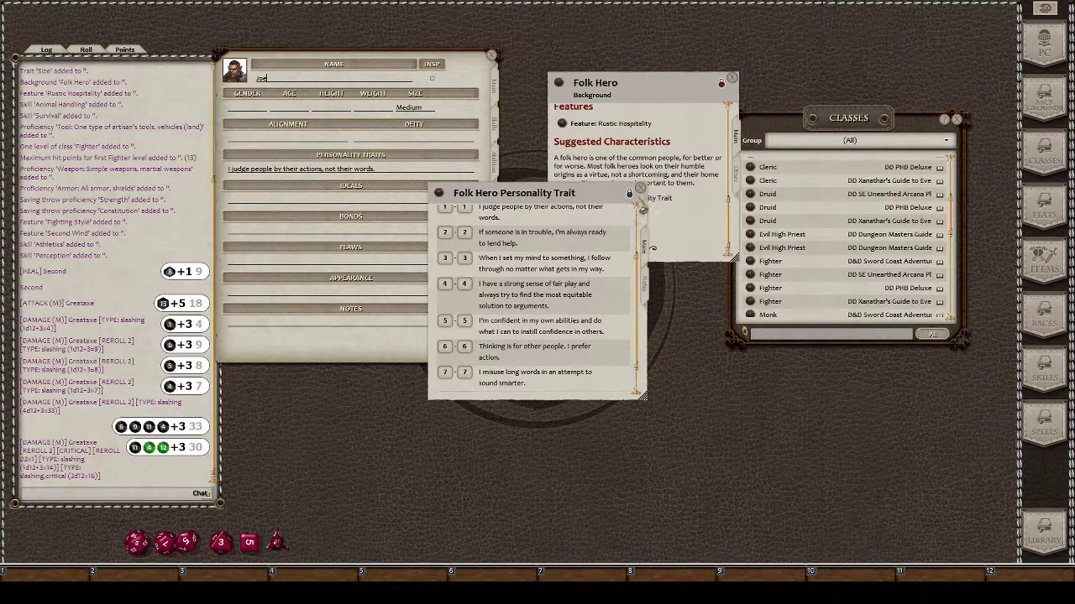